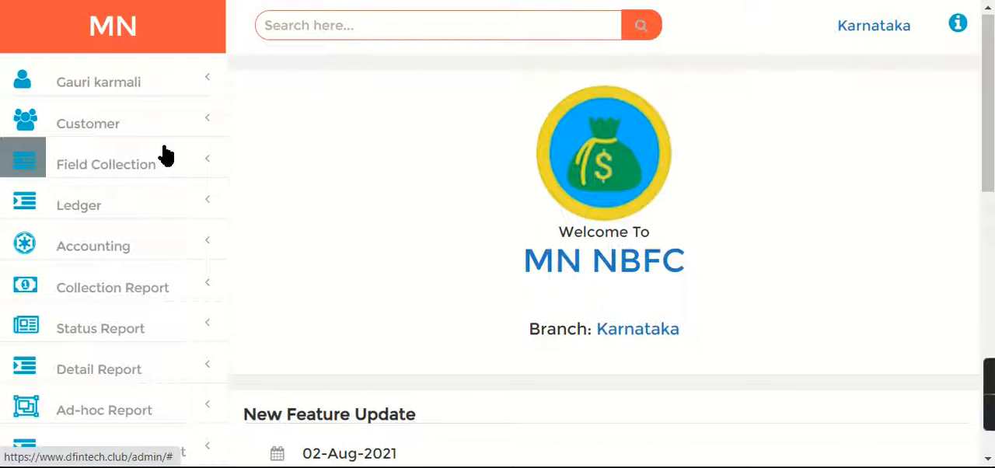
Open the form for creating a new customer
{"action": "left_click", "coordinate": [94, 139]}
{"action": "left_click", "coordinate": [95, 128]}
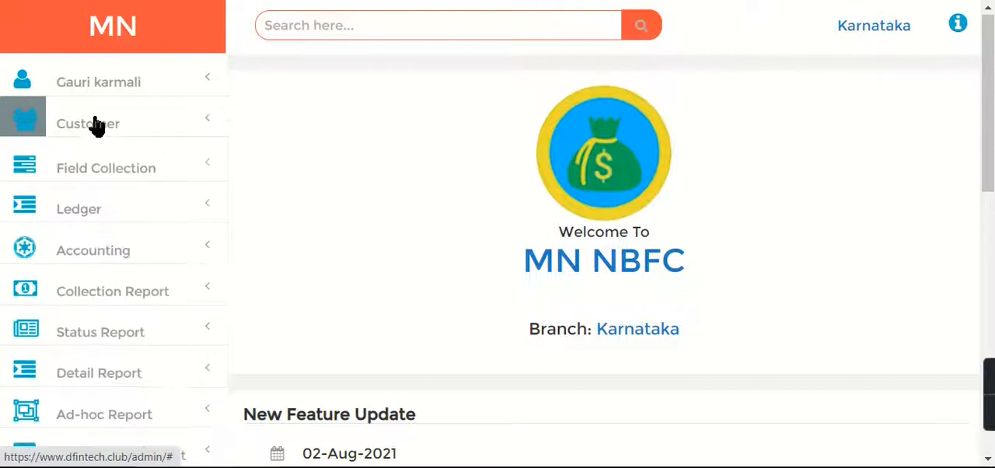
{"action": "left_click", "coordinate": [97, 126]}
{"action": "left_click", "coordinate": [77, 165]}
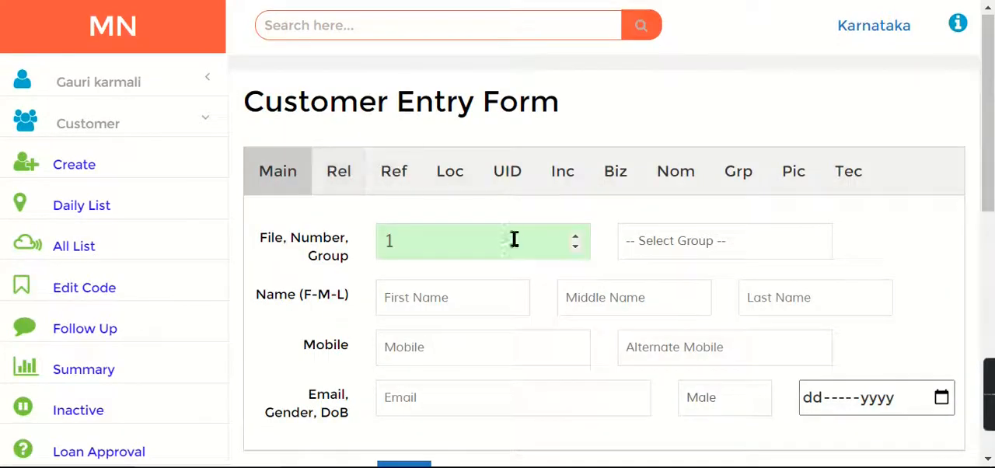
Assign the new customer to the Mumbai group in the main details
{"action": "left_click", "coordinate": [698, 243]}
{"action": "left_click", "coordinate": [650, 283]}
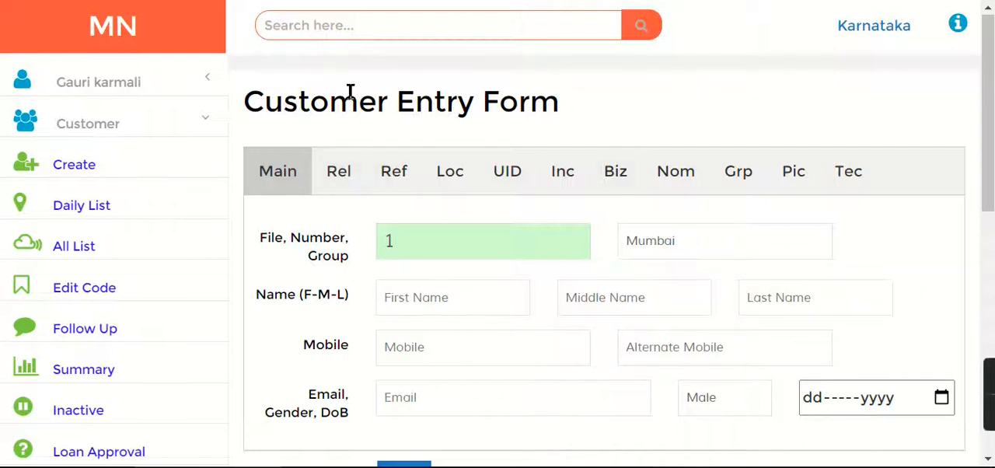
{"action": "left_click", "coordinate": [756, 237]}
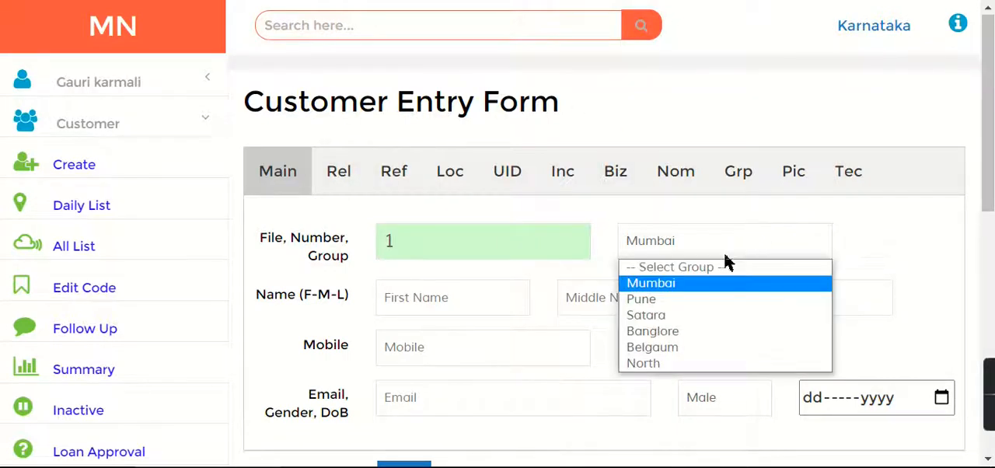
{"action": "left_click", "coordinate": [666, 286]}
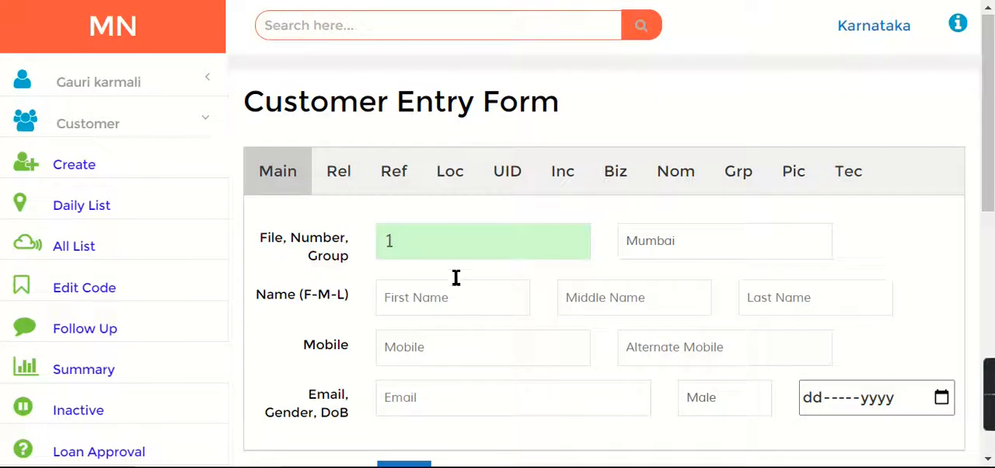
Enter "Customer MH" as the first name and fill in the customer's mobile number and email with the saved suggestions
{"action": "left_click", "coordinate": [506, 288]}
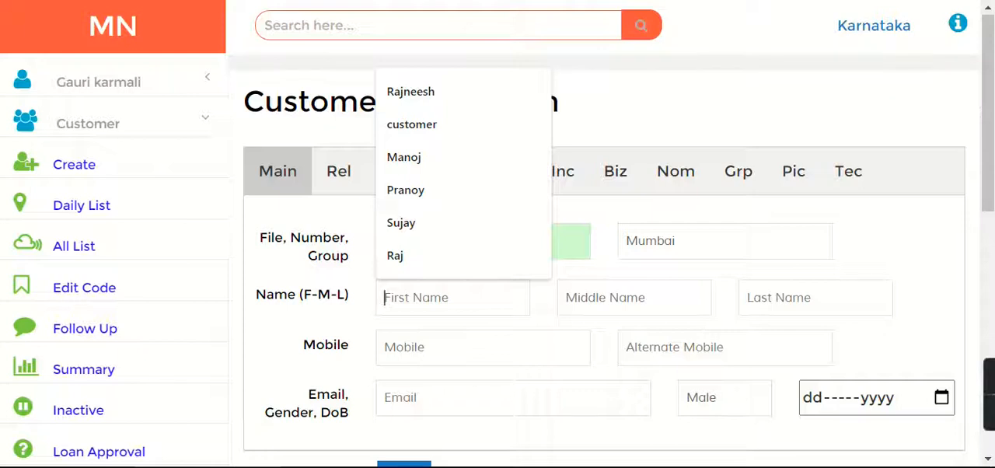
{"action": "type", "text": "Customer"}
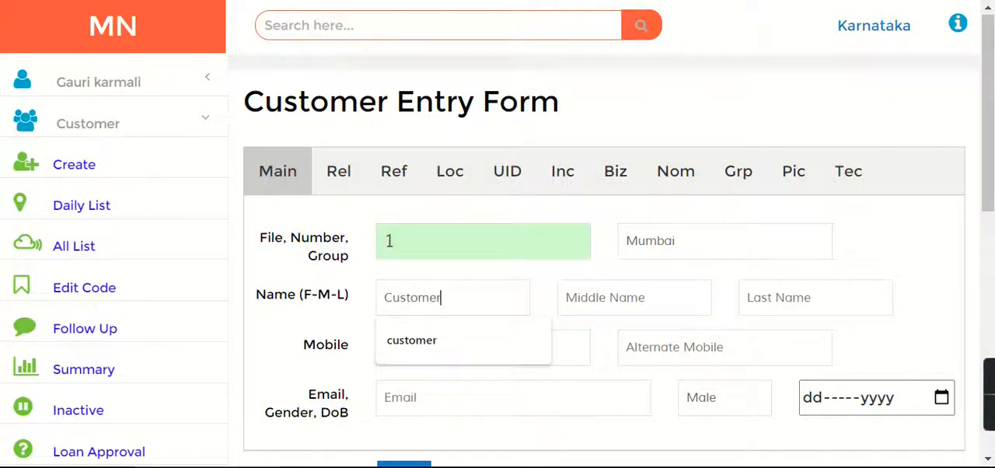
{"action": "type", "text": " MH"}
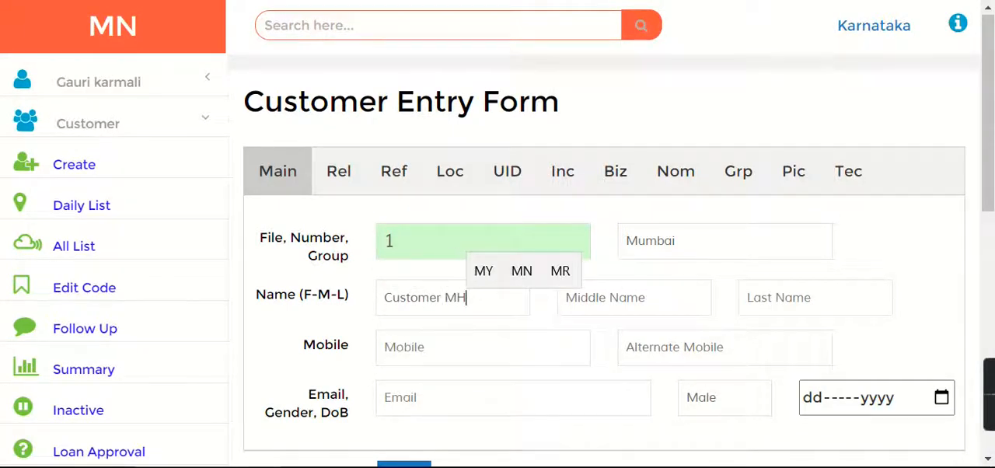
{"action": "left_click", "coordinate": [444, 347]}
{"action": "left_click", "coordinate": [434, 395]}
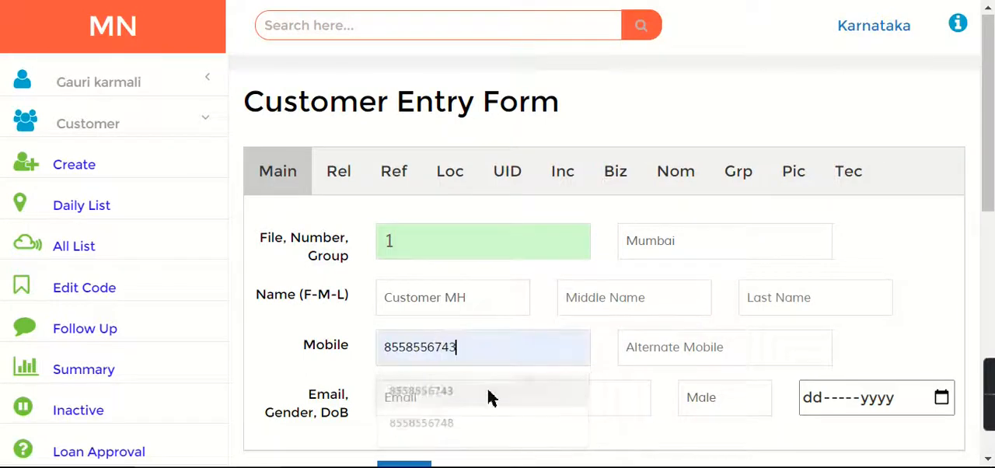
{"action": "left_click", "coordinate": [546, 400]}
{"action": "left_click", "coordinate": [433, 362]}
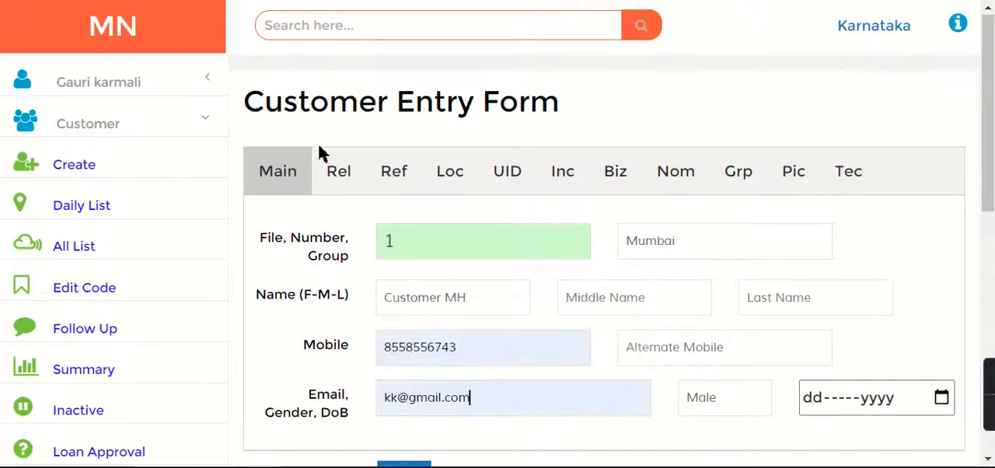
Leave the relation details blank and, in the reference details, enter the guarantor name "custguranter" and address "Pune"
{"action": "left_click", "coordinate": [339, 175]}
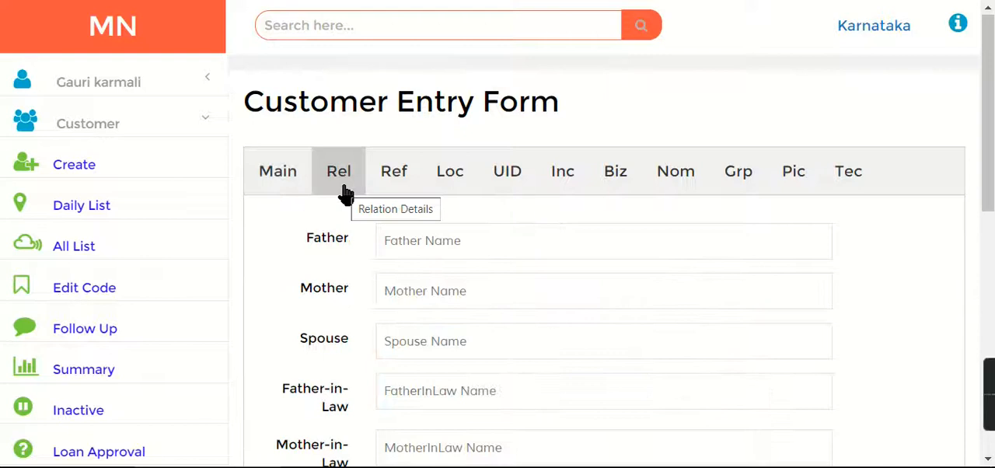
{"action": "left_click_drag", "start_coordinate": [984, 182], "coordinate": [991, 235]}
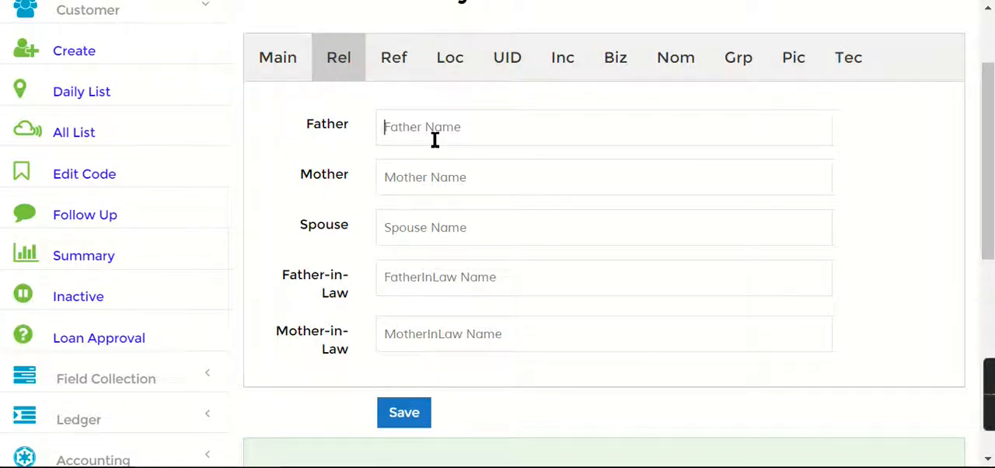
{"action": "left_click", "coordinate": [381, 59]}
{"action": "left_click", "coordinate": [487, 125]}
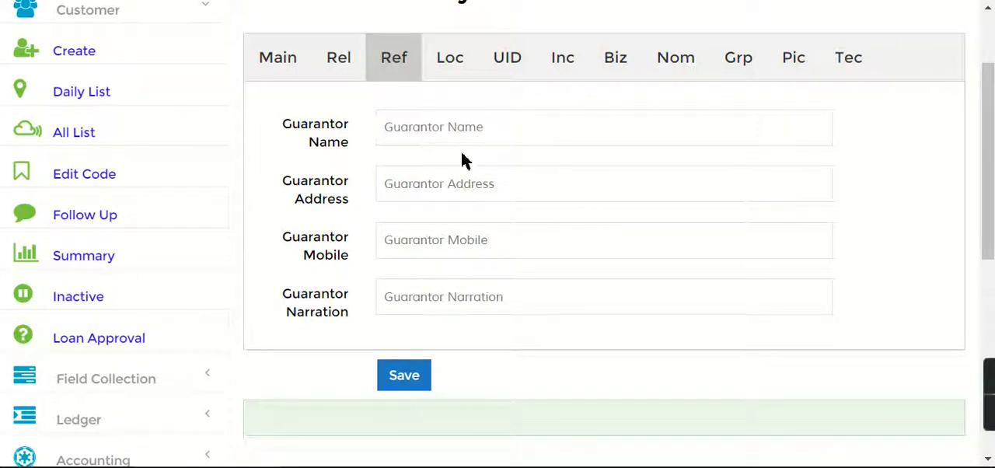
{"action": "type", "text": "c"}
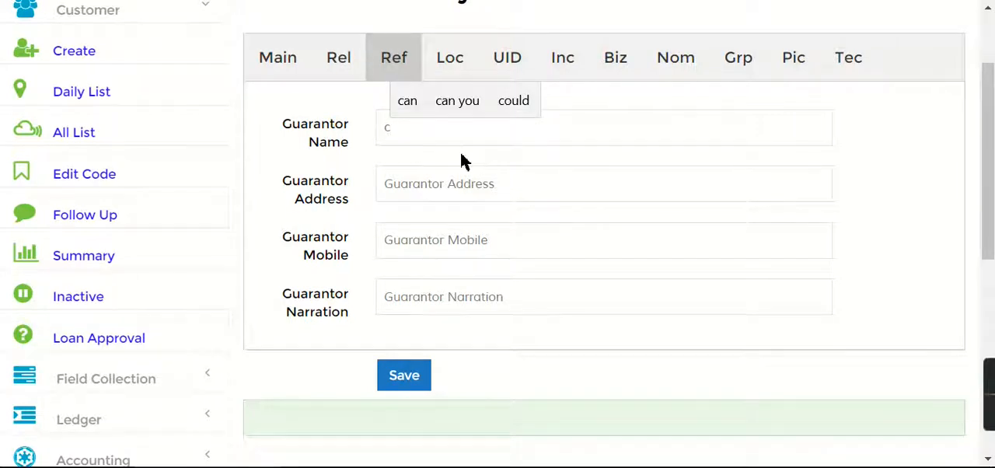
{"action": "type", "text": "ustg"}
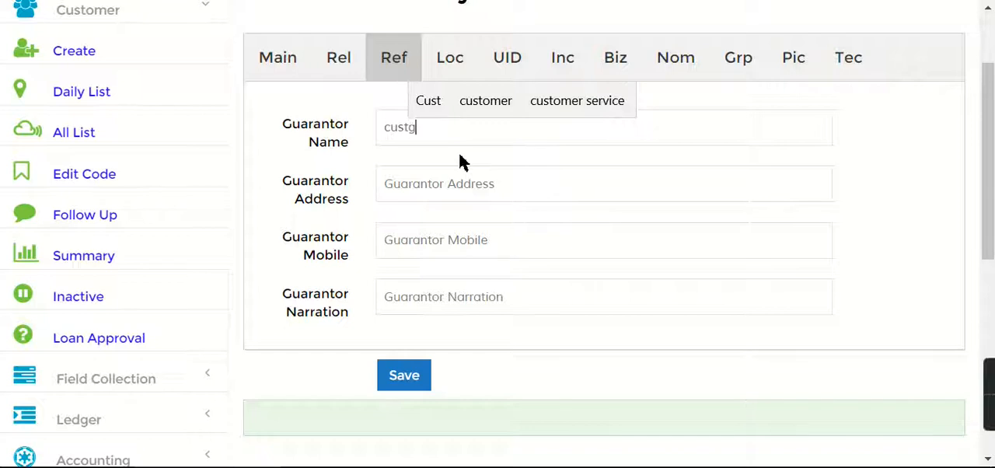
{"action": "type", "text": "uranter"}
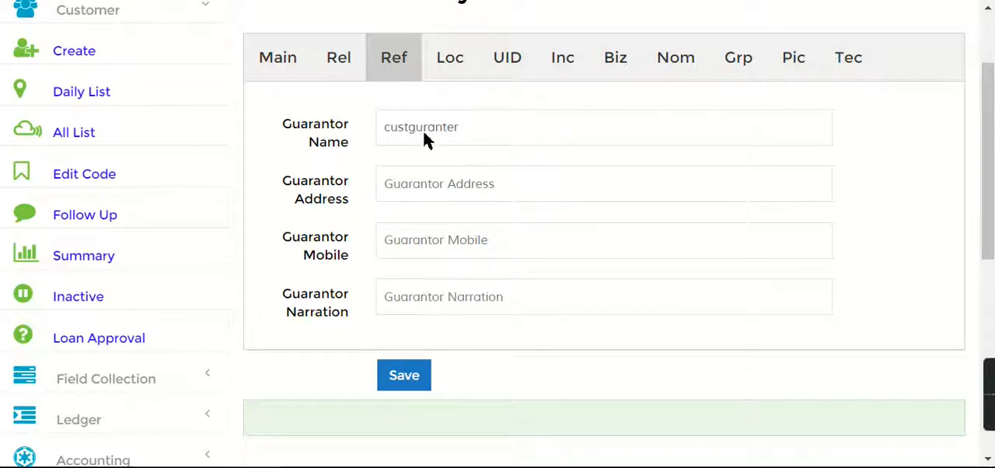
{"action": "left_click", "coordinate": [430, 187]}
{"action": "type", "text": "Pune"}
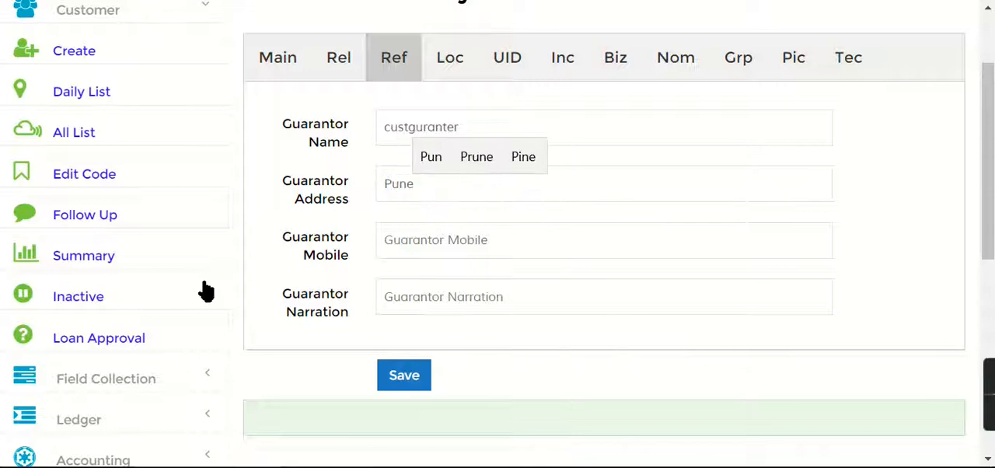
Fill in the guarantor's mobile number and enter "For Loan" as the guarantor narration
{"action": "left_click", "coordinate": [496, 251]}
{"action": "type", "text": "124567890"}
{"action": "left_click", "coordinate": [388, 301]}
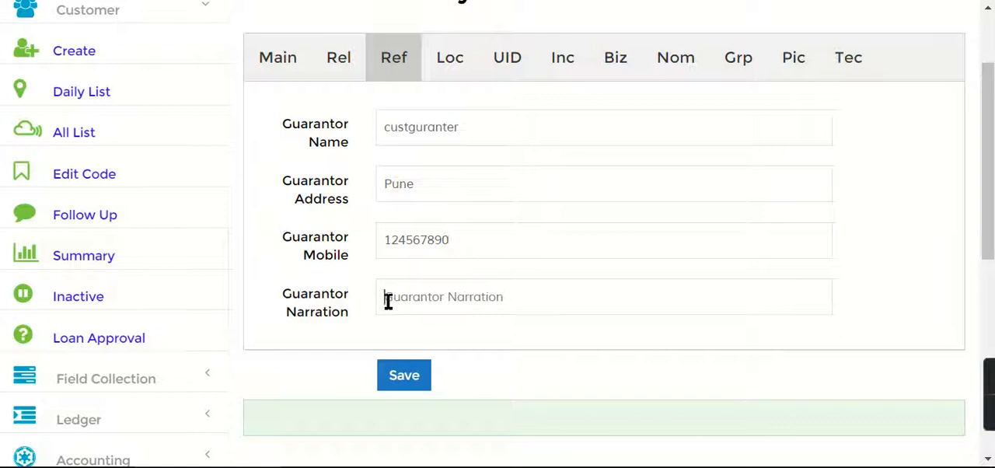
{"action": "type", "text": "For Loa"}
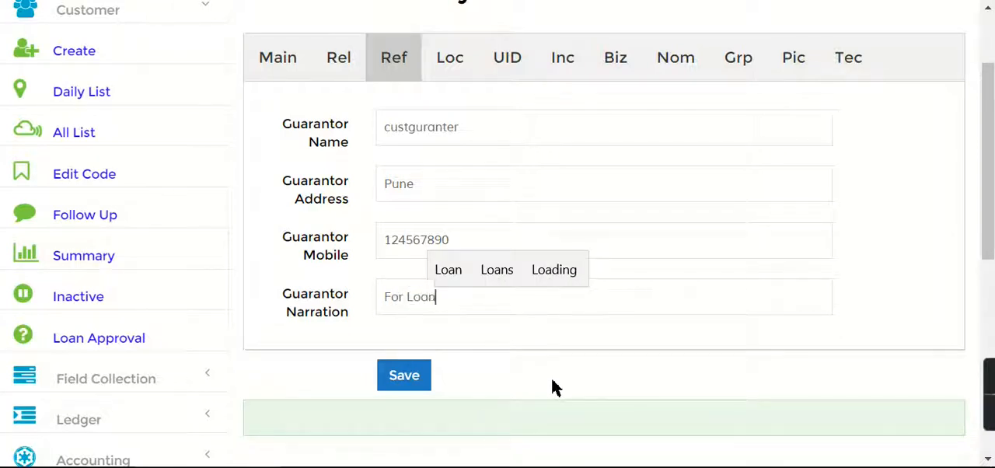
{"action": "type", "text": "n"}
In the location details, enter the customer's street address
{"action": "left_click", "coordinate": [452, 75]}
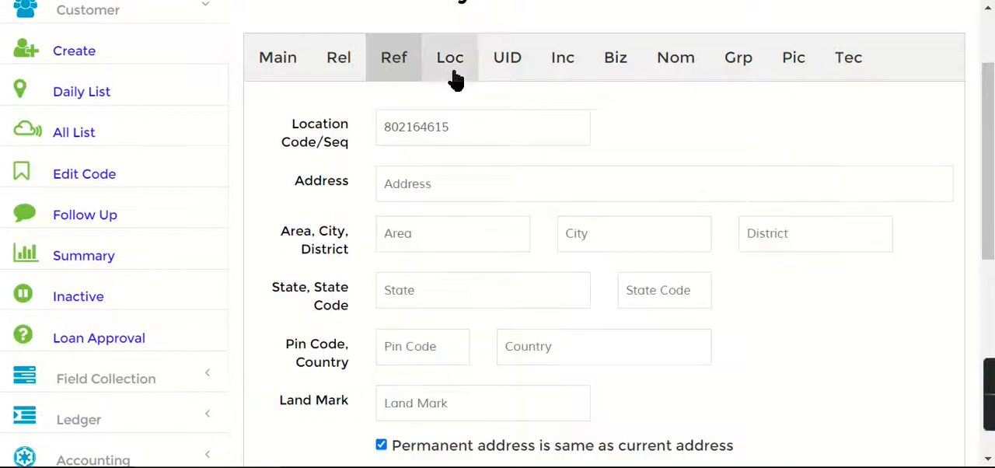
{"action": "left_click", "coordinate": [464, 196]}
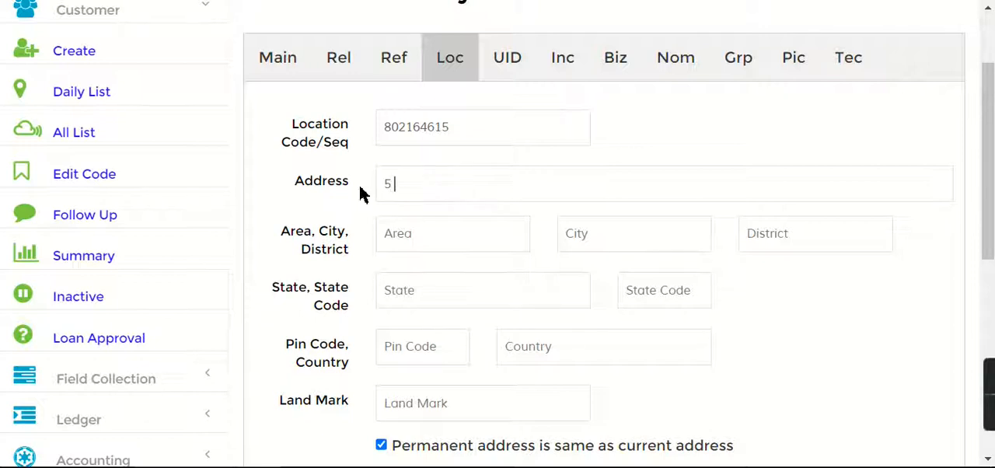
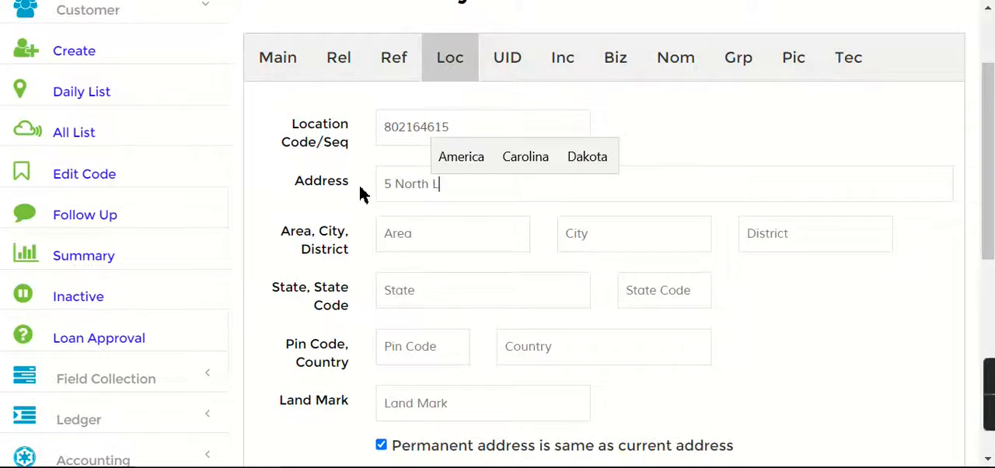
Fill in the area of the customer's address with the road name instead of the city
{"action": "left_click", "coordinate": [408, 229]}
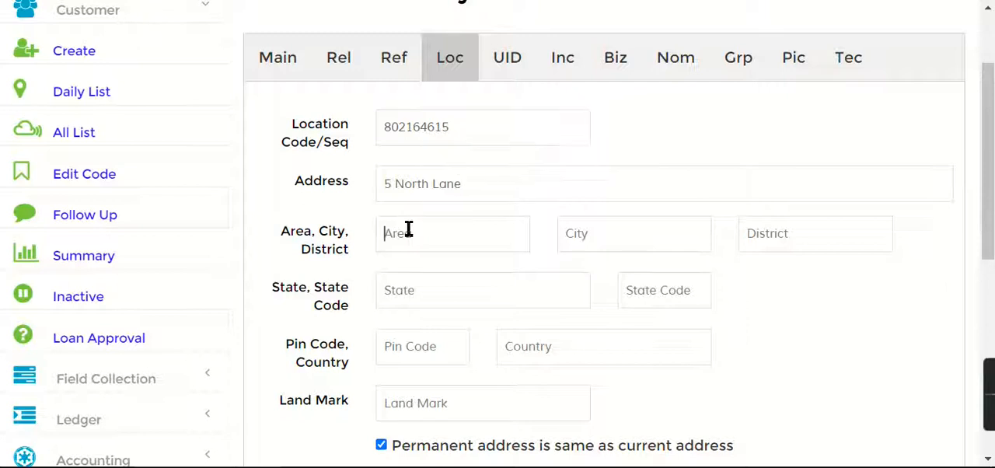
{"action": "type", "text": "Pune"}
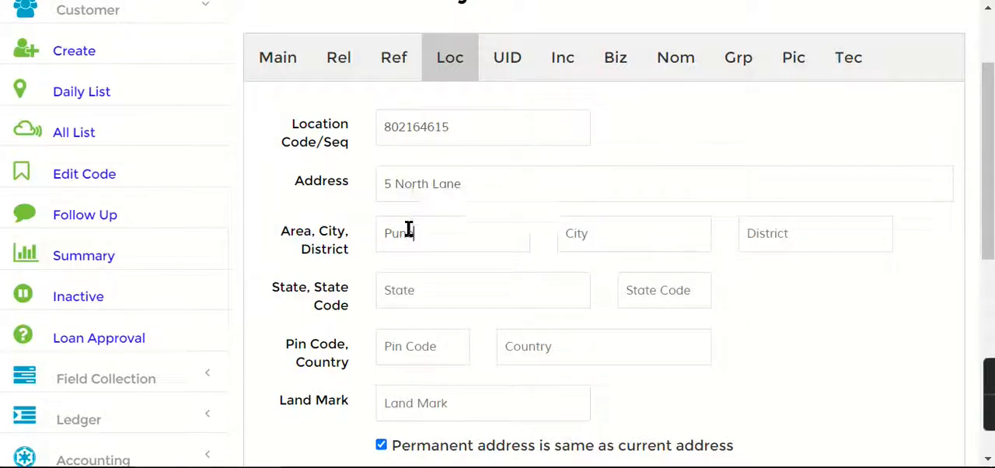
{"action": "scroll", "coordinate": [453, 250], "scroll_direction": "down", "scroll_amount": 1}
{"action": "scroll", "coordinate": [676, 283], "scroll_direction": "down", "scroll_amount": 5}
{"action": "scroll", "coordinate": [675, 282], "scroll_direction": "up", "scroll_amount": 7}
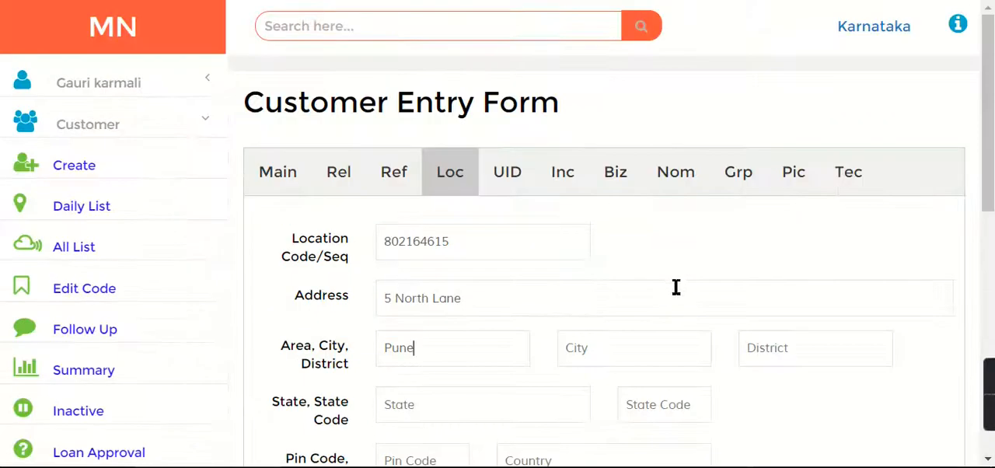
{"action": "key", "text": "BackSpace"}
{"action": "key", "text": "BackSpace"}
{"action": "type", "text": "rabhat road"}
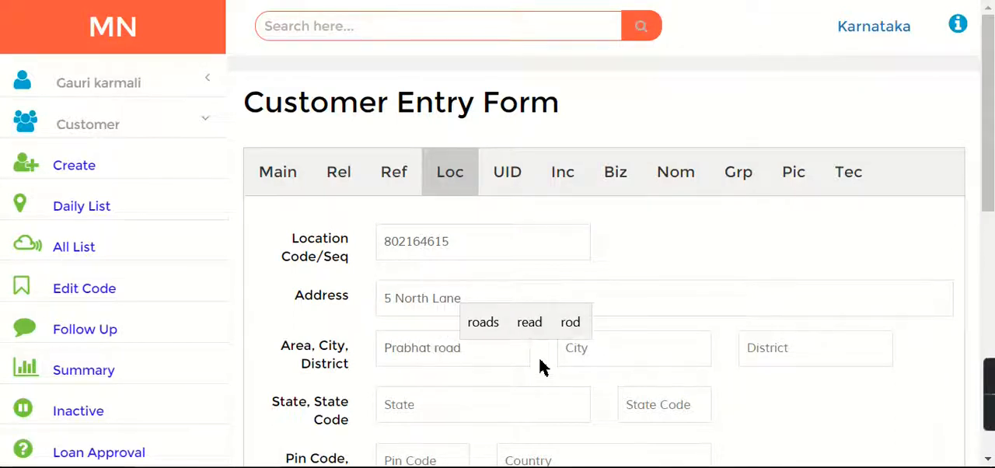
Set both the city and the district of the customer's location to "pune"
{"action": "left_click", "coordinate": [590, 354]}
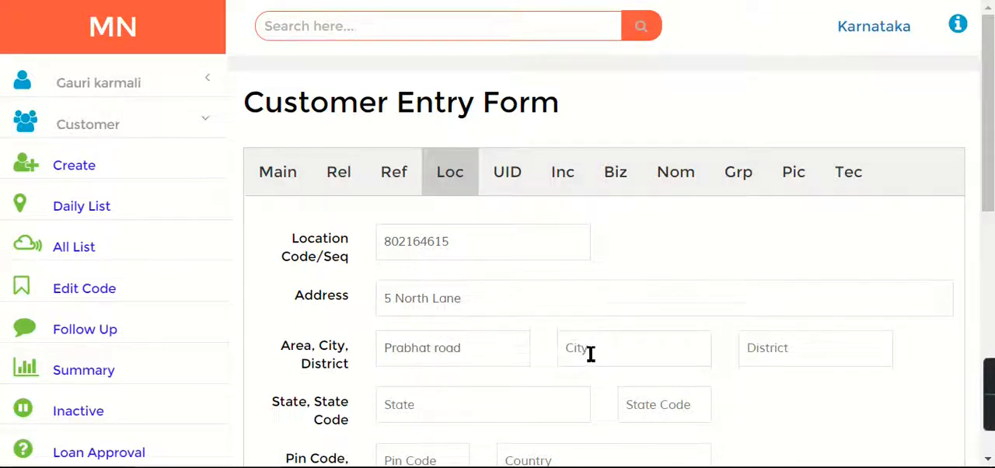
{"action": "type", "text": "pune"}
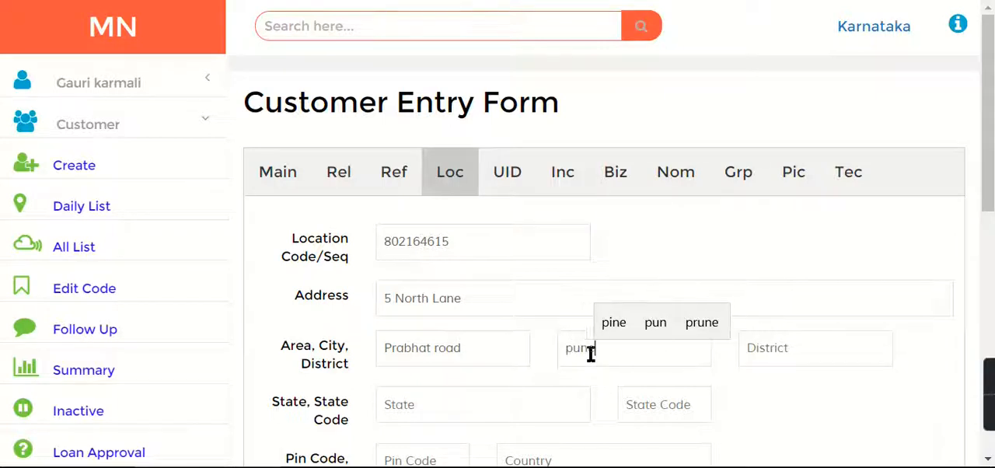
{"action": "left_click", "coordinate": [832, 350]}
{"action": "type", "text": "pune"}
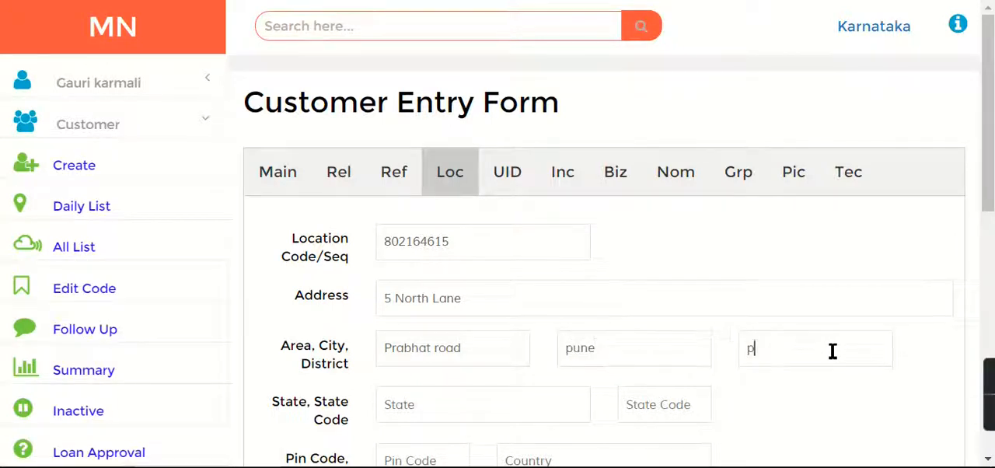
Set the state of the customer's location to Maharashtra with state code 27
{"action": "left_click", "coordinate": [557, 420]}
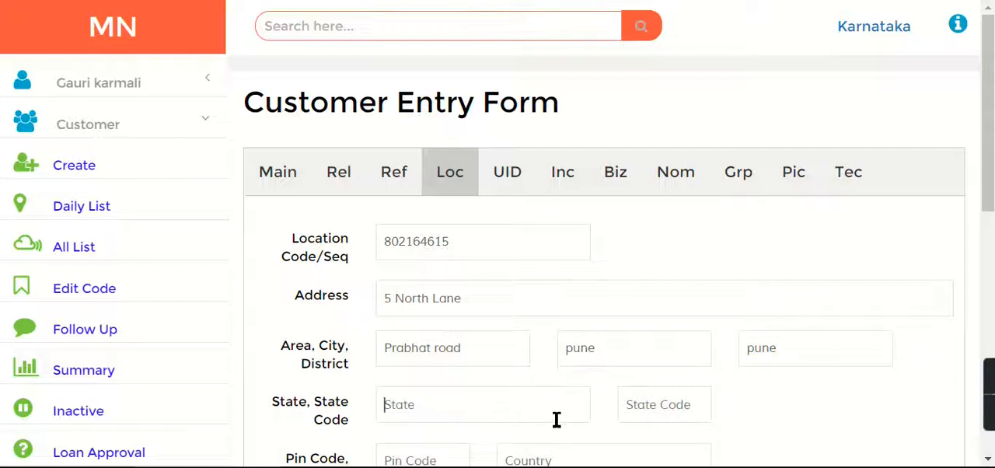
{"action": "type", "text": "Kar"}
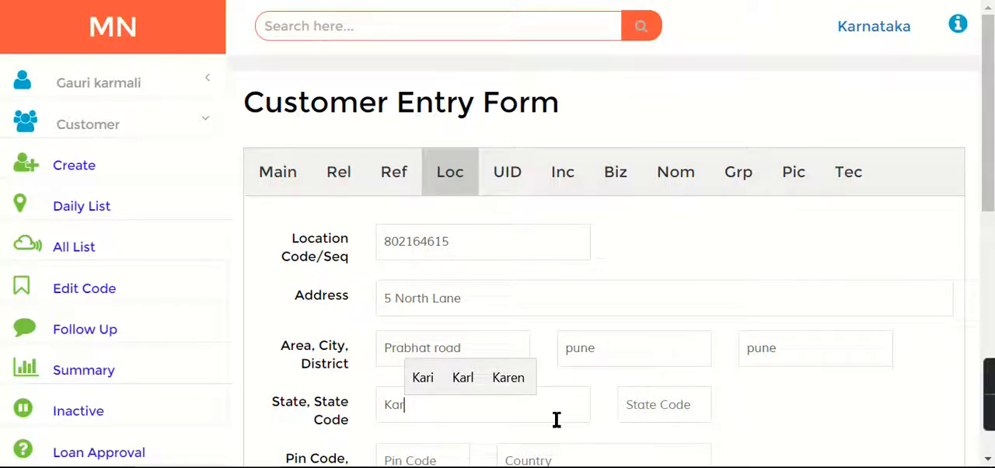
{"action": "key", "text": "BackSpace"}
{"action": "key", "text": "BackSpace"}
{"action": "key", "text": "BackSpace"}
{"action": "type", "text": "M"}
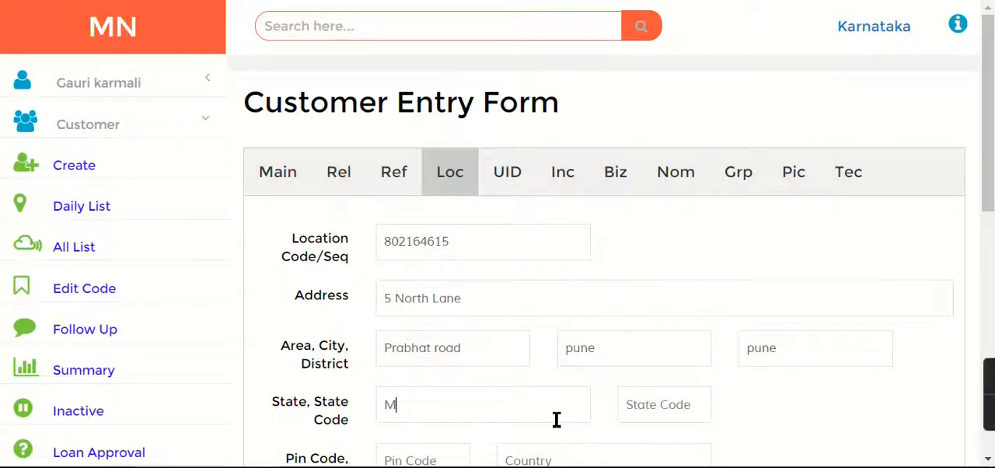
{"action": "type", "text": "aharashtra"}
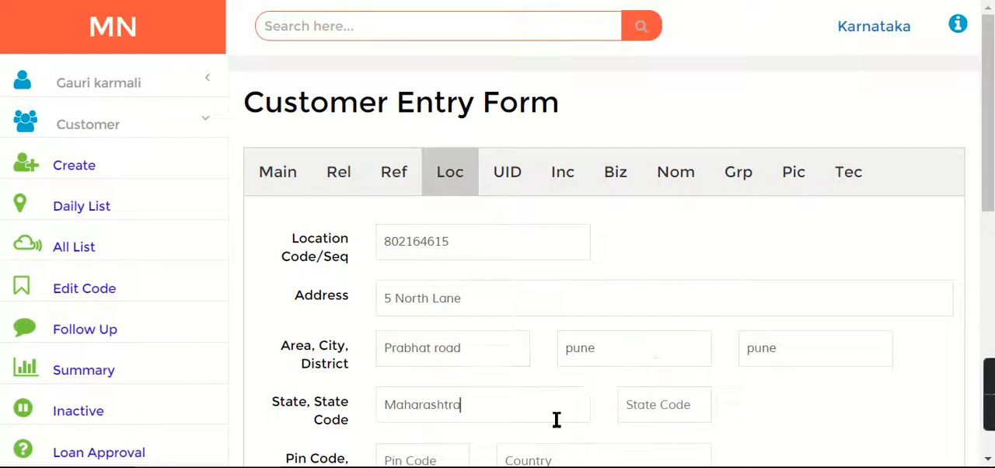
{"action": "left_click", "coordinate": [633, 406]}
{"action": "type", "text": "27"}
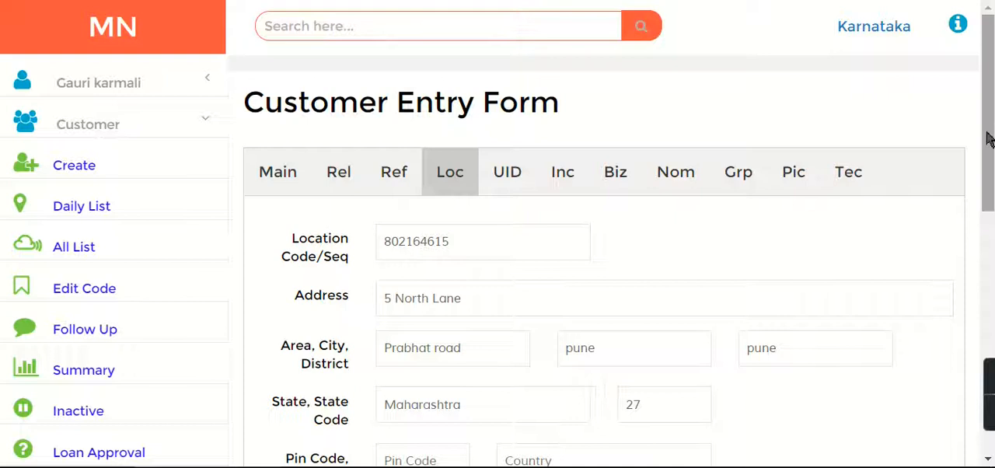
{"action": "scroll", "coordinate": [989, 139], "scroll_direction": "down", "scroll_amount": 3}
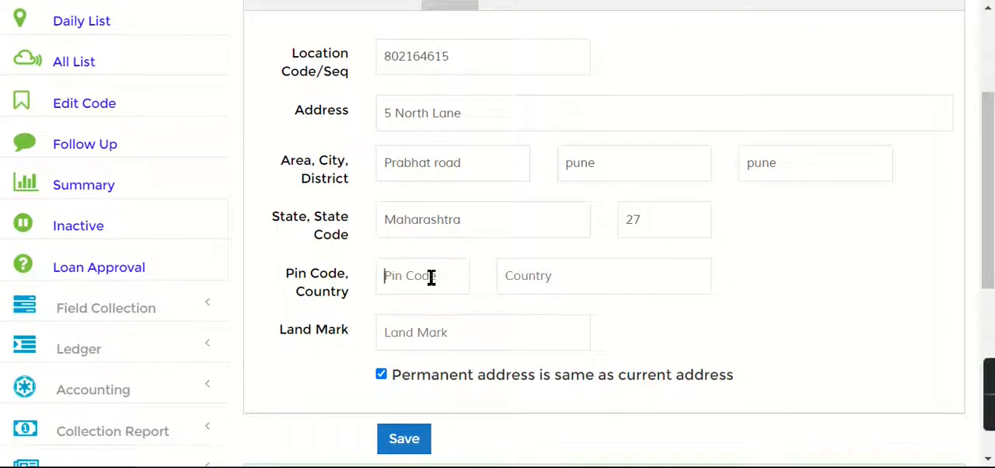
Enter the postal pin code of the customer's location and set the country to India
{"action": "type", "text": "41"}
{"action": "left_click", "coordinate": [524, 286]}
{"action": "type", "text": "India"}
Fill in the landmark near the customer's address
{"action": "scroll", "coordinate": [519, 300], "scroll_direction": "down", "scroll_amount": 4}
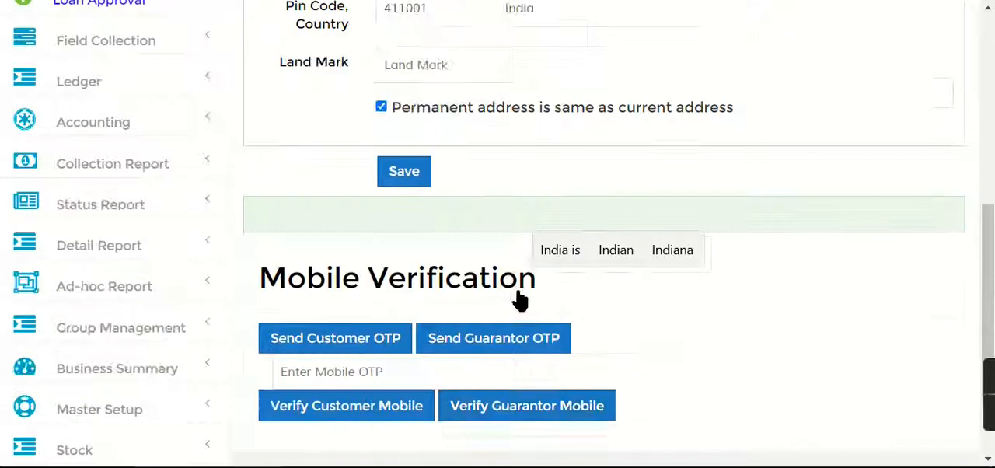
{"action": "scroll", "coordinate": [465, 264], "scroll_direction": "down", "scroll_amount": 2}
{"action": "scroll", "coordinate": [444, 344], "scroll_direction": "up", "scroll_amount": 8}
{"action": "scroll", "coordinate": [987, 202], "scroll_direction": "down", "scroll_amount": 1}
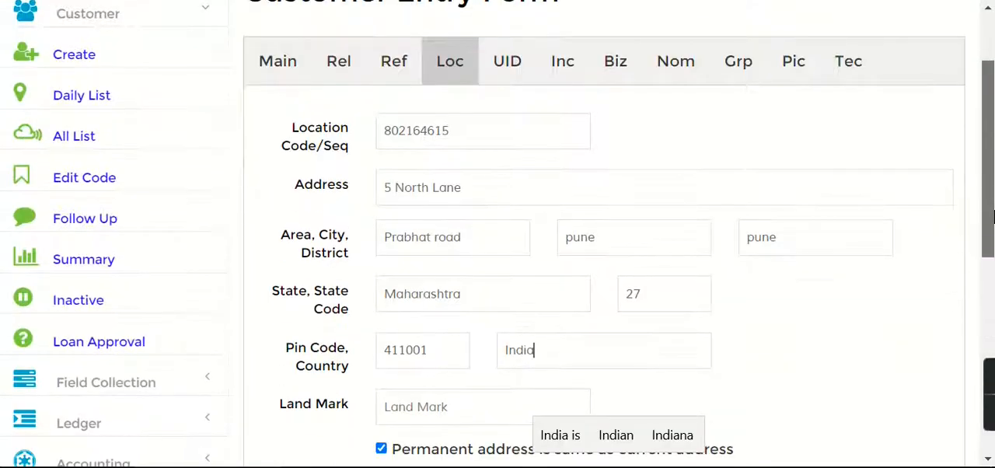
{"action": "scroll", "coordinate": [992, 216], "scroll_direction": "down", "scroll_amount": 2}
{"action": "left_click", "coordinate": [465, 243]}
{"action": "type", "text": "Near K"}
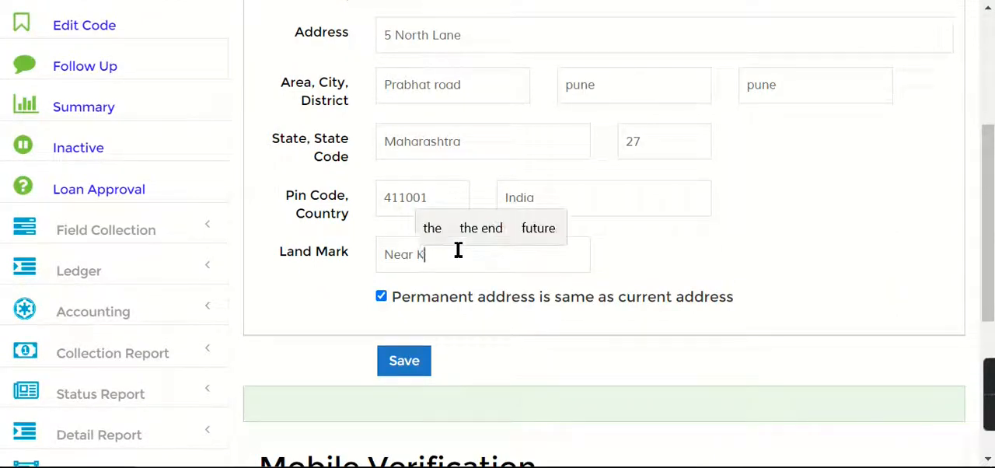
{"action": "type", "text": "NP"}
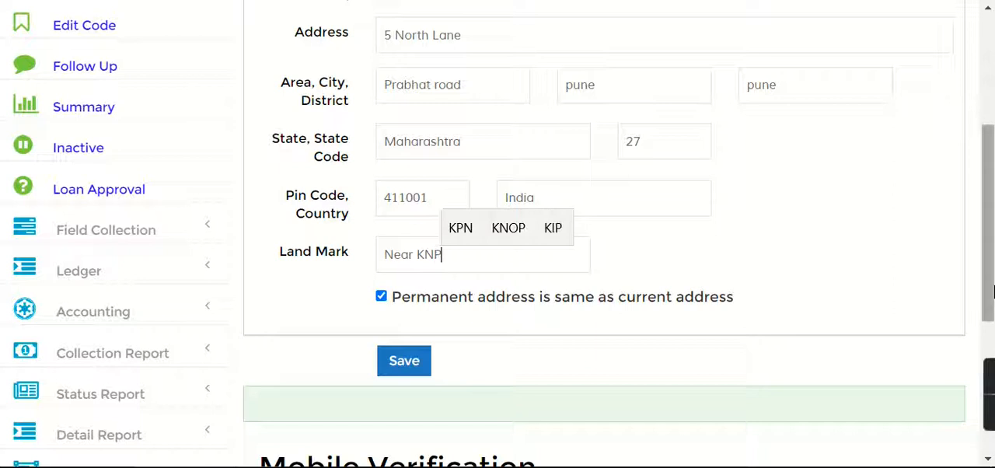
In the identity details, enter the customer's PAN, Aadhar card and passport numbers
{"action": "scroll", "coordinate": [655, 191], "scroll_direction": "up", "scroll_amount": 3}
{"action": "left_click", "coordinate": [501, 132]}
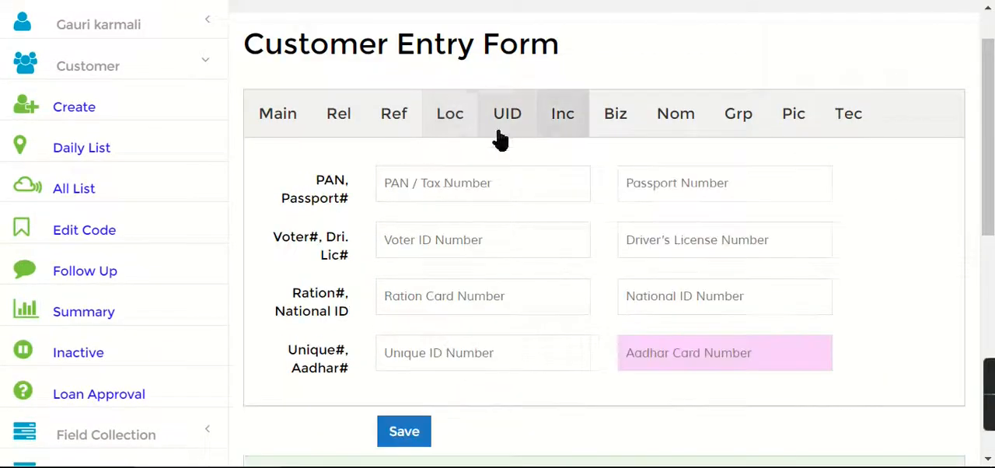
{"action": "left_click", "coordinate": [438, 195]}
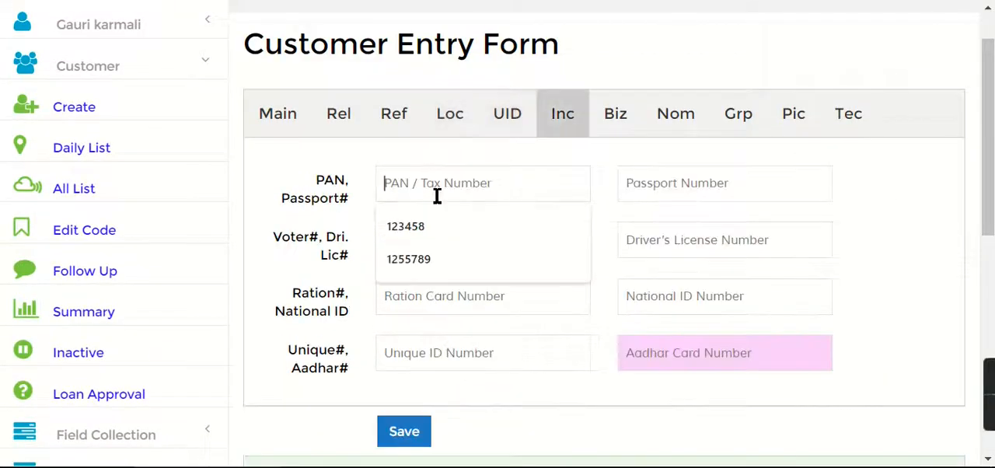
{"action": "left_click", "coordinate": [429, 256]}
{"action": "left_click", "coordinate": [706, 358]}
{"action": "left_click", "coordinate": [671, 428]}
{"action": "left_click", "coordinate": [695, 198]}
{"action": "type", "text": "12345678"}
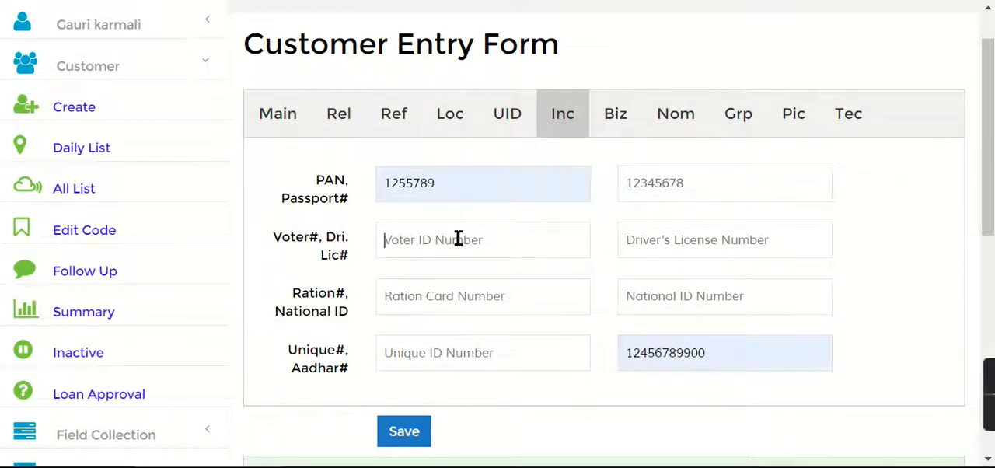
{"action": "left_click", "coordinate": [671, 242]}
{"action": "left_click", "coordinate": [431, 296]}
{"action": "left_click", "coordinate": [693, 311]}
{"action": "left_click", "coordinate": [459, 360]}
{"action": "left_click_drag", "start_coordinate": [735, 351], "coordinate": [626, 348]}
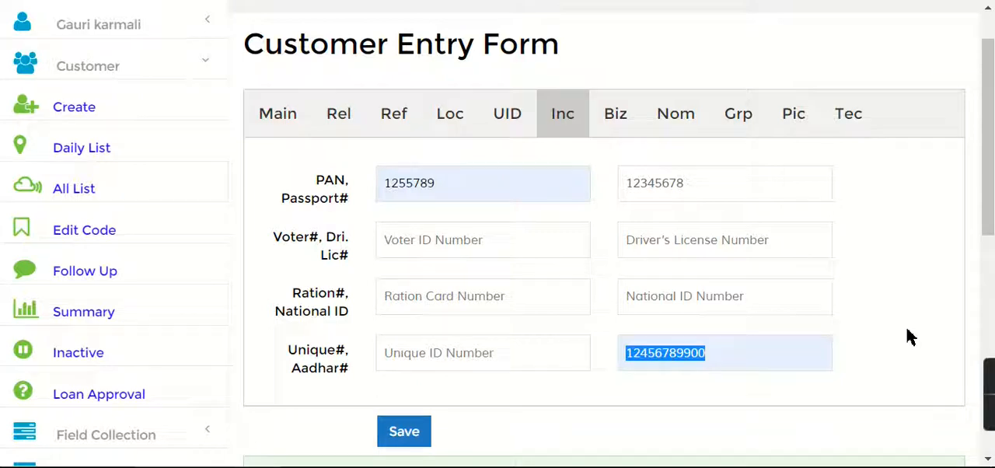
In the income details, set the employment type to Self Employed and the income basis to Net Income
{"action": "left_click", "coordinate": [561, 129]}
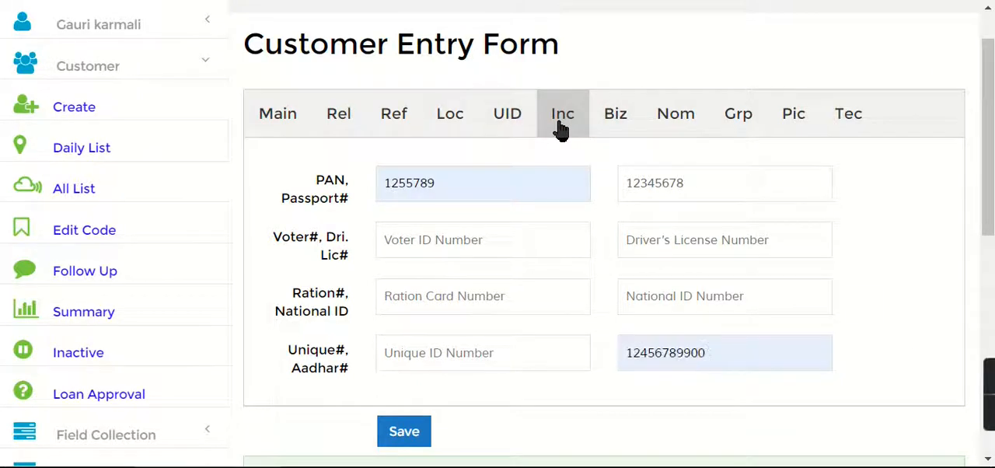
{"action": "left_click", "coordinate": [615, 113]}
{"action": "left_click_drag", "start_coordinate": [987, 99], "coordinate": [992, 142]}
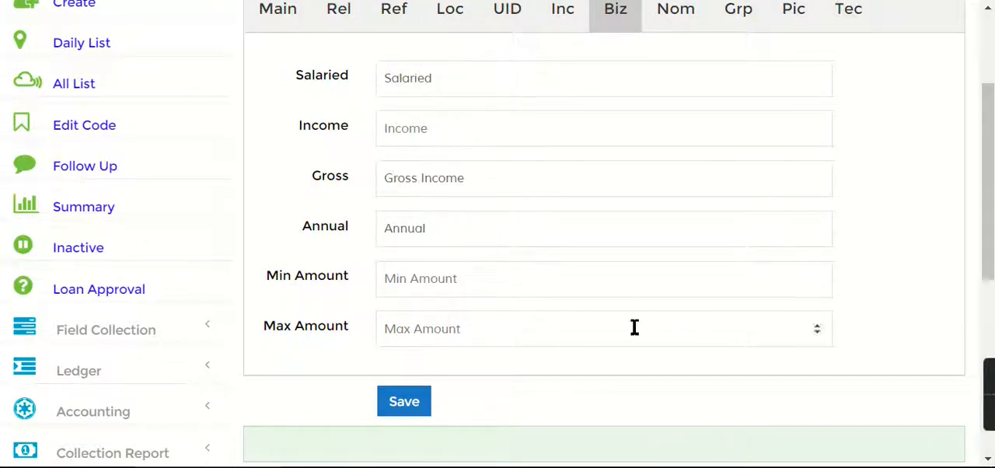
{"action": "left_click", "coordinate": [470, 81]}
{"action": "left_click", "coordinate": [473, 140]}
{"action": "left_click", "coordinate": [468, 138]}
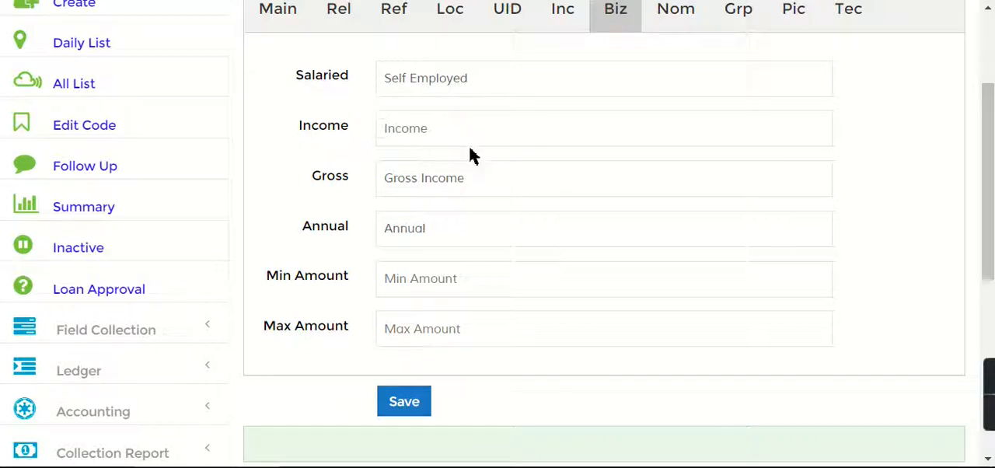
{"action": "left_click", "coordinate": [479, 187]}
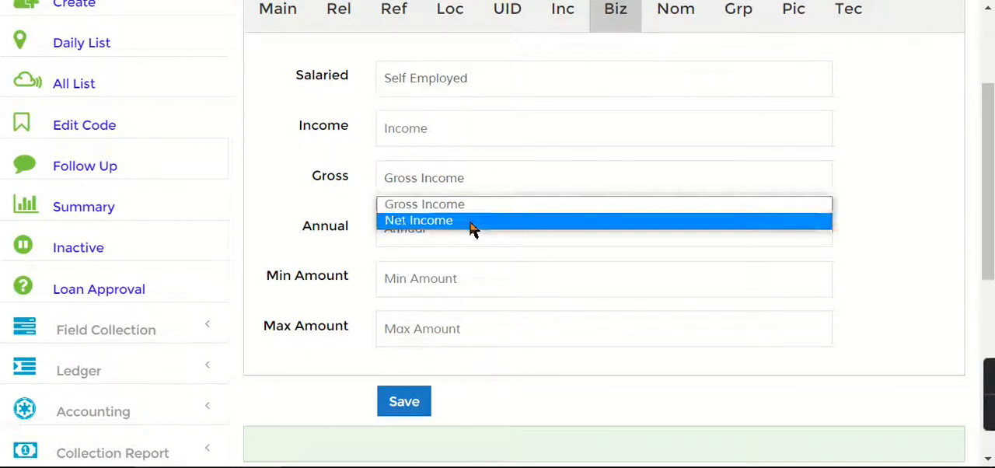
{"action": "left_click", "coordinate": [473, 223]}
Try the Monthly income period and return it to Annual
{"action": "left_click", "coordinate": [473, 222]}
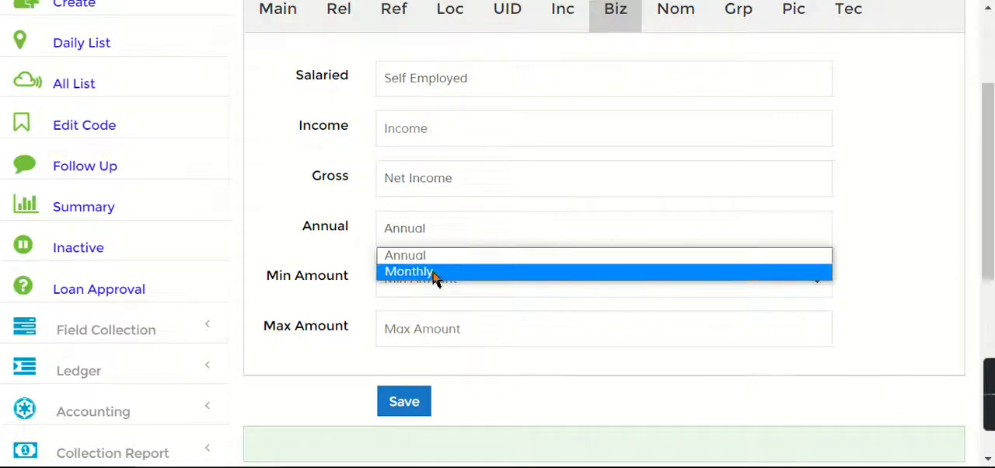
{"action": "left_click", "coordinate": [436, 272]}
{"action": "left_click", "coordinate": [448, 135]}
{"action": "left_click", "coordinate": [447, 172]}
{"action": "left_click", "coordinate": [446, 172]}
{"action": "left_click", "coordinate": [491, 235]}
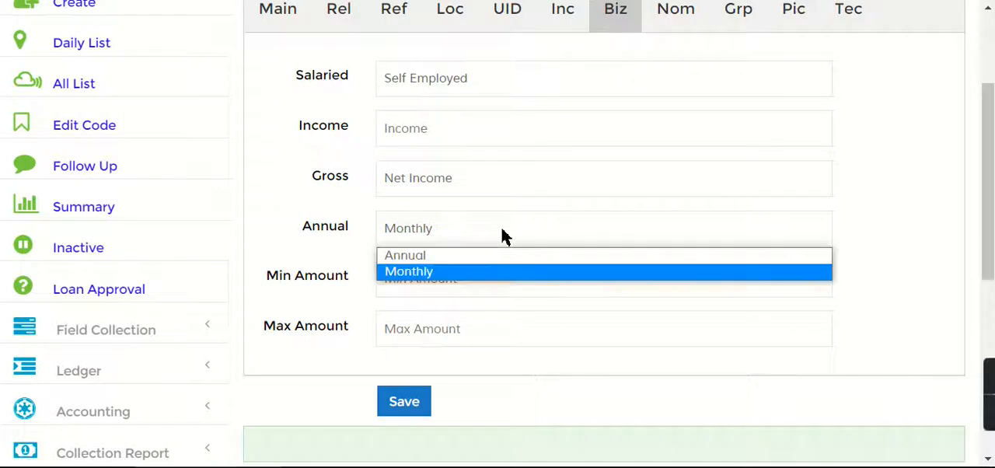
{"action": "left_click", "coordinate": [462, 259]}
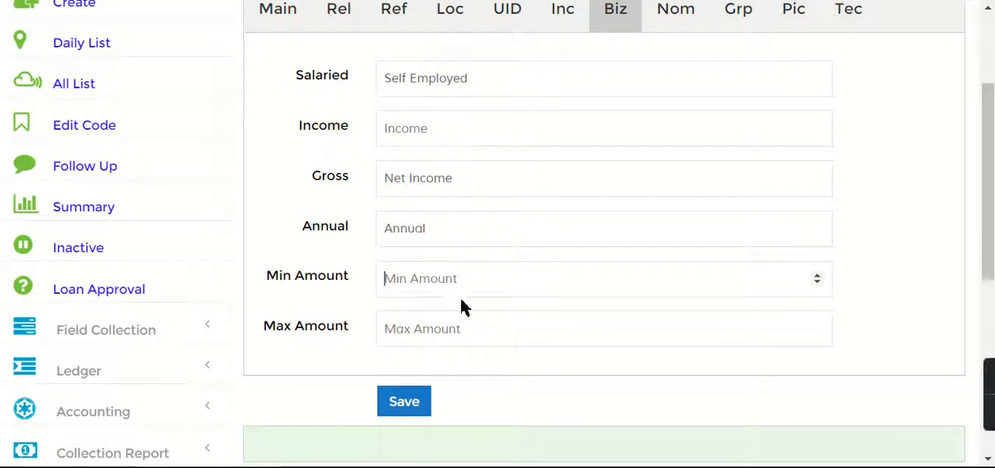
Examine the nominee fields with their relationship choices and the ledger group settings of the customer
{"action": "scroll", "coordinate": [987, 178], "scroll_direction": "up", "scroll_amount": 2}
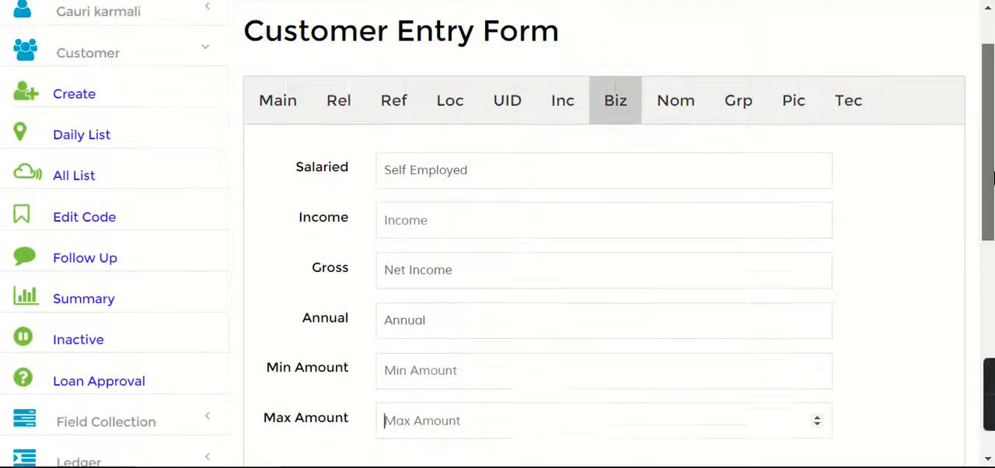
{"action": "left_click", "coordinate": [687, 144]}
{"action": "left_click", "coordinate": [454, 194]}
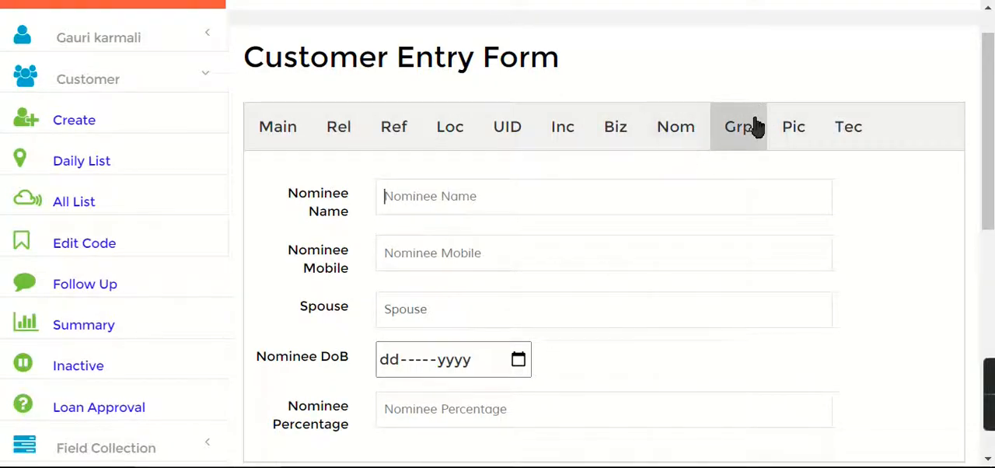
{"action": "left_click", "coordinate": [477, 311]}
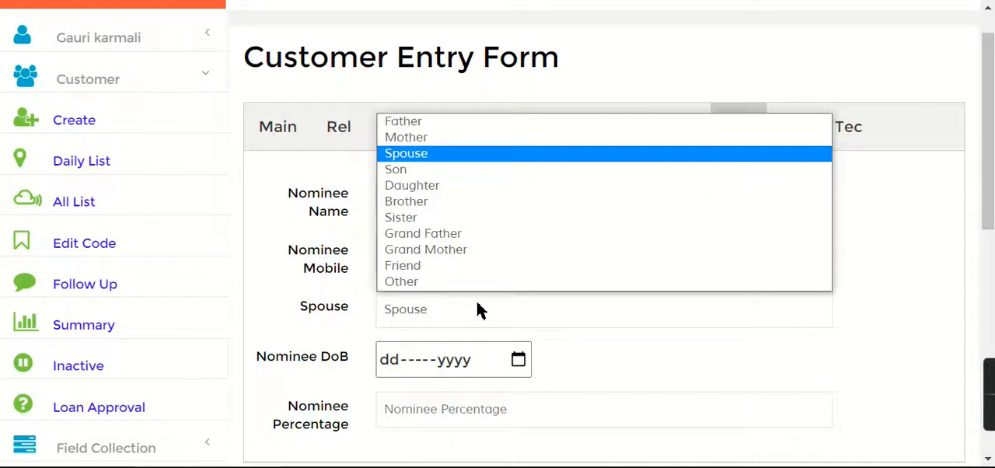
{"action": "left_click", "coordinate": [442, 320]}
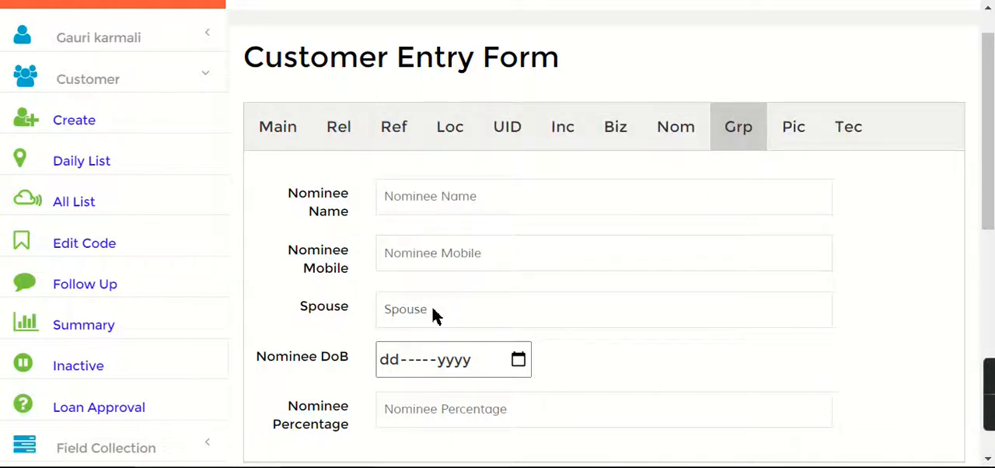
{"action": "left_click", "coordinate": [432, 305]}
{"action": "scroll", "coordinate": [356, 223], "scroll_direction": "down", "scroll_amount": 2}
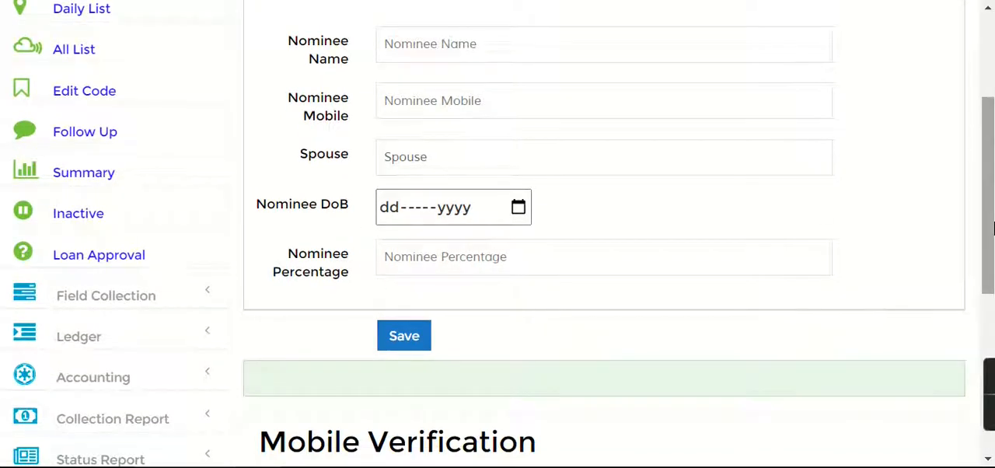
{"action": "scroll", "coordinate": [696, 216], "scroll_direction": "up", "scroll_amount": 3}
{"action": "left_click", "coordinate": [731, 185]}
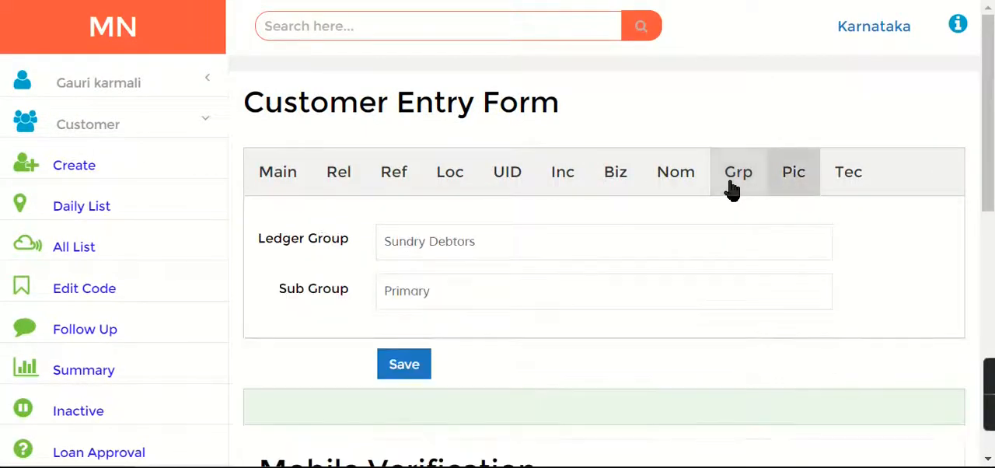
In the technology details, set the mobile type to SMARTPHONE, digital payment accepted to YES and digital payment activity to MED
{"action": "left_click", "coordinate": [860, 186]}
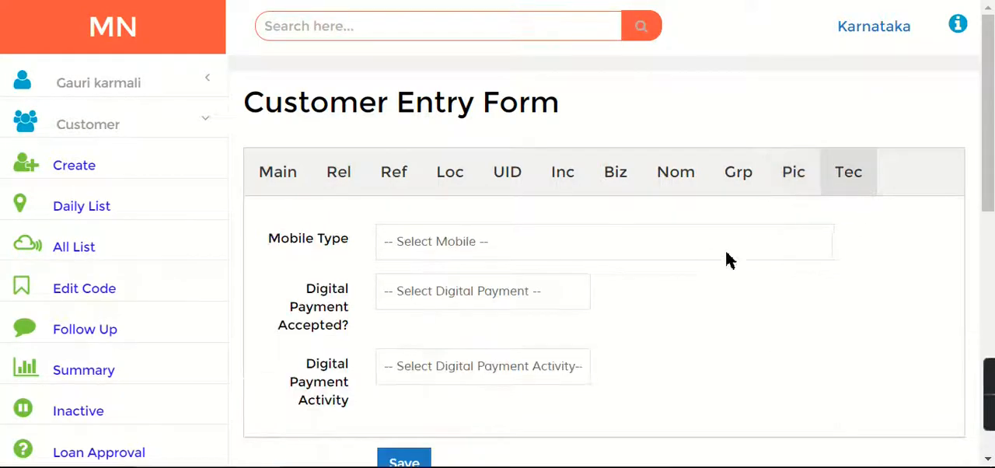
{"action": "left_click", "coordinate": [448, 235]}
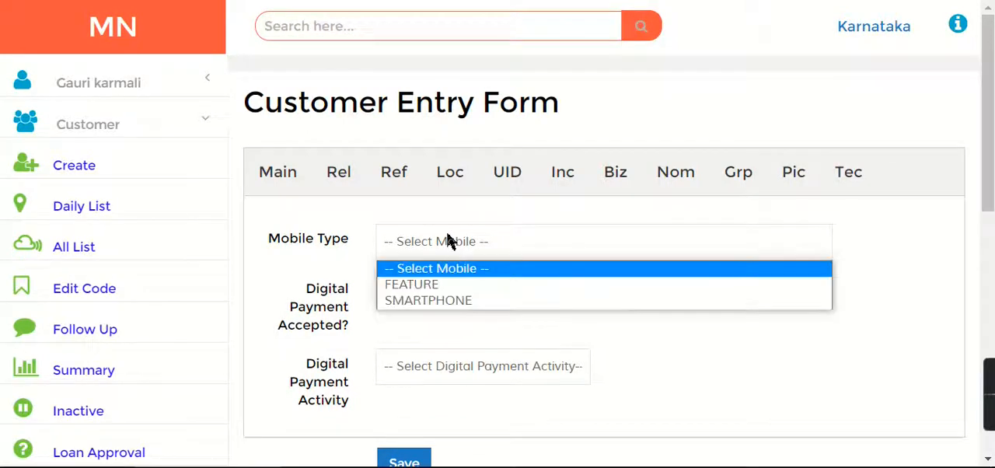
{"action": "left_click", "coordinate": [459, 301]}
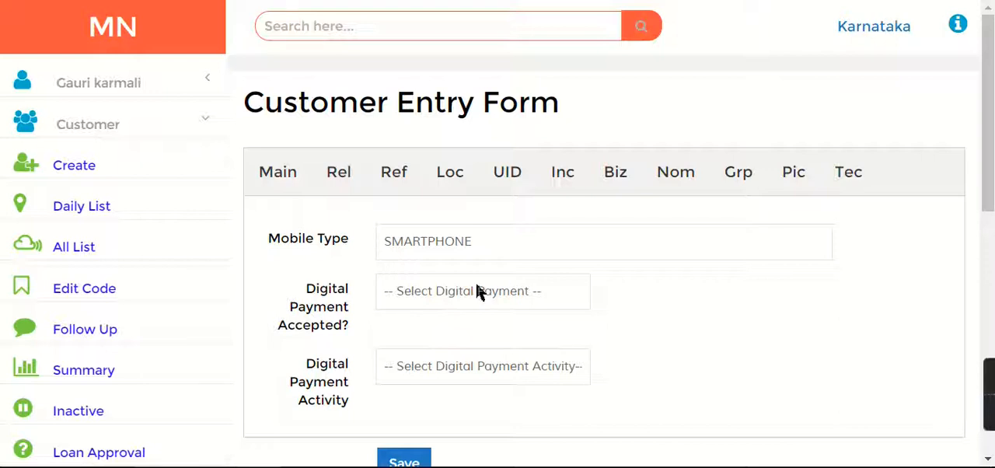
{"action": "left_click", "coordinate": [477, 286]}
{"action": "left_click", "coordinate": [444, 334]}
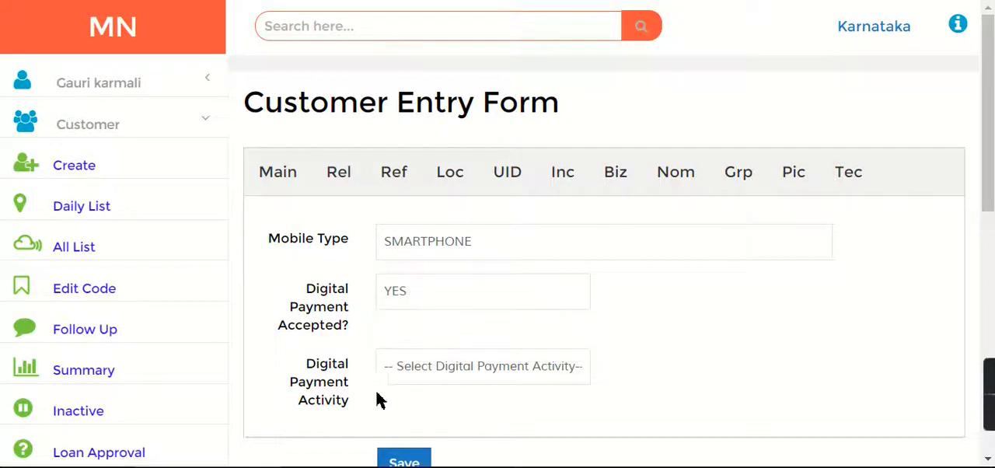
{"action": "left_click", "coordinate": [476, 366]}
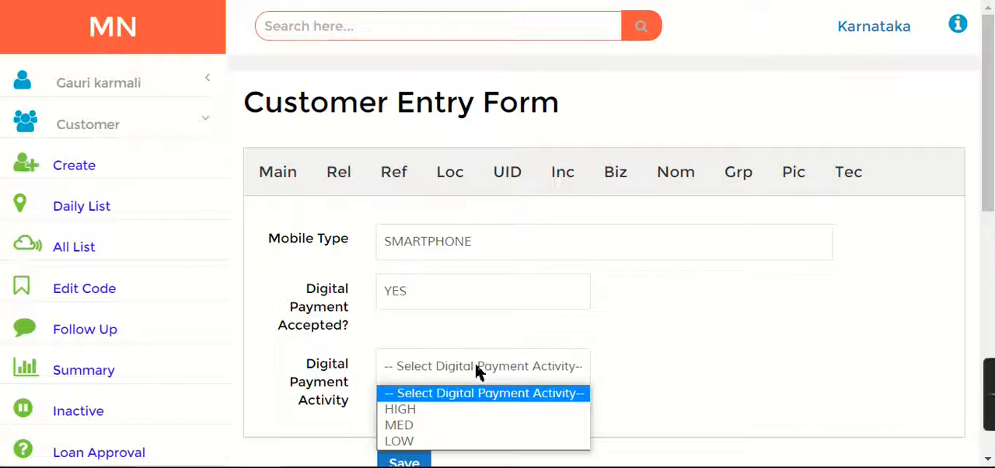
{"action": "left_click", "coordinate": [453, 426]}
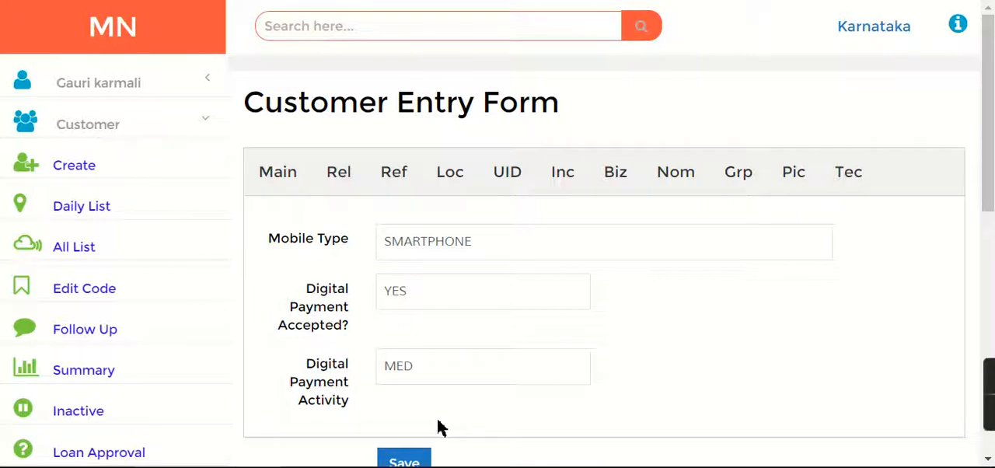
Review the sections of the entry form, including the guarantor, location and digital payment details
{"action": "scroll", "coordinate": [675, 337], "scroll_direction": "down", "scroll_amount": 2}
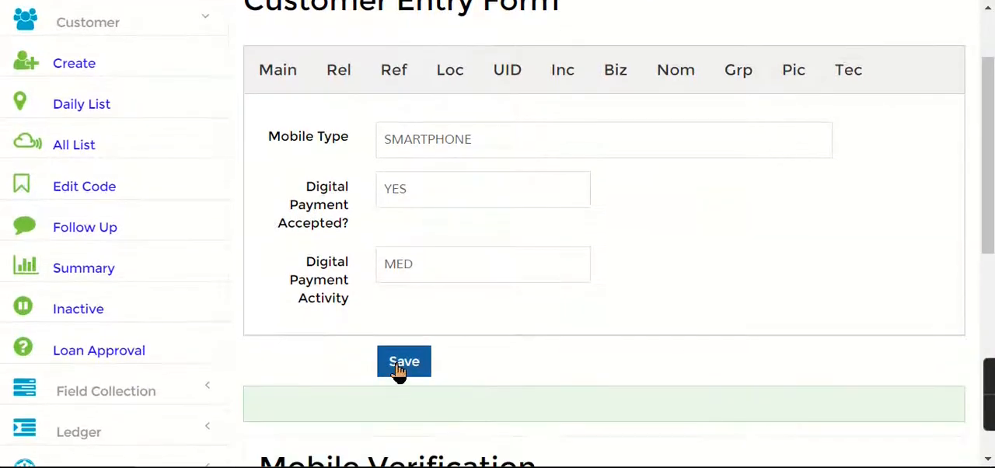
{"action": "mouse_move", "coordinate": [991, 166]}
{"action": "left_mouse_down"}
{"action": "mouse_move", "coordinate": [991, 141]}
{"action": "mouse_move", "coordinate": [991, 153]}
{"action": "left_mouse_up"}
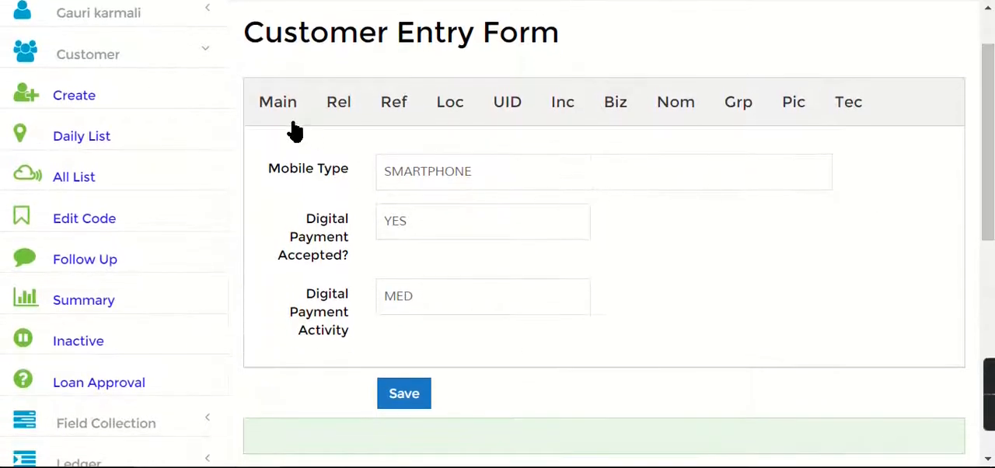
{"action": "left_click", "coordinate": [339, 114]}
{"action": "left_click", "coordinate": [395, 114]}
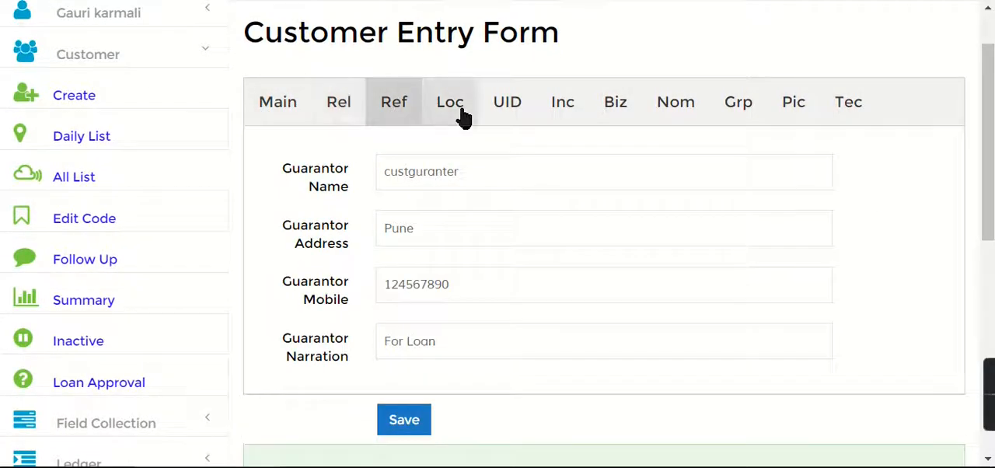
{"action": "left_click", "coordinate": [463, 116]}
{"action": "left_click", "coordinate": [621, 113]}
{"action": "left_click", "coordinate": [848, 101]}
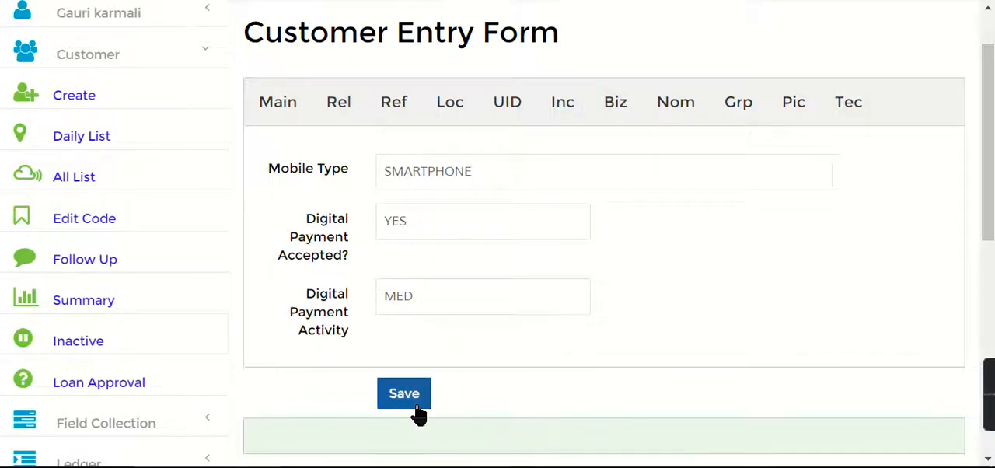
Open the section for the customer's picture file and save the customer record
{"action": "left_click", "coordinate": [783, 106]}
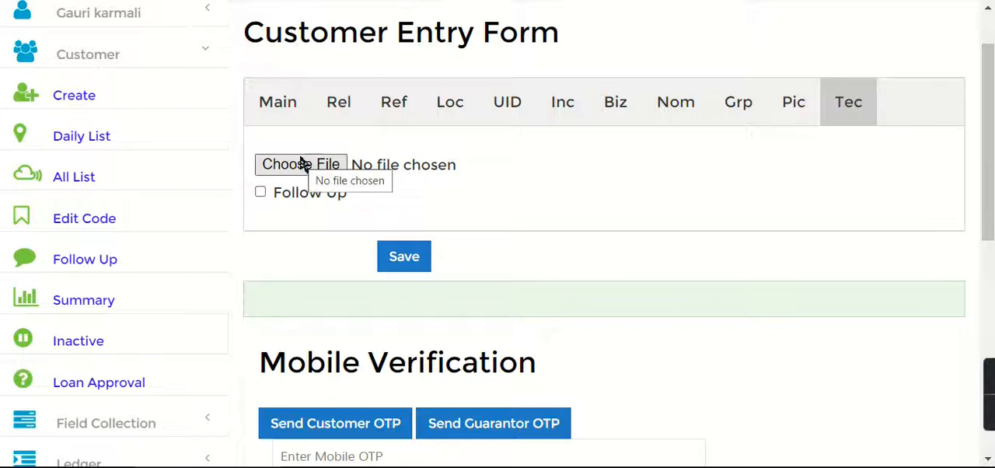
{"action": "left_click", "coordinate": [406, 266]}
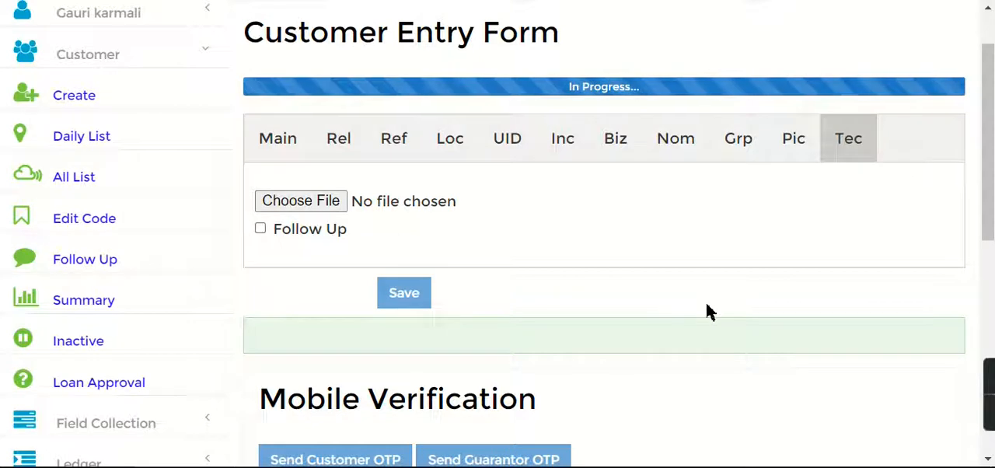
{"action": "scroll", "coordinate": [989, 92], "scroll_direction": "up", "scroll_amount": 1}
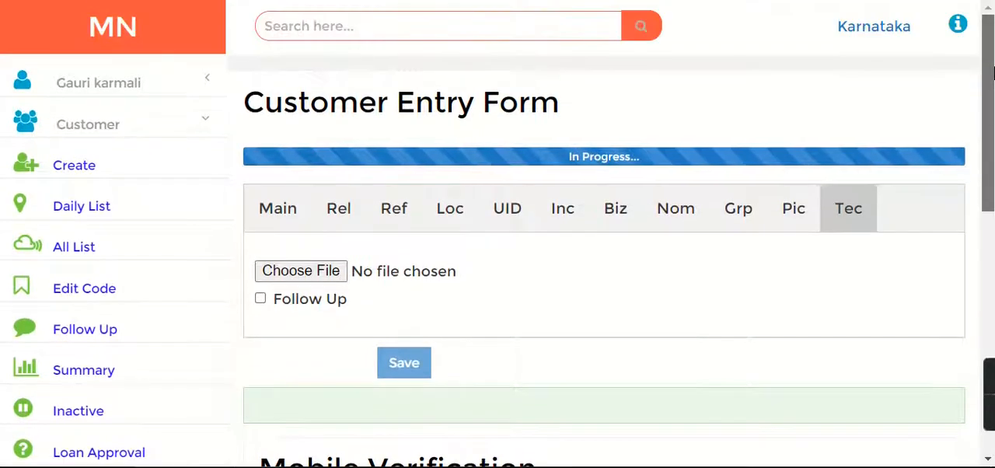
Check the save message of the customer record and examine the mobile verification options for customer and guarantor
{"action": "scroll", "coordinate": [980, 186], "scroll_direction": "down", "scroll_amount": 2}
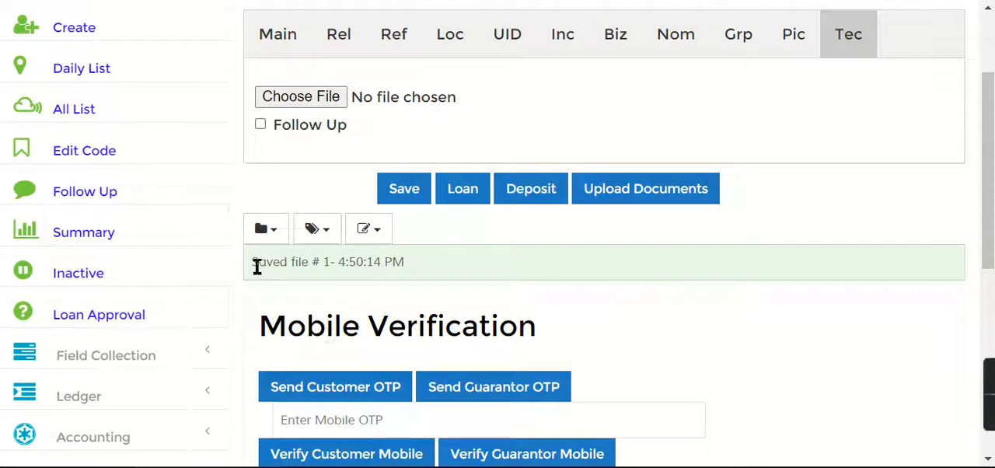
{"action": "left_click_drag", "start_coordinate": [256, 266], "coordinate": [325, 262]}
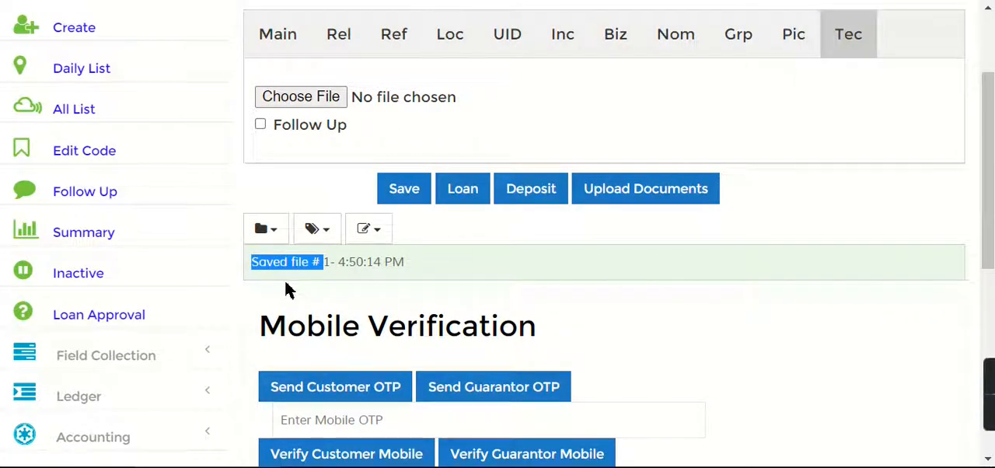
{"action": "left_click", "coordinate": [309, 268]}
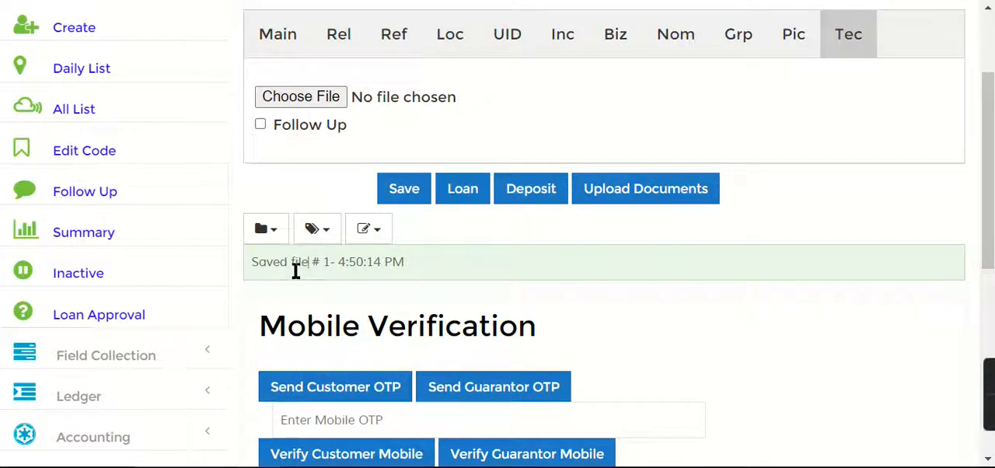
{"action": "left_click_drag", "start_coordinate": [294, 268], "coordinate": [333, 265]}
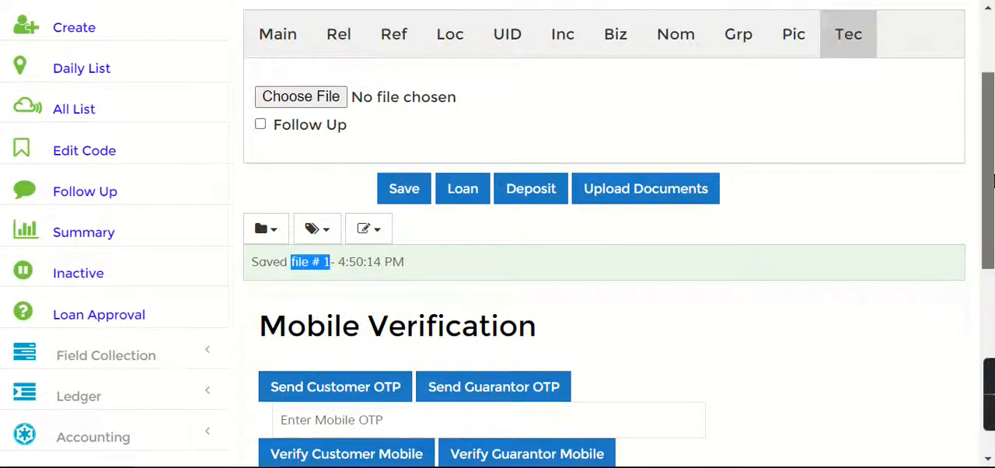
{"action": "scroll", "coordinate": [778, 240], "scroll_direction": "down", "scroll_amount": 3}
{"action": "left_click_drag", "start_coordinate": [248, 204], "coordinate": [665, 340]}
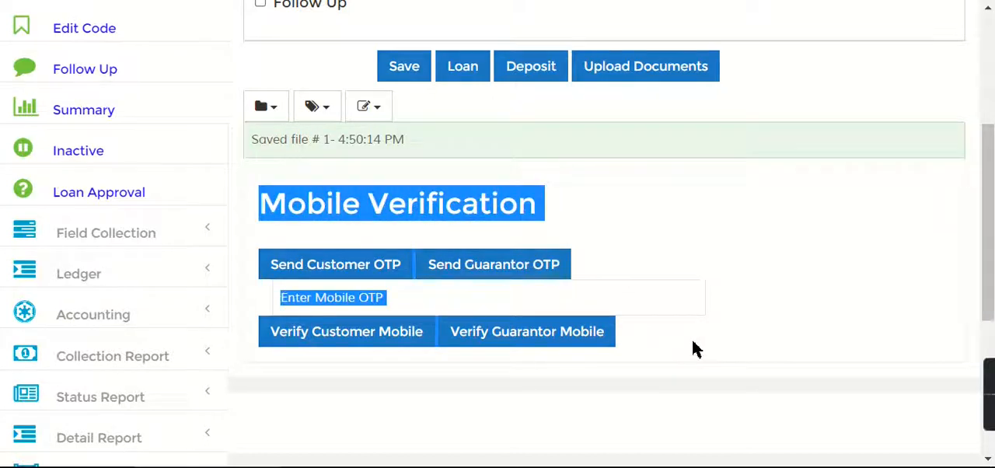
{"action": "left_click", "coordinate": [717, 272]}
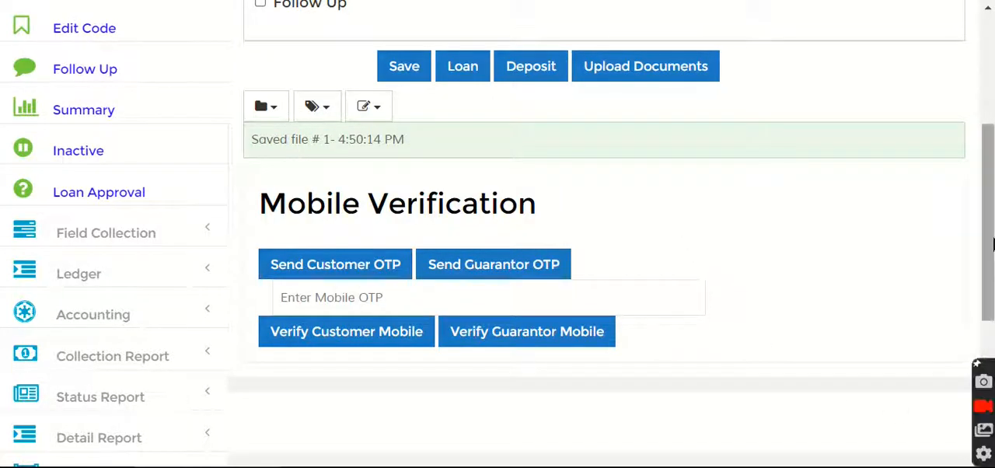
{"action": "left_click_drag", "start_coordinate": [992, 281], "coordinate": [992, 176]}
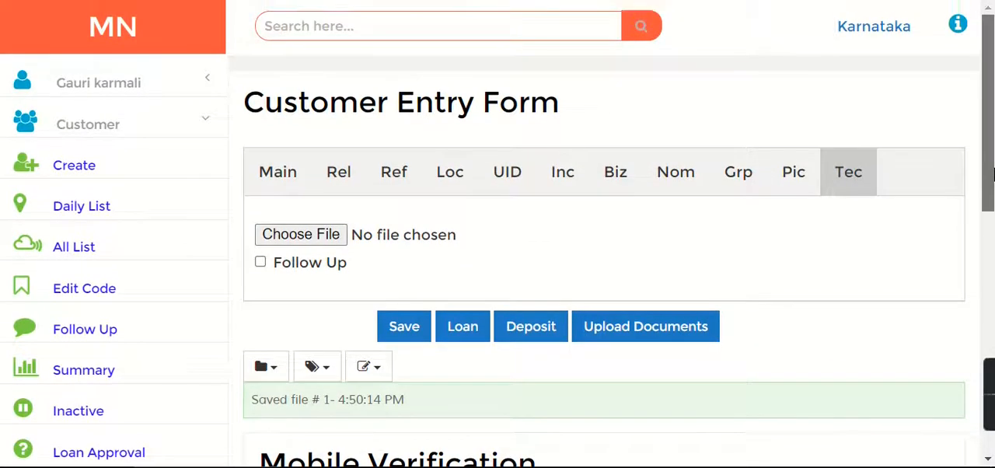
Leave the customer entry form and open the setting entry form under Master Setup
{"action": "left_click", "coordinate": [91, 45]}
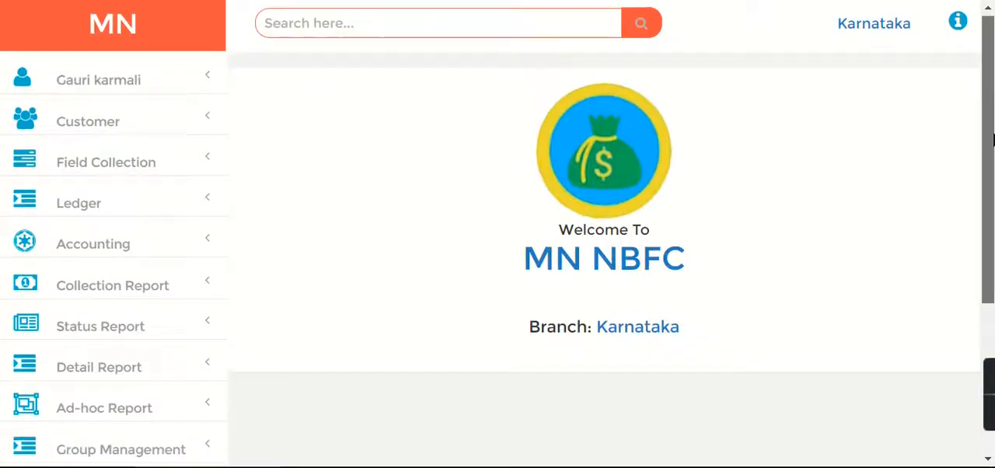
{"action": "left_click_drag", "start_coordinate": [992, 119], "coordinate": [992, 309]}
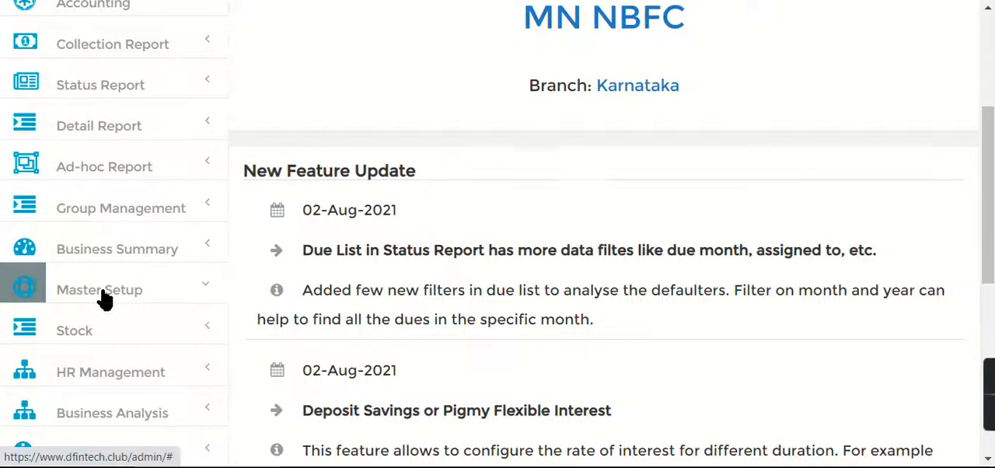
{"action": "left_click", "coordinate": [105, 300]}
{"action": "left_click_drag", "start_coordinate": [993, 244], "coordinate": [993, 339]}
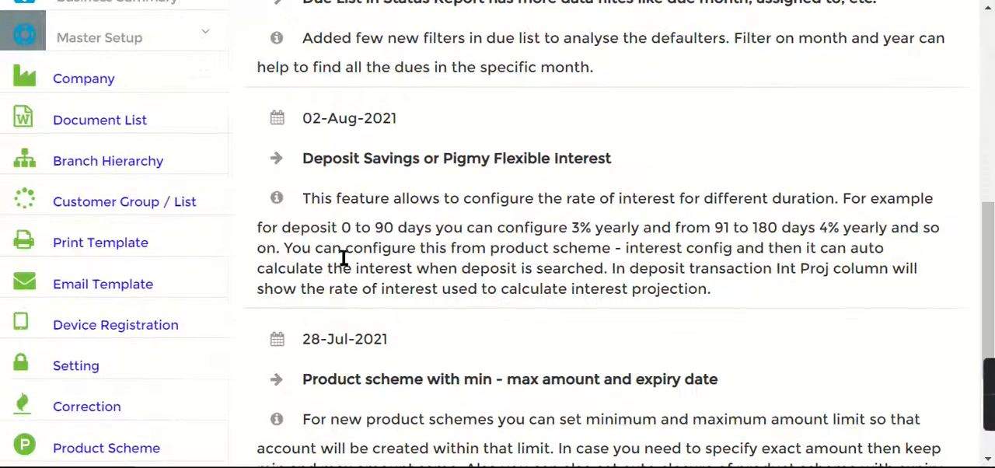
{"action": "left_click", "coordinate": [88, 371]}
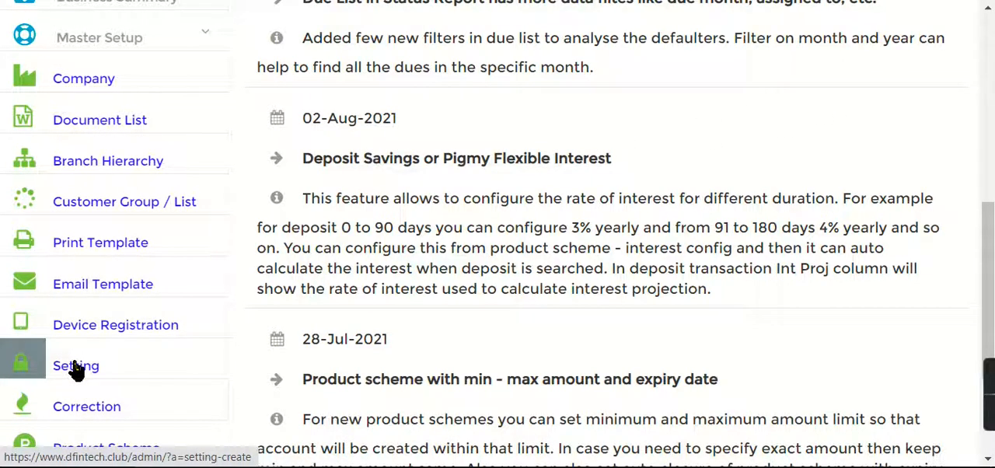
{"action": "left_click_drag", "start_coordinate": [992, 247], "coordinate": [994, 41]}
{"action": "scroll", "coordinate": [992, 44], "scroll_direction": "down", "scroll_amount": 5}
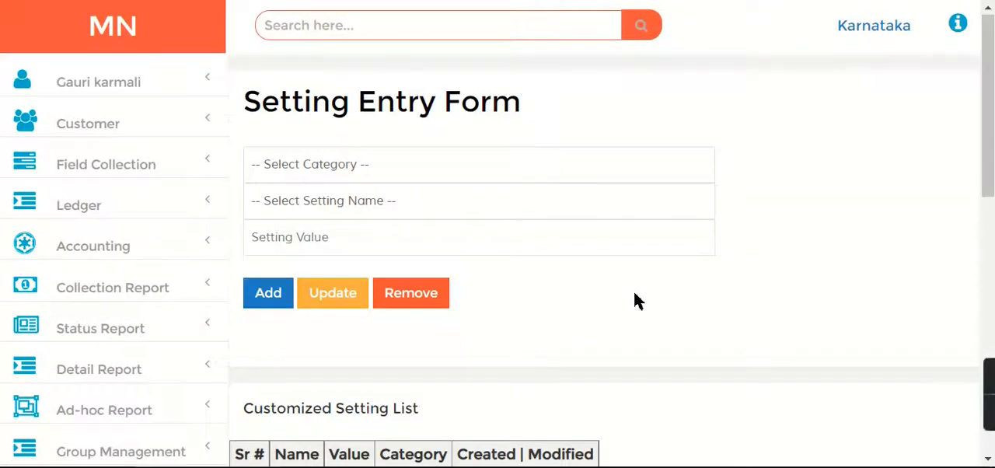
Choose the General category and the setting Customer Unique Identity On in the setting entry form
{"action": "left_click", "coordinate": [322, 174]}
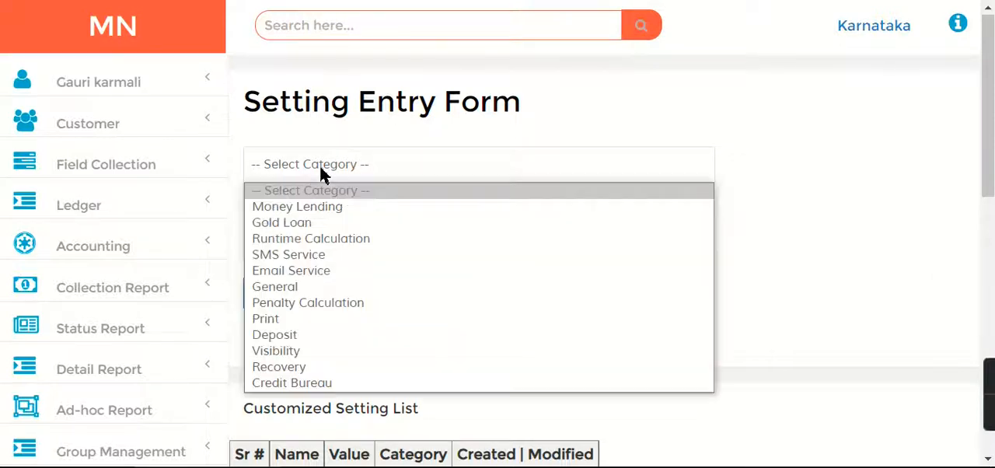
{"action": "left_click", "coordinate": [316, 289]}
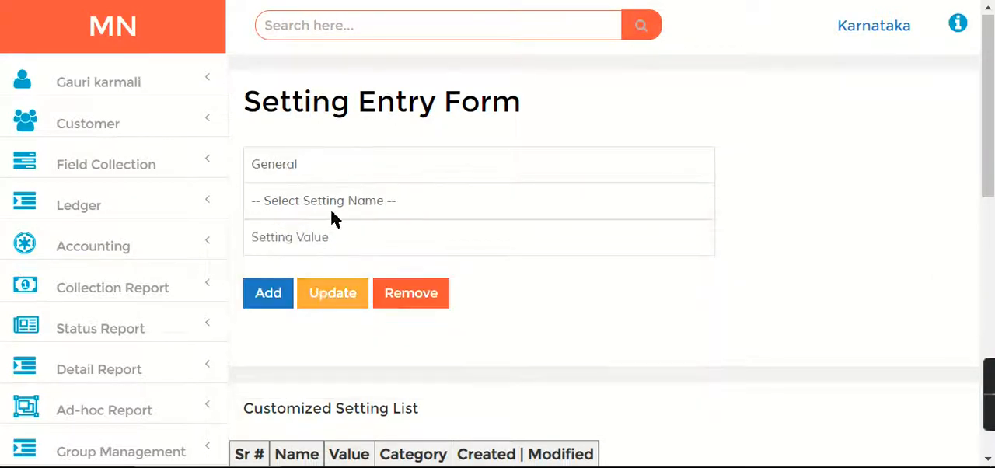
{"action": "left_click", "coordinate": [336, 199]}
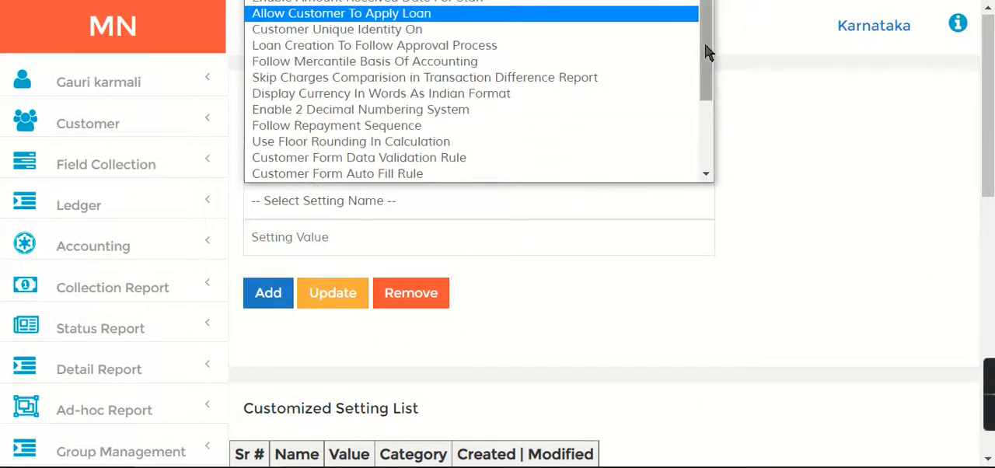
{"action": "left_click_drag", "start_coordinate": [706, 44], "coordinate": [706, 37]}
{"action": "left_click", "coordinate": [336, 41]}
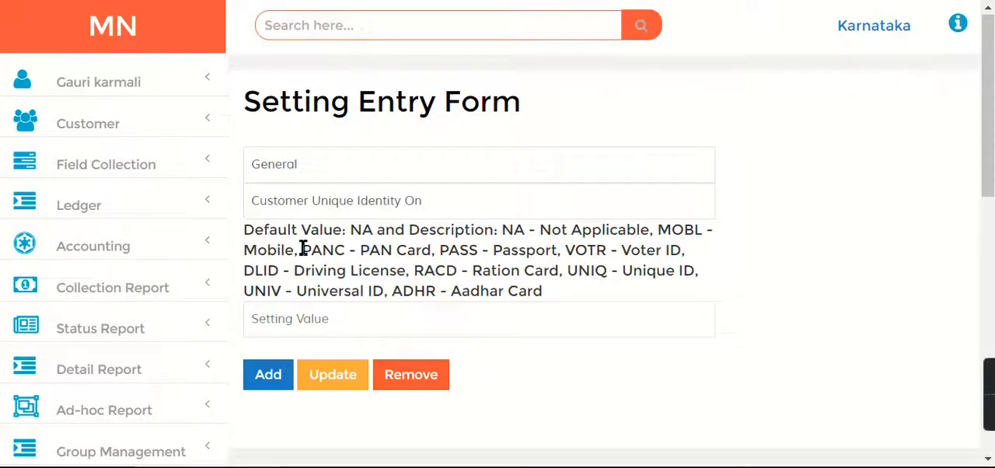
Set the customer unique identity value to ADHR, add the setting and check its entry in the customized setting list
{"action": "left_click", "coordinate": [307, 324]}
{"action": "type", "text": "ADHR"}
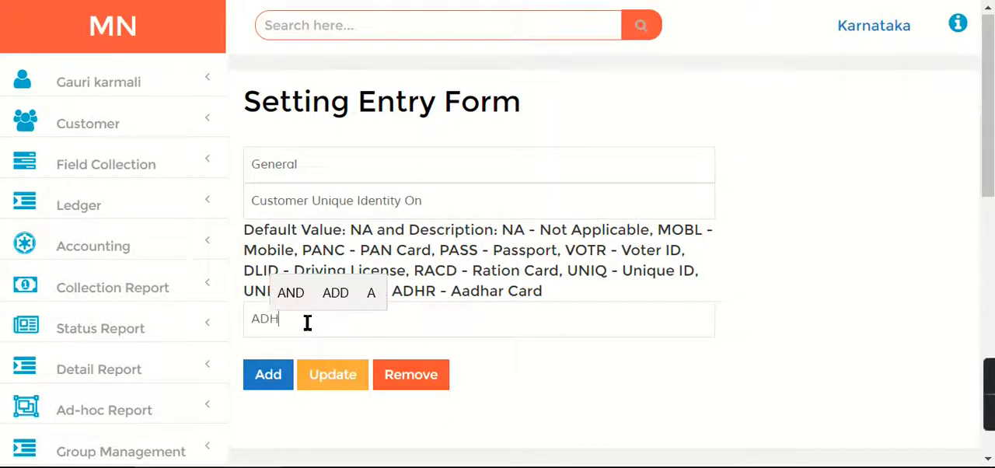
{"action": "left_click", "coordinate": [598, 363]}
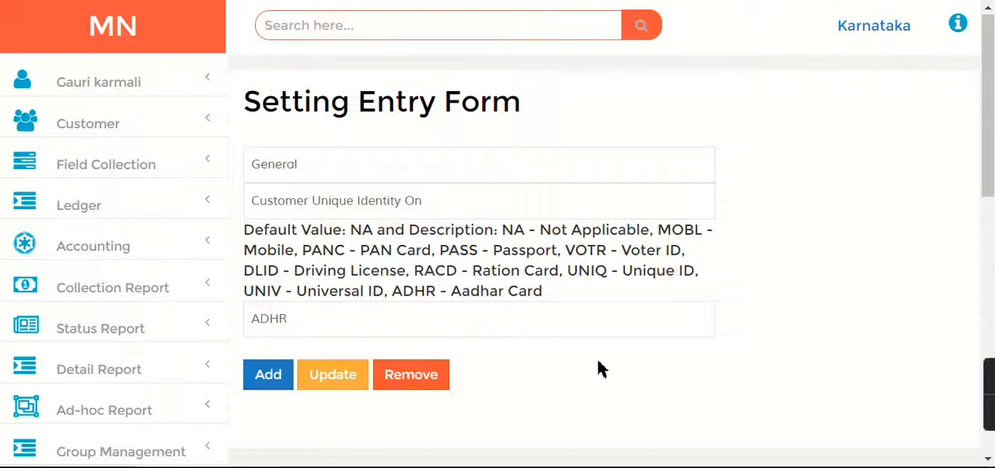
{"action": "left_click", "coordinate": [268, 376]}
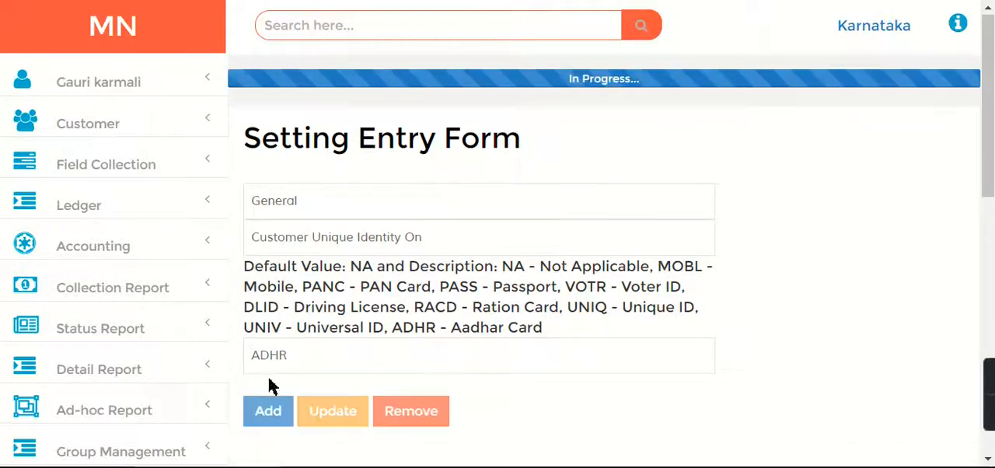
{"action": "left_click_drag", "start_coordinate": [992, 113], "coordinate": [988, 261]}
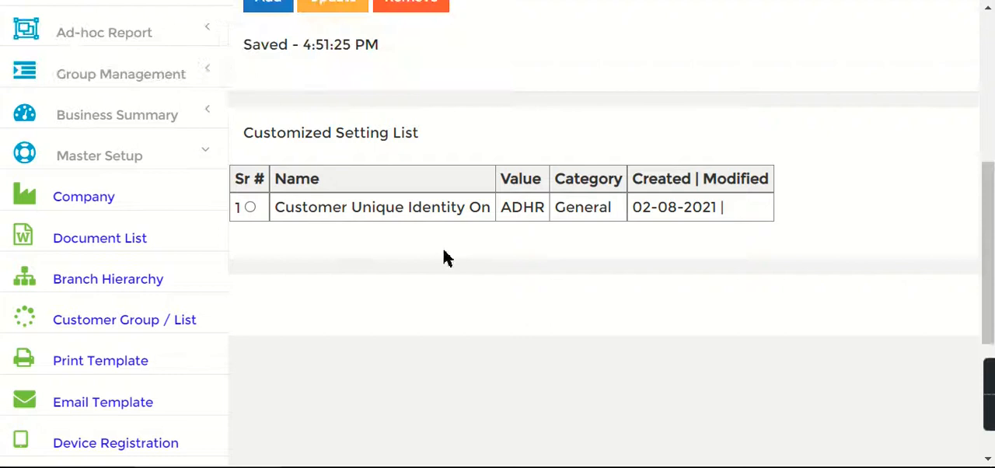
{"action": "left_click_drag", "start_coordinate": [318, 221], "coordinate": [524, 224]}
{"action": "double_click", "coordinate": [527, 208]}
Look through the available setting names of the General category
{"action": "left_click_drag", "start_coordinate": [988, 240], "coordinate": [988, 90]}
{"action": "left_click", "coordinate": [371, 172]}
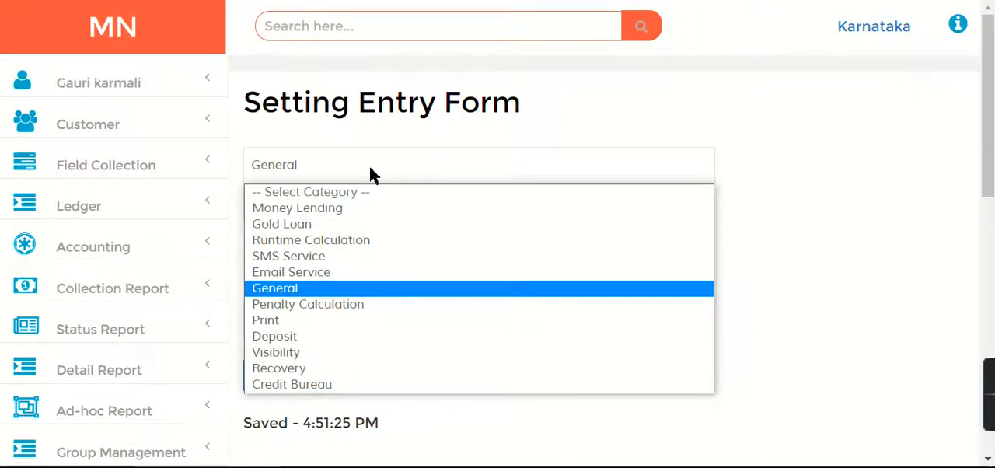
{"action": "left_click", "coordinate": [347, 285]}
{"action": "left_click", "coordinate": [344, 204]}
{"action": "scroll", "coordinate": [547, 95], "scroll_direction": "down", "scroll_amount": 1}
{"action": "left_click_drag", "start_coordinate": [699, 88], "coordinate": [735, 38]}
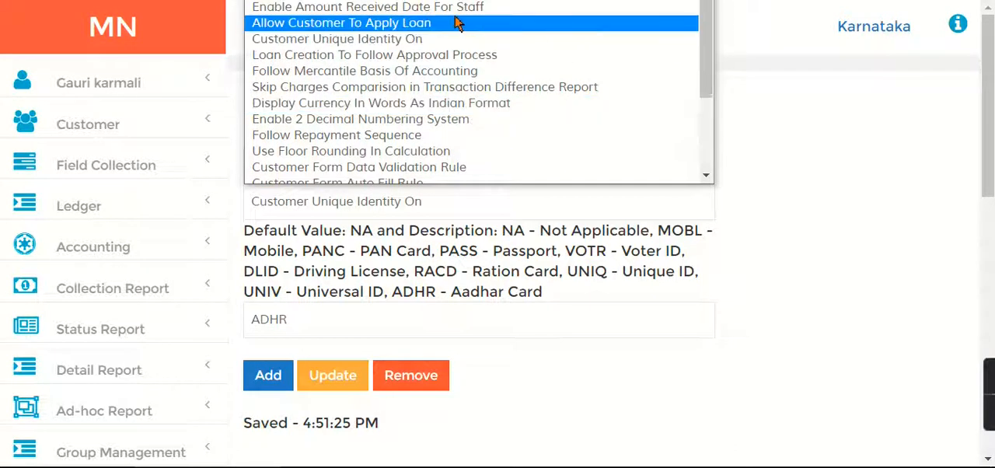
{"action": "left_click", "coordinate": [991, 151]}
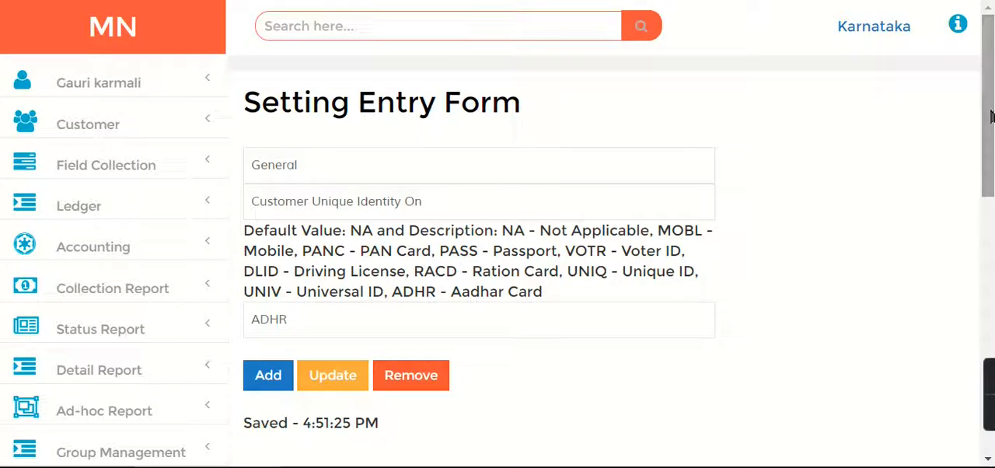
Switch the category to Money Lending and look through its setting names
{"action": "left_click", "coordinate": [315, 177]}
{"action": "left_click", "coordinate": [317, 208]}
{"action": "left_click", "coordinate": [323, 202]}
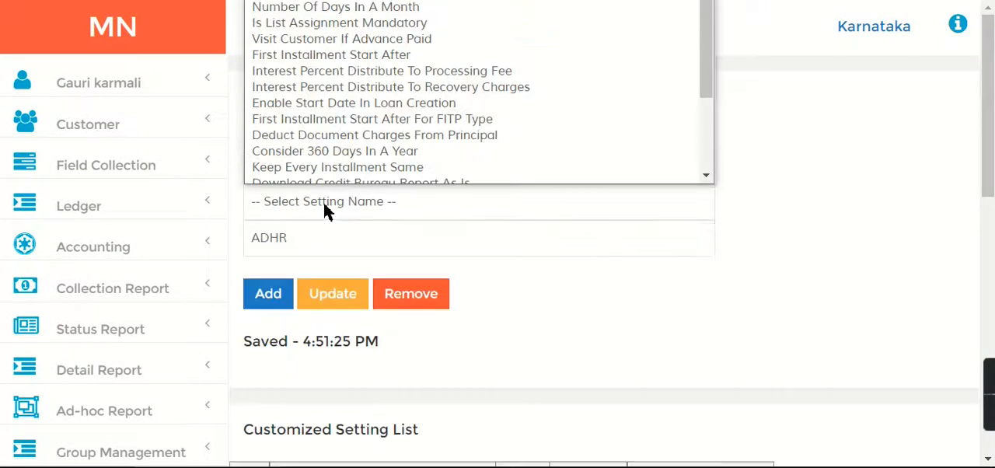
{"action": "left_click_drag", "start_coordinate": [709, 80], "coordinate": [723, 156]}
{"action": "left_click", "coordinate": [671, 366]}
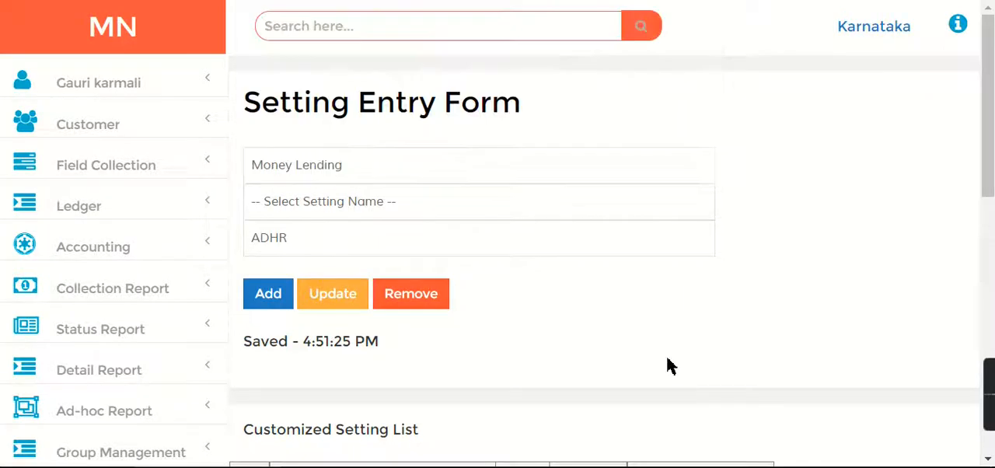
{"action": "left_click", "coordinate": [339, 204]}
{"action": "left_click", "coordinate": [342, 193]}
Set the category to General and choose the setting Make Documents Mandatory For Account Creation
{"action": "left_click", "coordinate": [304, 173]}
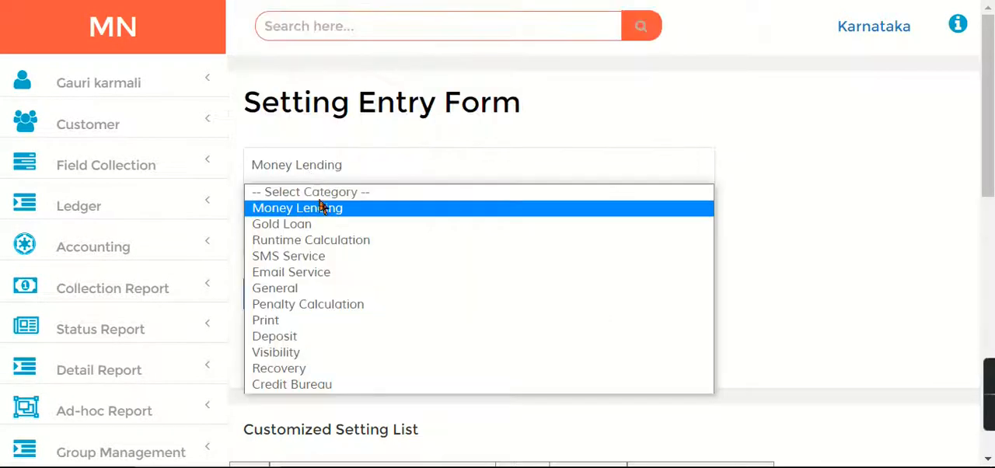
{"action": "left_click", "coordinate": [307, 289]}
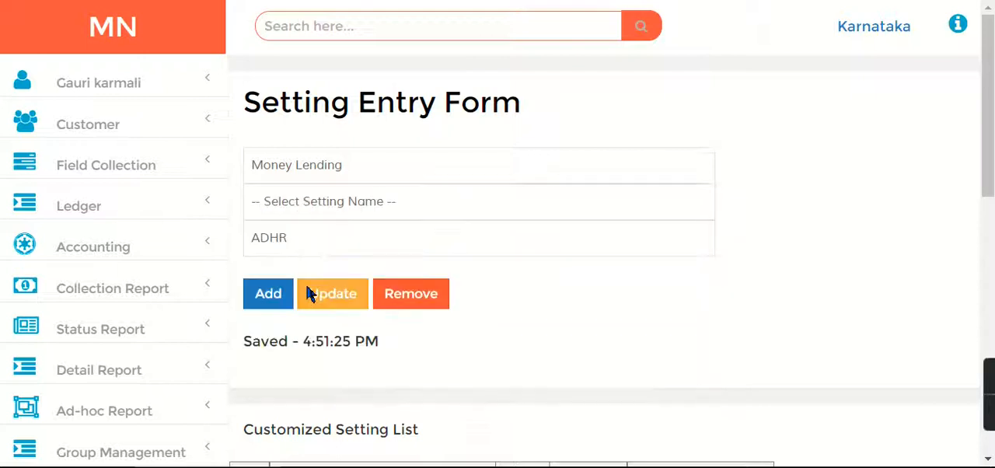
{"action": "left_click", "coordinate": [341, 204]}
{"action": "scroll", "coordinate": [677, 40], "scroll_direction": "down", "scroll_amount": 1}
{"action": "left_click_drag", "start_coordinate": [703, 83], "coordinate": [710, 148]}
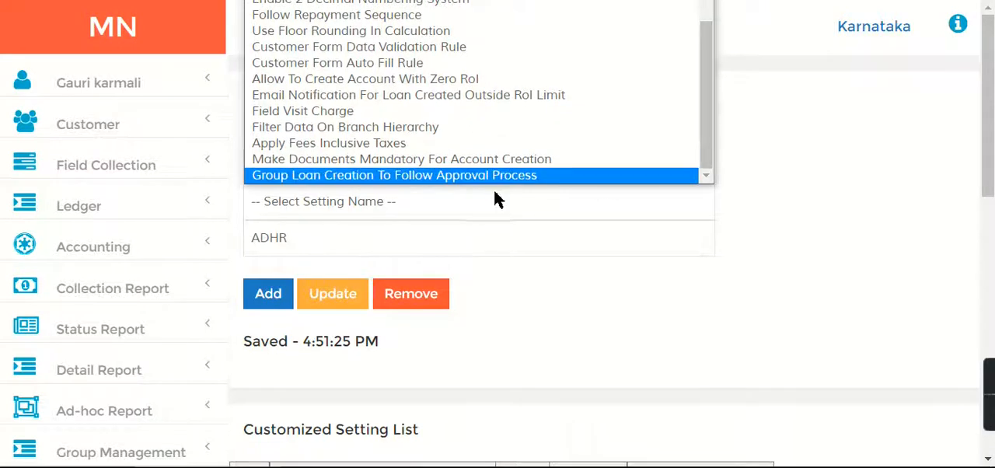
{"action": "left_click", "coordinate": [293, 163]}
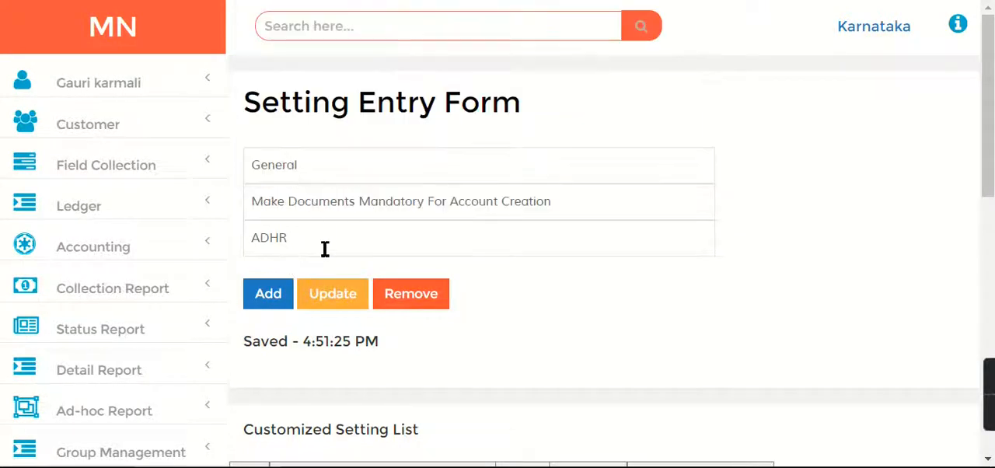
Set the mandatory documents setting's value to Yes and add it to the customized settings
{"action": "left_click_drag", "start_coordinate": [259, 243], "coordinate": [251, 243]}
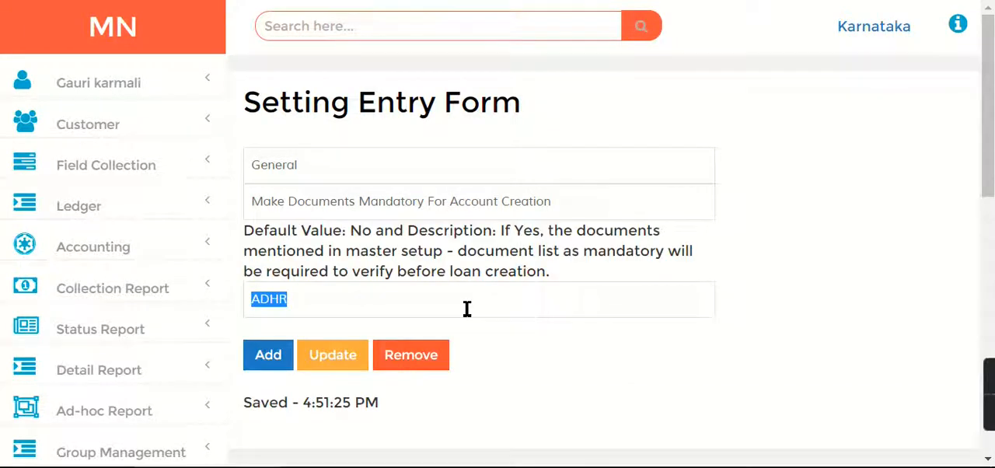
{"action": "type", "text": "Yes"}
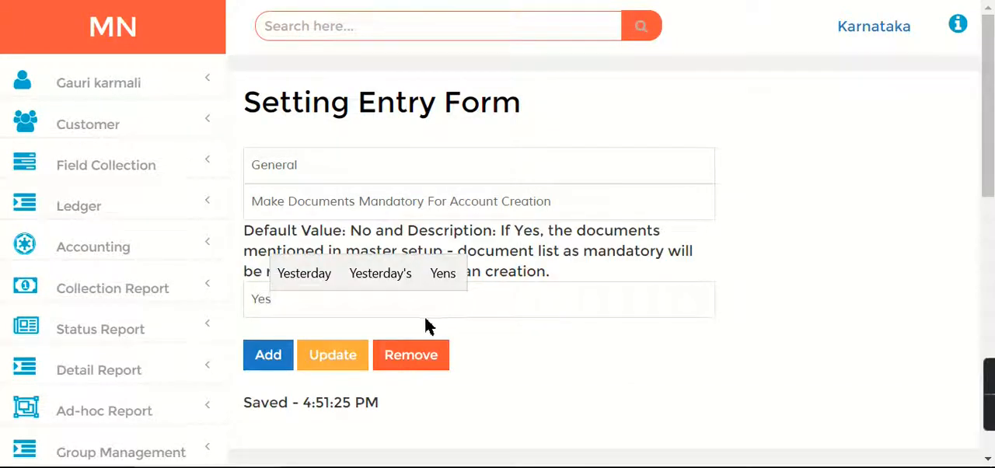
{"action": "left_click", "coordinate": [611, 346]}
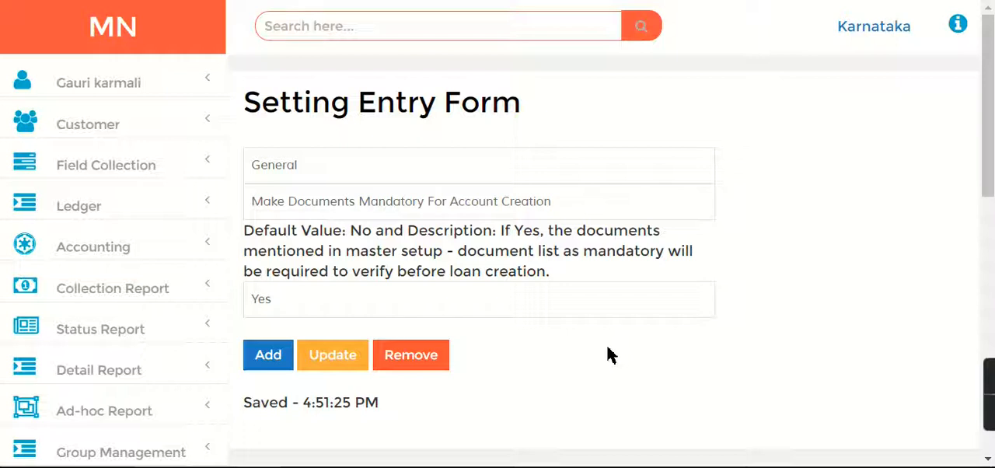
{"action": "left_click", "coordinate": [269, 357]}
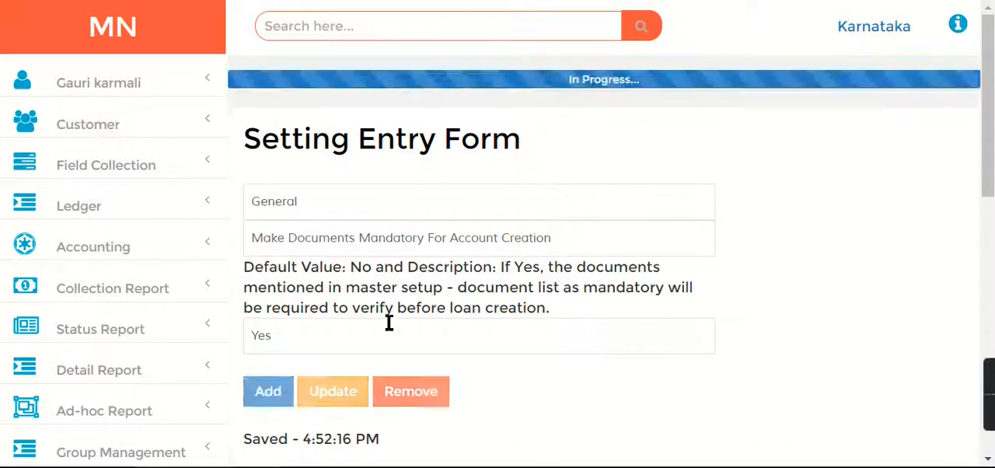
Choose the General setting Customer Form Data Validation Rule in the setting entry form
{"action": "left_click", "coordinate": [328, 170]}
{"action": "left_click", "coordinate": [342, 179]}
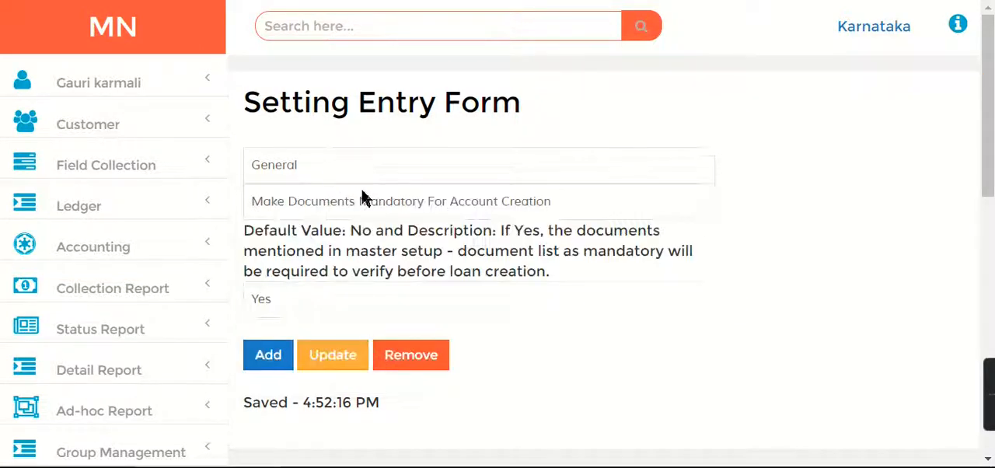
{"action": "left_click", "coordinate": [371, 201]}
{"action": "mouse_move", "coordinate": [706, 138]}
{"action": "left_mouse_down"}
{"action": "mouse_move", "coordinate": [710, 148]}
{"action": "mouse_move", "coordinate": [716, 129]}
{"action": "left_mouse_up"}
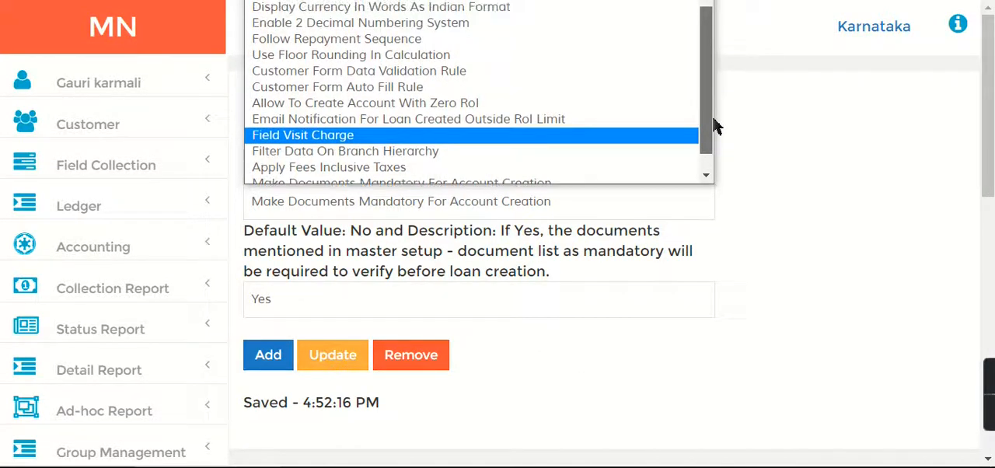
{"action": "left_click", "coordinate": [437, 75]}
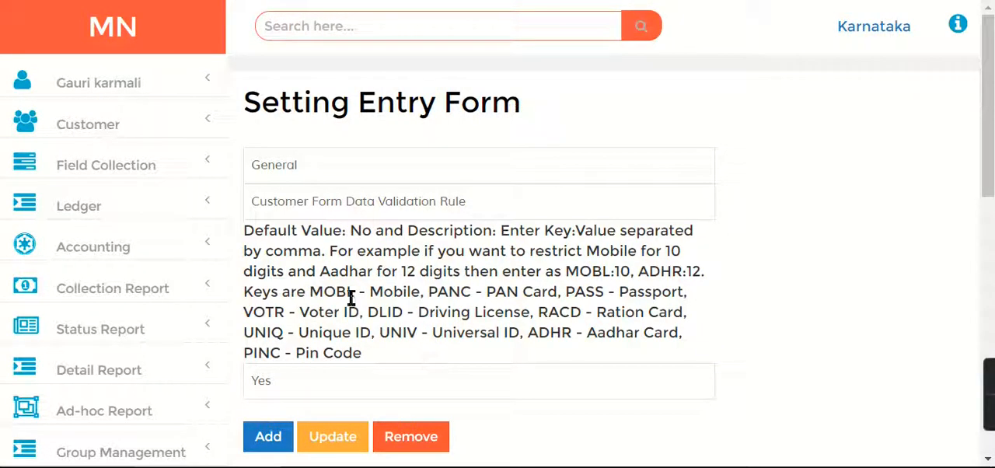
Replace the validation rule's value with the Aadhar length rule ADHR:12, copied from the example in the setting's description
{"action": "left_click_drag", "start_coordinate": [330, 272], "coordinate": [413, 281]}
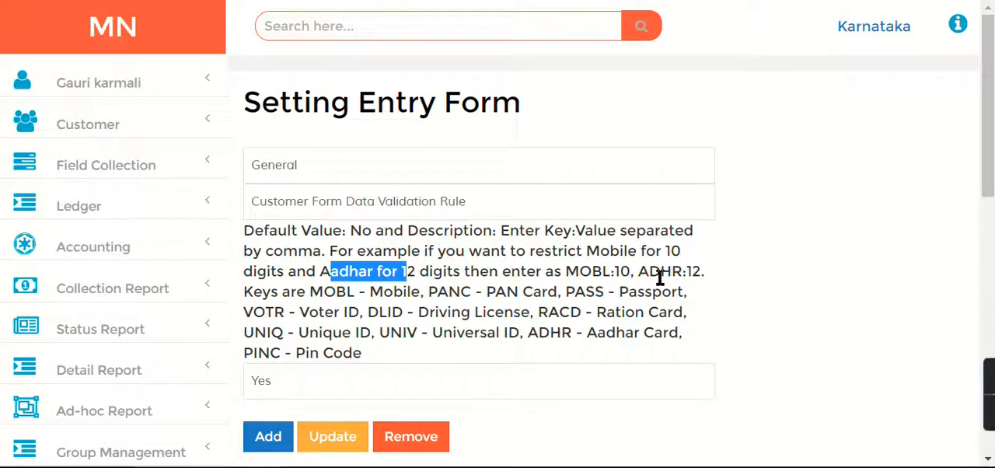
{"action": "left_click_drag", "start_coordinate": [639, 272], "coordinate": [700, 273]}
{"action": "key", "text": "ctrl+c"}
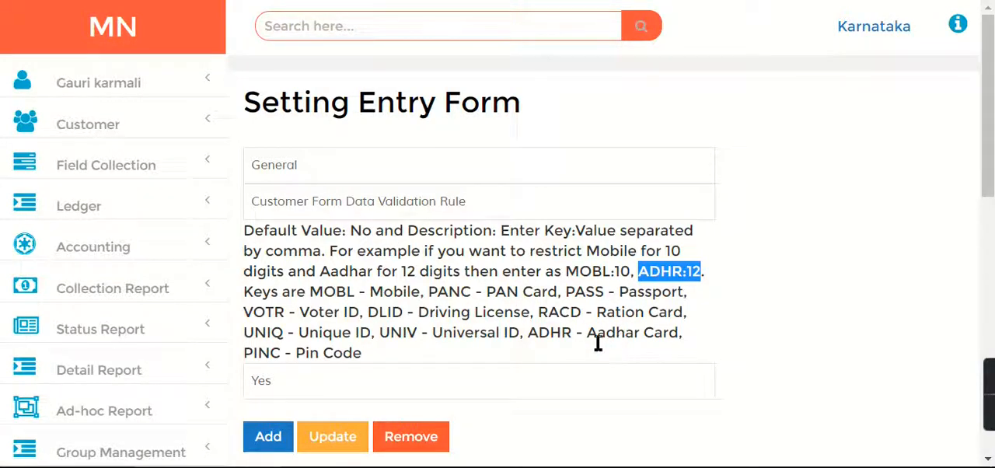
{"action": "left_click_drag", "start_coordinate": [317, 395], "coordinate": [233, 384]}
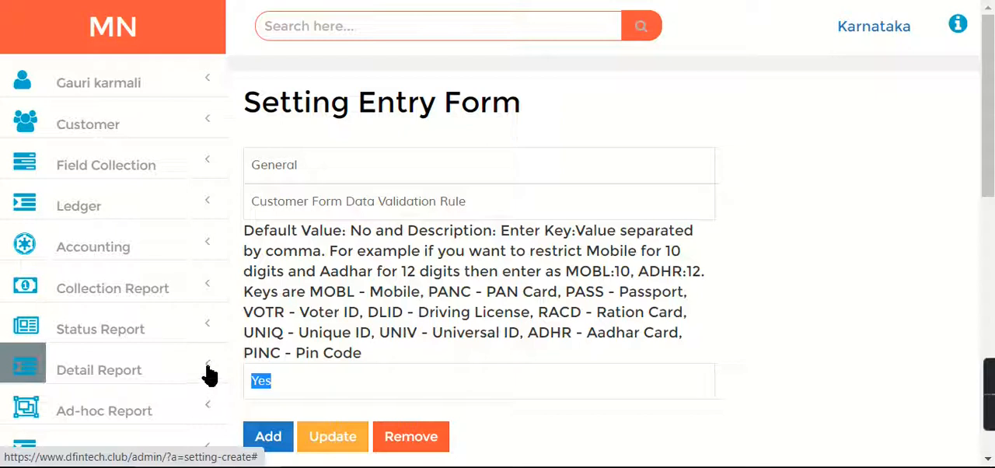
{"action": "key", "text": "ctrl+v"}
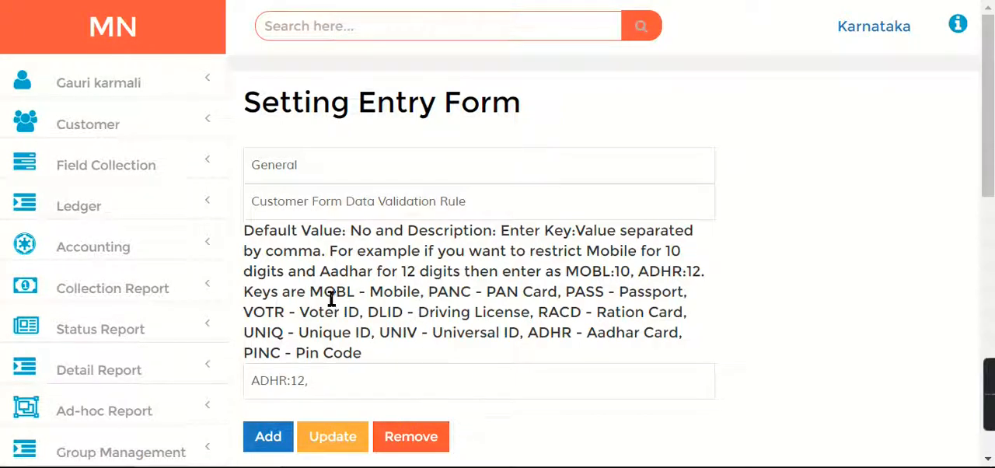
Append the mobile length rule MOBL:10 to the validation rule's value and add the setting to the customized settings
{"action": "left_click_drag", "start_coordinate": [311, 292], "coordinate": [354, 293]}
{"action": "key", "text": "ctrl+c"}
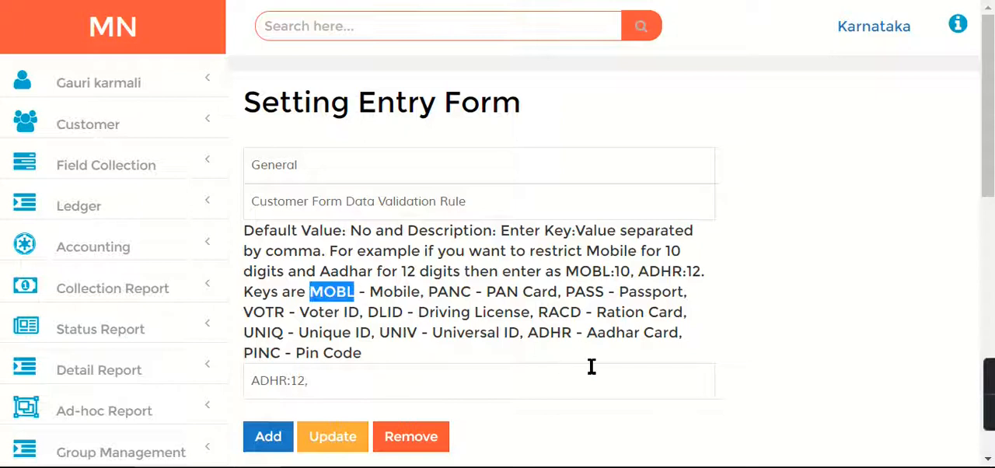
{"action": "left_click", "coordinate": [392, 385]}
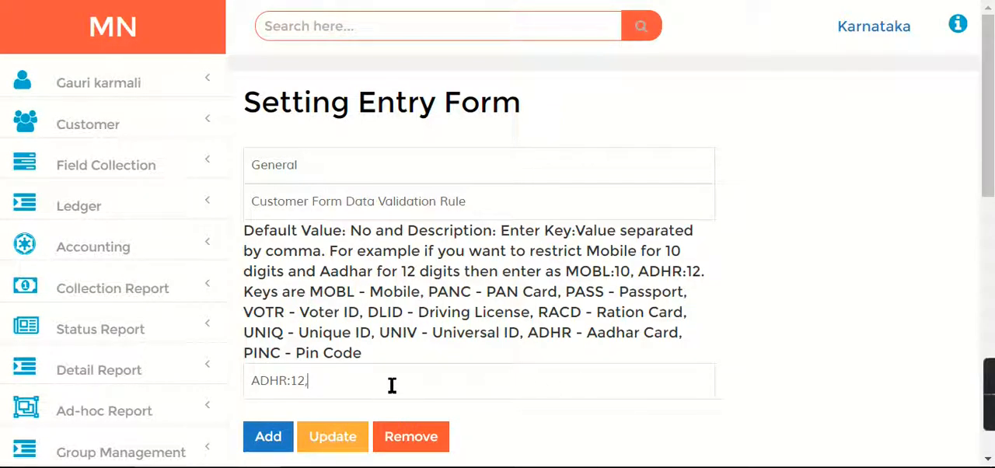
{"action": "key", "text": "ctrl+v"}
{"action": "type", "text": ":10"}
{"action": "left_click", "coordinate": [276, 438]}
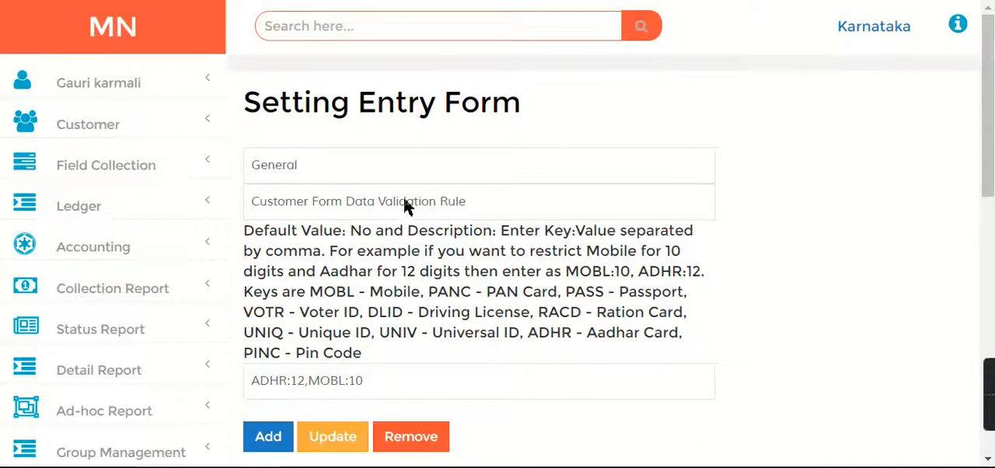
Select the setting Customer Form Auto Fill Rule and examine the city and pin code example in its description
{"action": "left_click", "coordinate": [370, 200]}
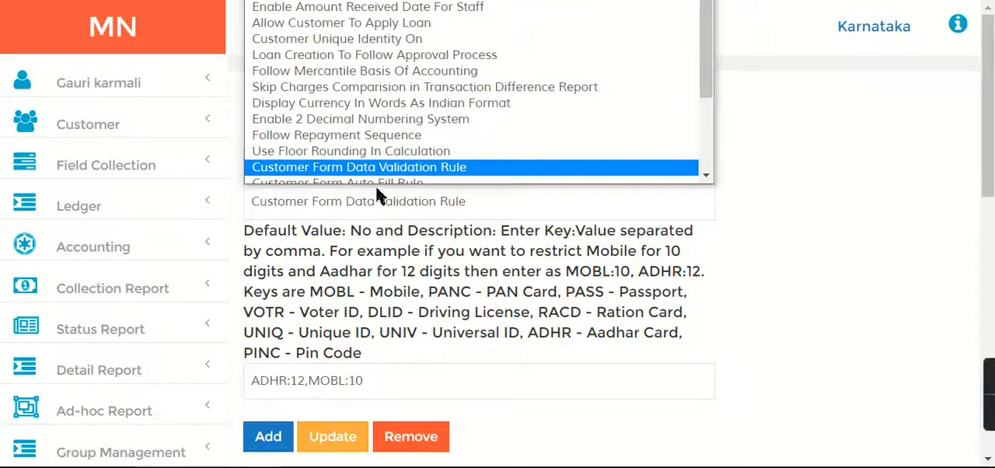
{"action": "scroll", "coordinate": [374, 187], "scroll_direction": "down", "scroll_amount": 1}
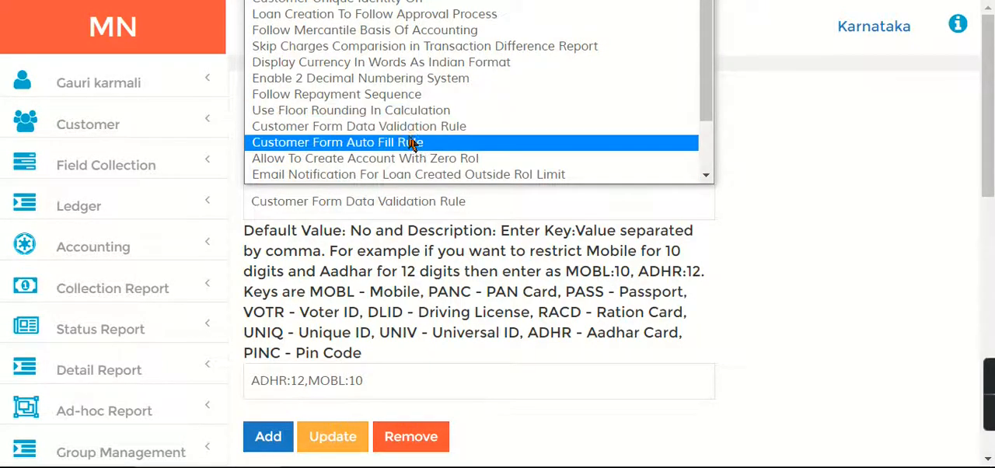
{"action": "left_click", "coordinate": [391, 143]}
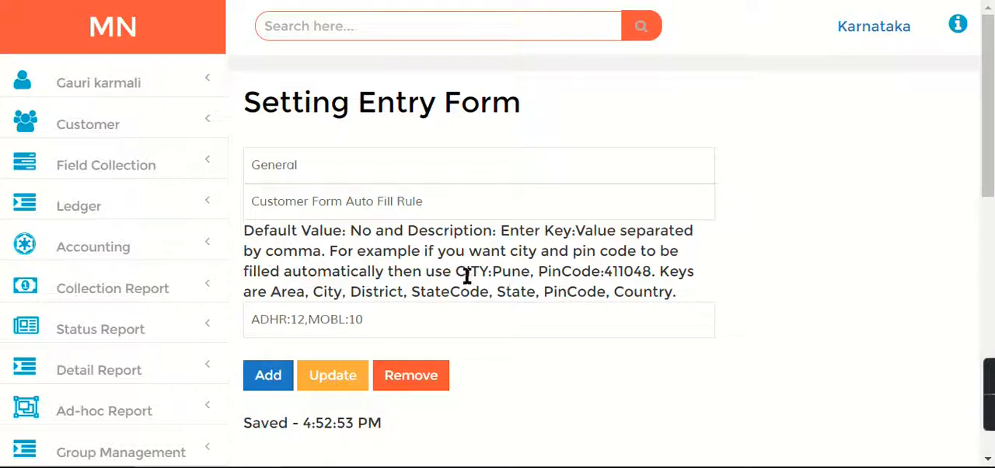
{"action": "left_click_drag", "start_coordinate": [453, 272], "coordinate": [657, 277]}
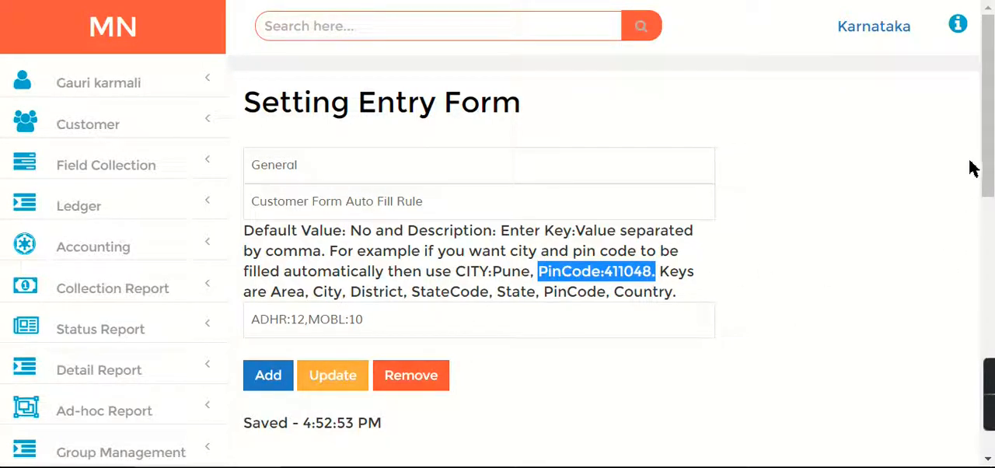
Leave the settings and open the list of all customers
{"action": "left_click", "coordinate": [124, 48]}
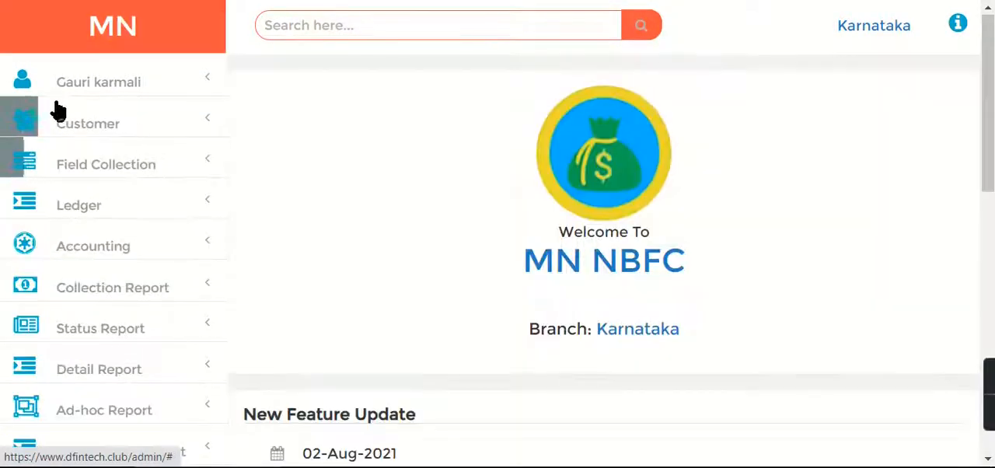
{"action": "left_click", "coordinate": [80, 128]}
{"action": "left_click", "coordinate": [80, 169]}
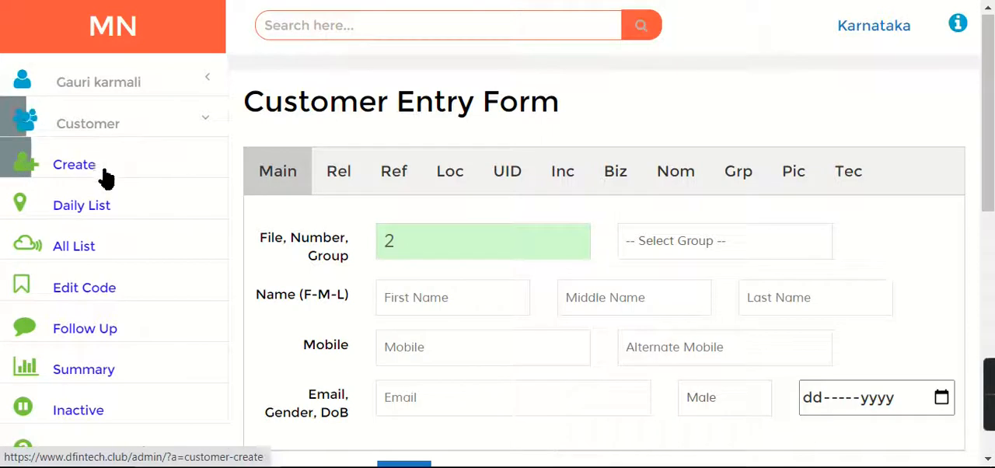
{"action": "left_click", "coordinate": [70, 252]}
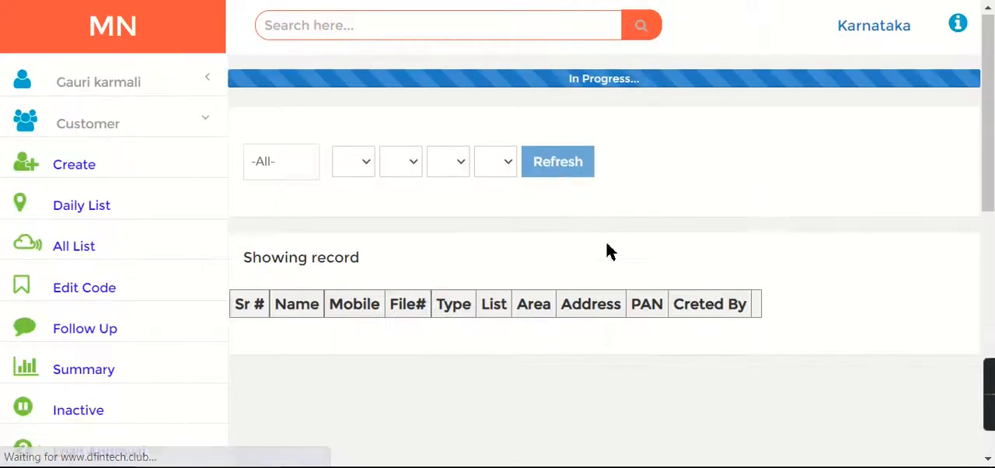
{"action": "left_click", "coordinate": [559, 132]}
{"action": "left_click_drag", "start_coordinate": [992, 150], "coordinate": [988, 185]}
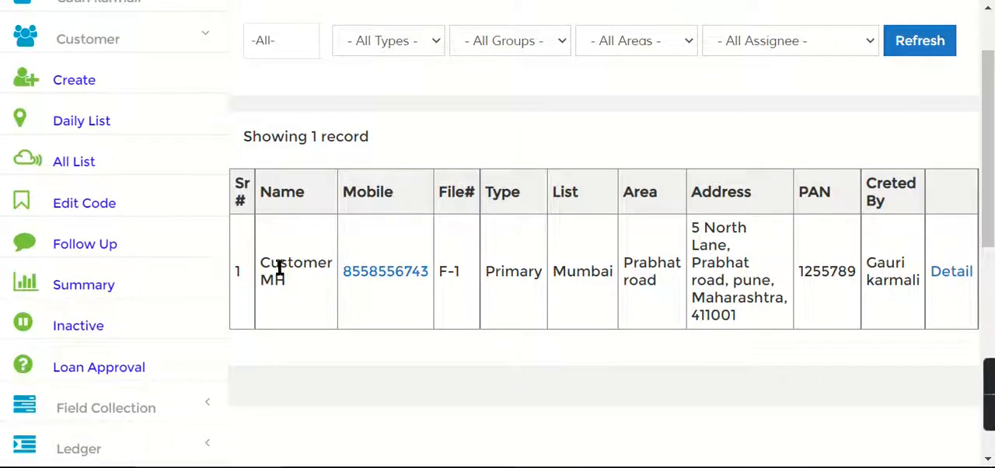
View the detail of the Mumbai customer with file F-1, check the Aadhar number, and close the detail
{"action": "left_click_drag", "start_coordinate": [266, 263], "coordinate": [289, 284]}
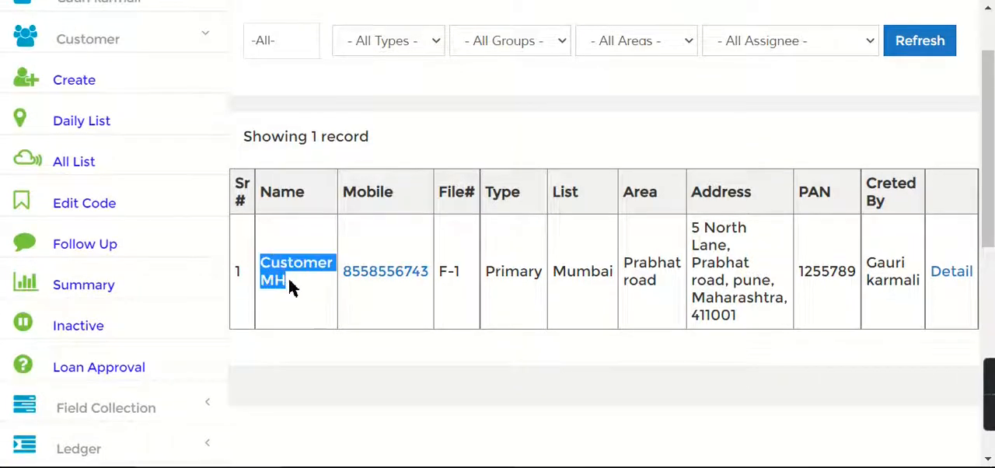
{"action": "left_click", "coordinate": [956, 283]}
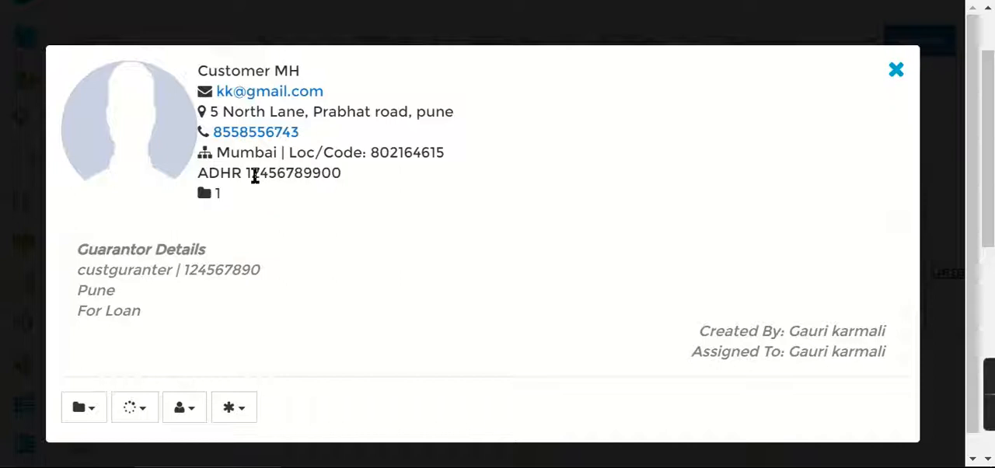
{"action": "left_click_drag", "start_coordinate": [252, 176], "coordinate": [344, 178]}
{"action": "left_click_drag", "start_coordinate": [249, 174], "coordinate": [345, 182]}
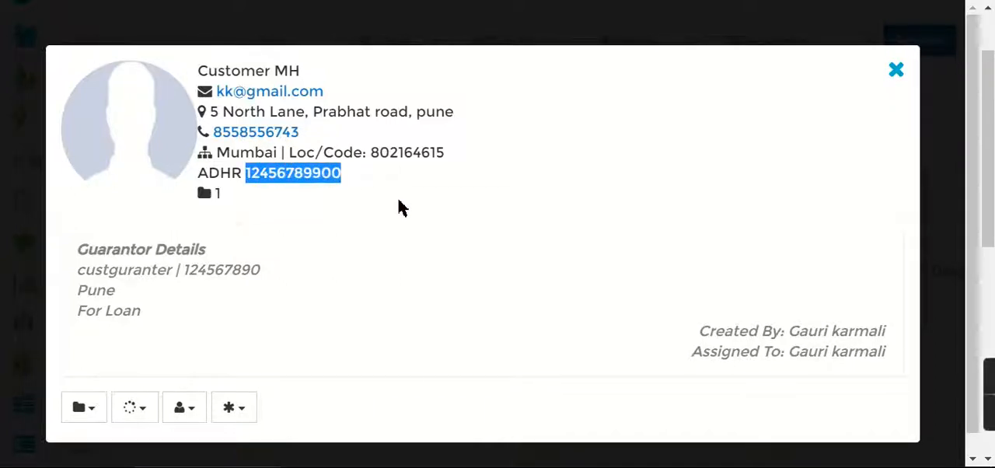
{"action": "left_click", "coordinate": [896, 70]}
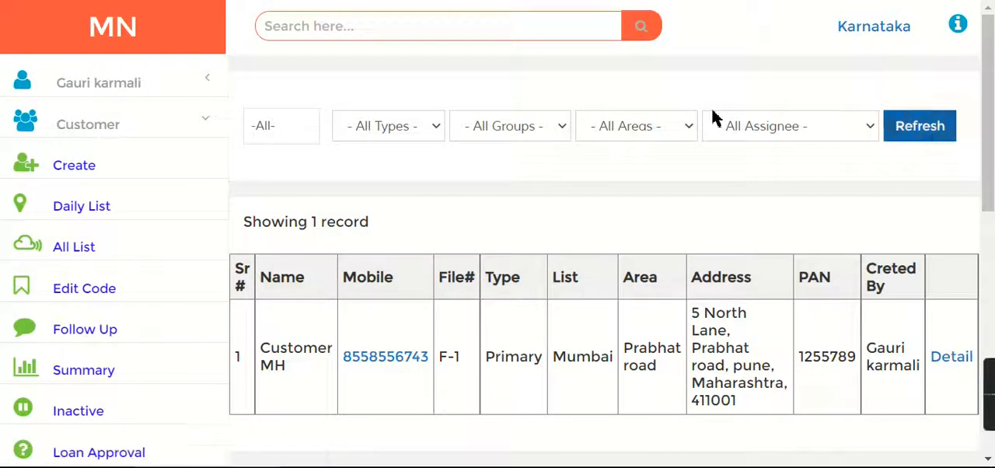
Start a new customer entry with the group Banglore and the first name Customer KA
{"action": "left_click", "coordinate": [58, 165]}
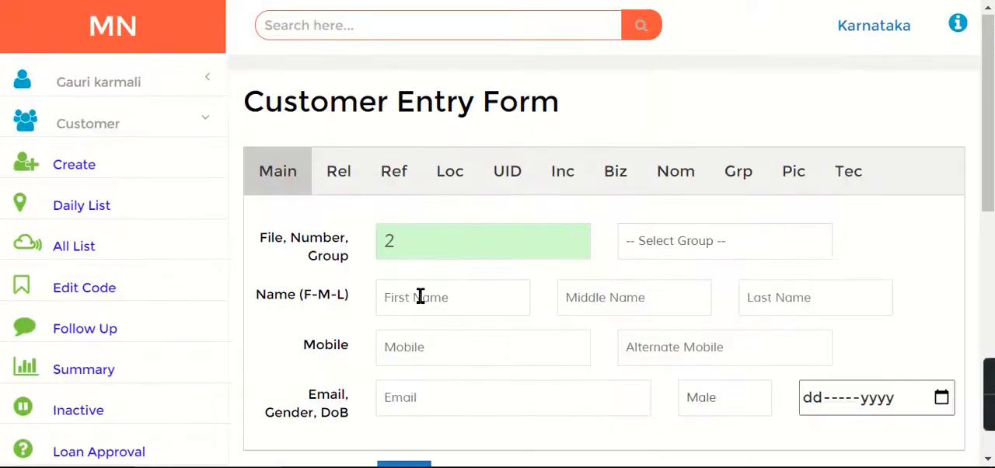
{"action": "left_click", "coordinate": [765, 248]}
{"action": "left_click", "coordinate": [712, 331]}
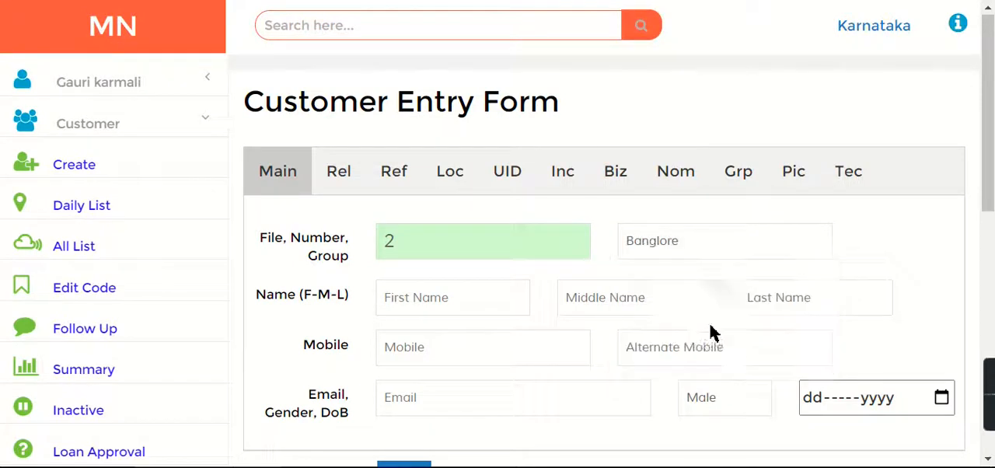
{"action": "left_click", "coordinate": [432, 303]}
{"action": "type", "text": "Customer KA"}
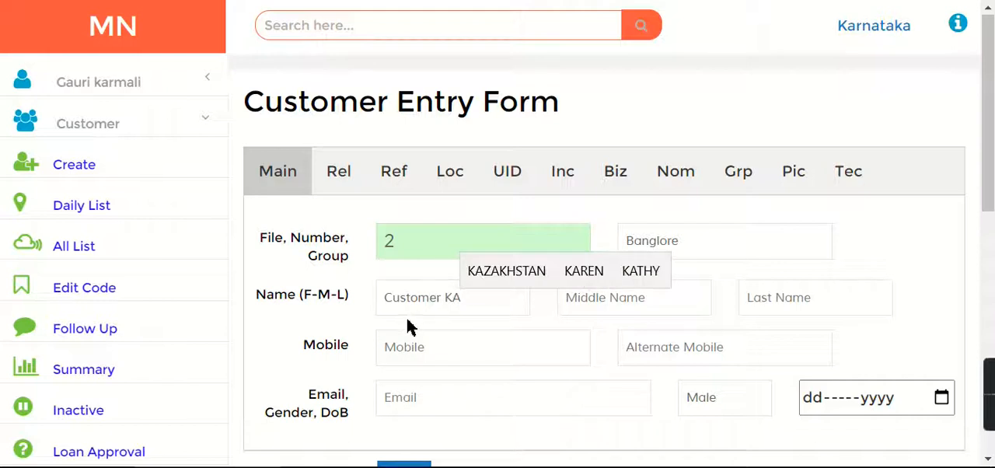
Fill in the customer's Aadhar card number with the longer previously used entry and try to save the record
{"action": "left_click", "coordinate": [611, 162]}
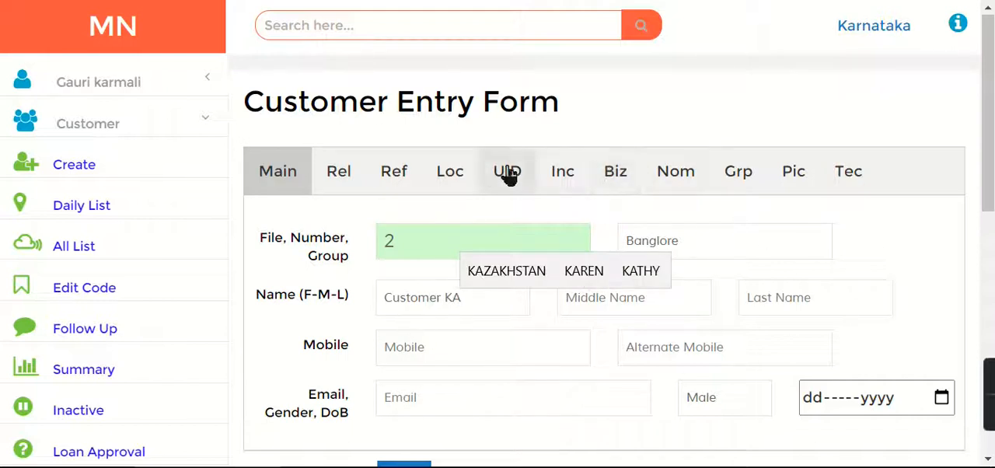
{"action": "left_click", "coordinate": [562, 171]}
{"action": "left_click", "coordinate": [707, 410]}
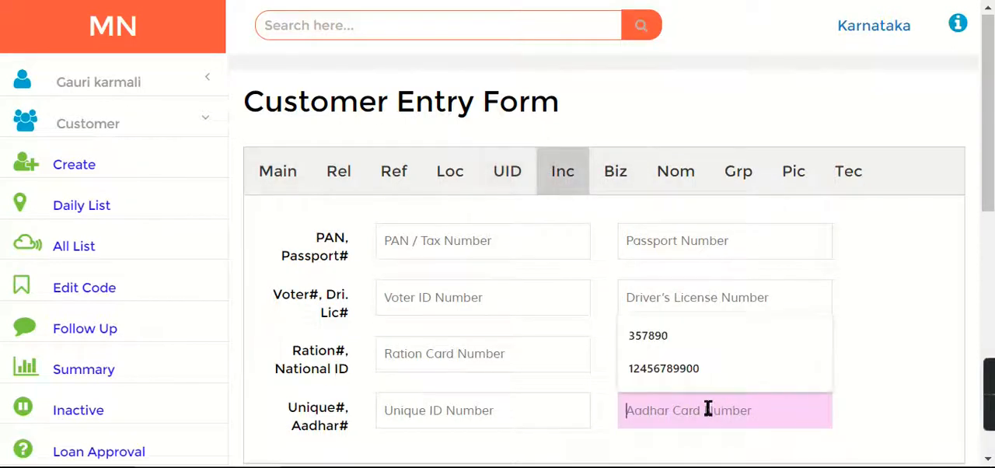
{"action": "key", "text": "Down"}
{"action": "key", "text": "Down"}
{"action": "key", "text": "Return"}
{"action": "scroll", "coordinate": [931, 247], "scroll_direction": "down", "scroll_amount": 3}
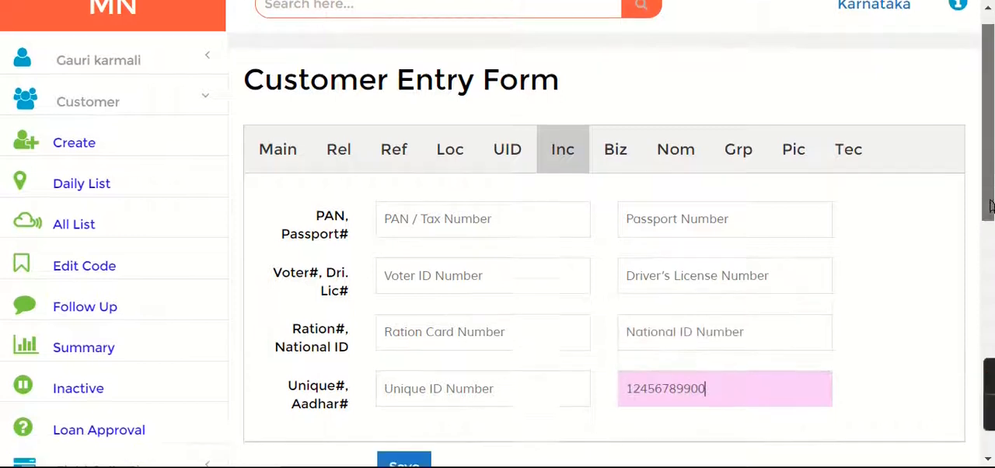
{"action": "left_click", "coordinate": [416, 325]}
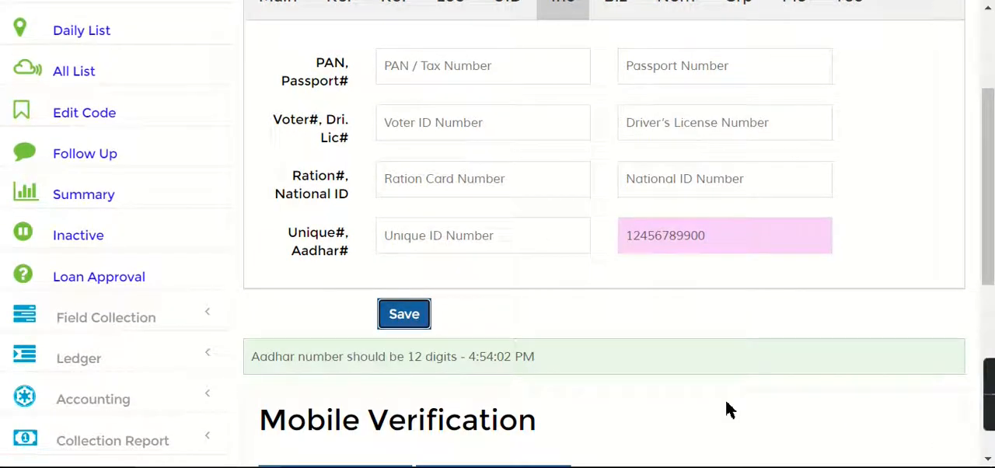
Complete the customer's Aadhar card number to 12 digits and save the record
{"action": "left_click_drag", "start_coordinate": [252, 358], "coordinate": [564, 375]}
{"action": "left_click", "coordinate": [783, 245]}
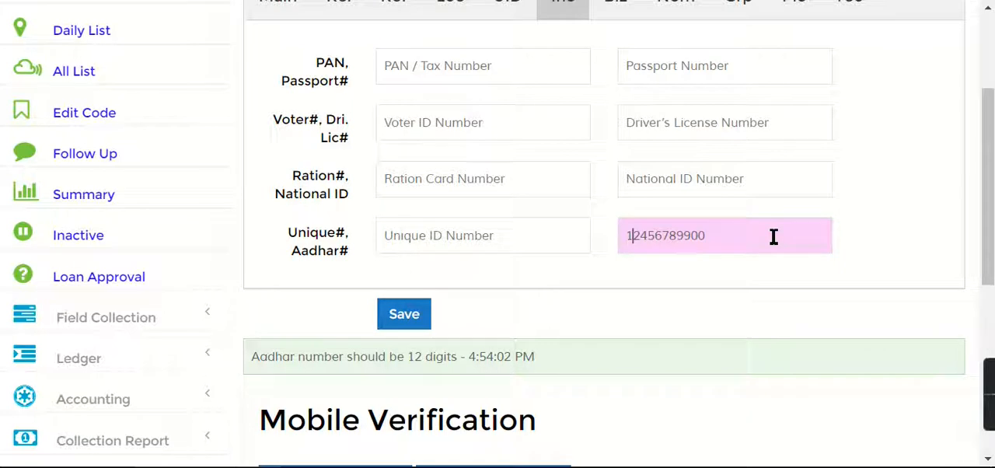
{"action": "left_click", "coordinate": [395, 317]}
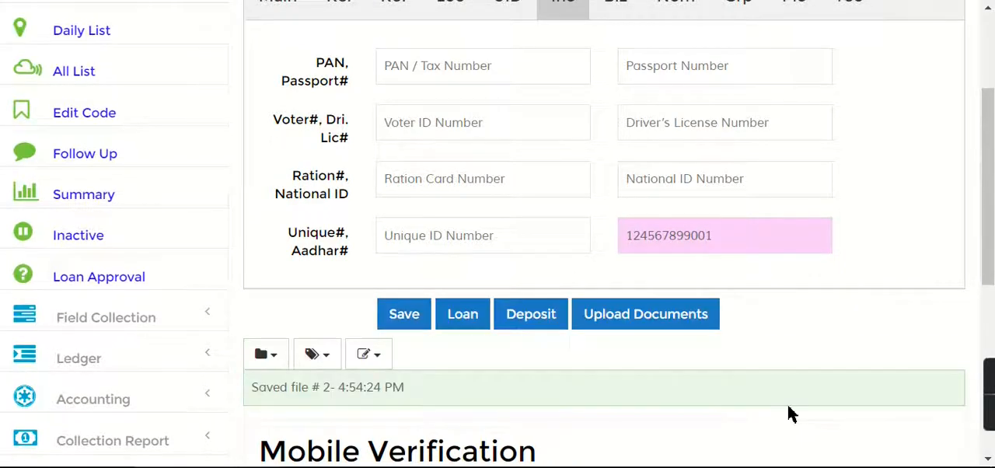
{"action": "left_click_drag", "start_coordinate": [715, 235], "coordinate": [577, 233]}
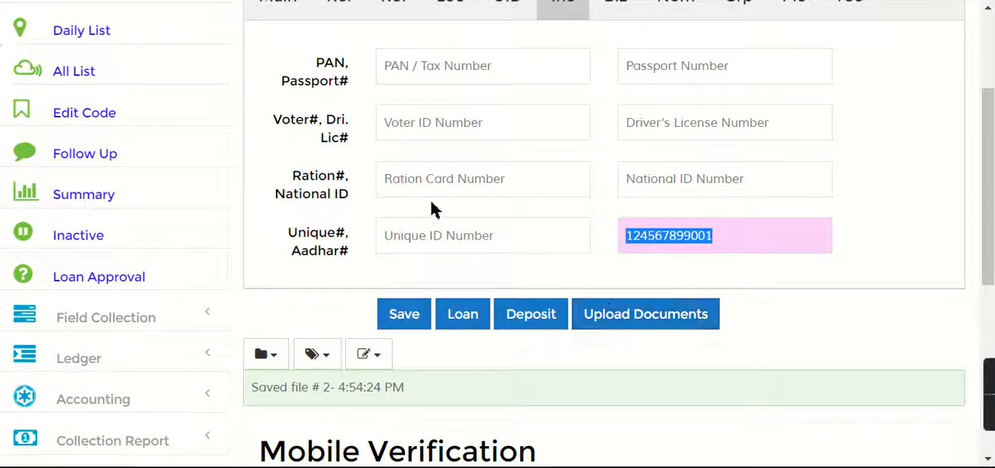
Start a new customer entry with the first name Customer MH1
{"action": "scroll", "coordinate": [991, 206], "scroll_direction": "up", "scroll_amount": 3}
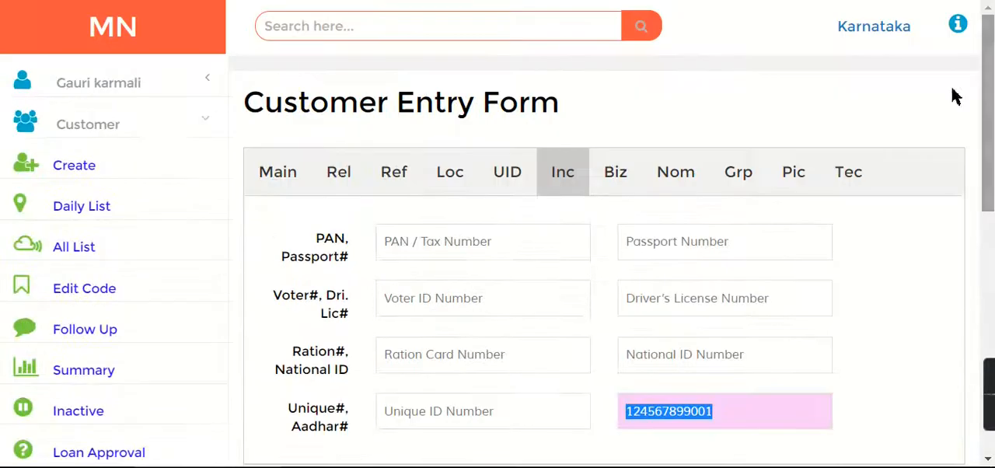
{"action": "left_click", "coordinate": [69, 167]}
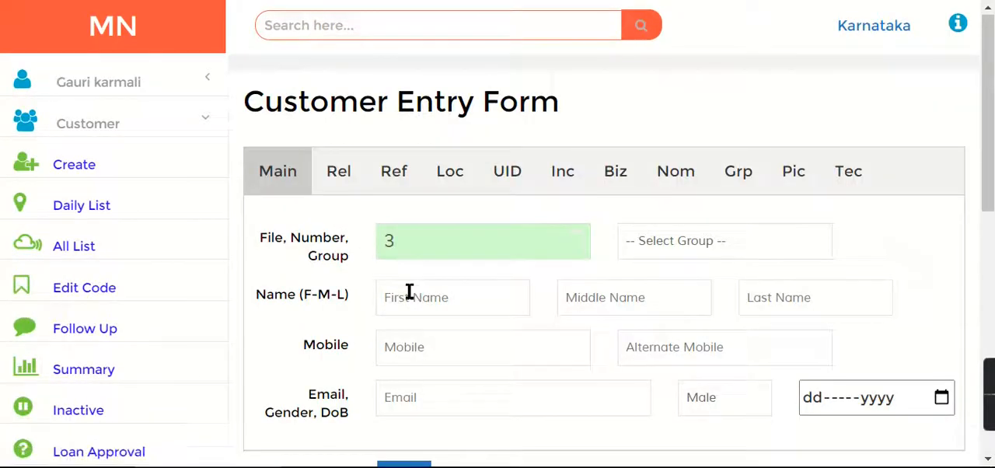
{"action": "left_click", "coordinate": [409, 294]}
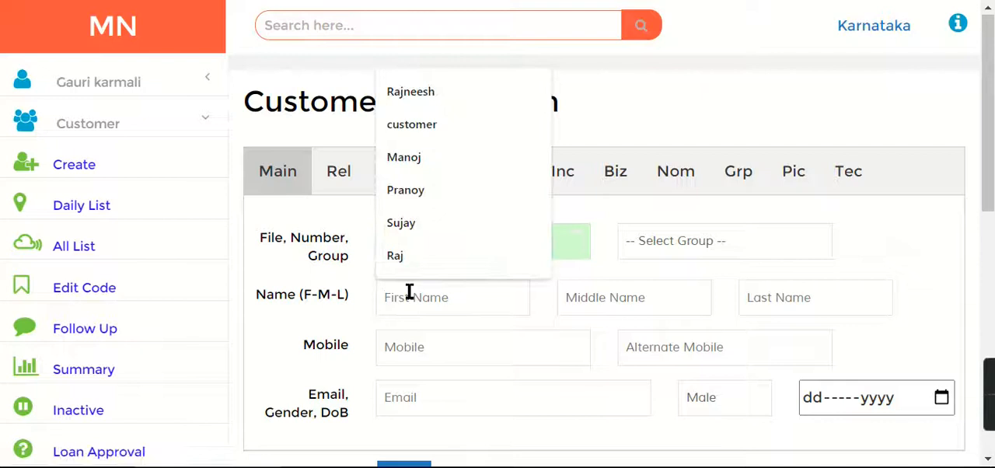
{"action": "type", "text": "Customer MH1"}
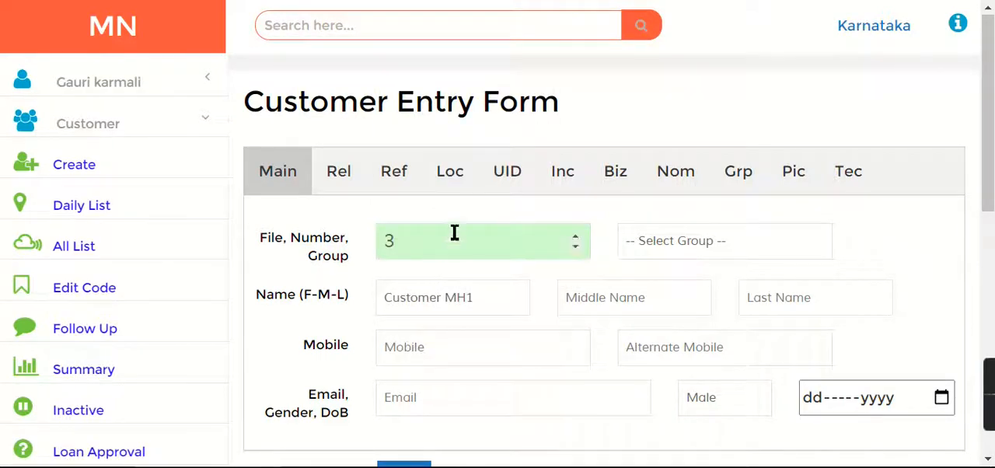
Fill in the customer's Aadhar card number with the 12-digit number already used for the previous customer and try to save the record
{"action": "left_click", "coordinate": [562, 172]}
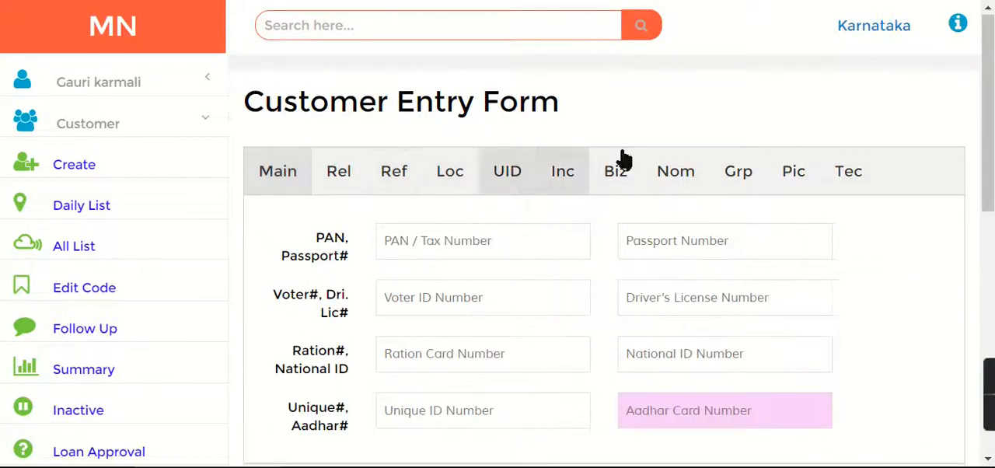
{"action": "scroll", "coordinate": [935, 181], "scroll_direction": "down", "scroll_amount": 1}
{"action": "left_click", "coordinate": [695, 334]}
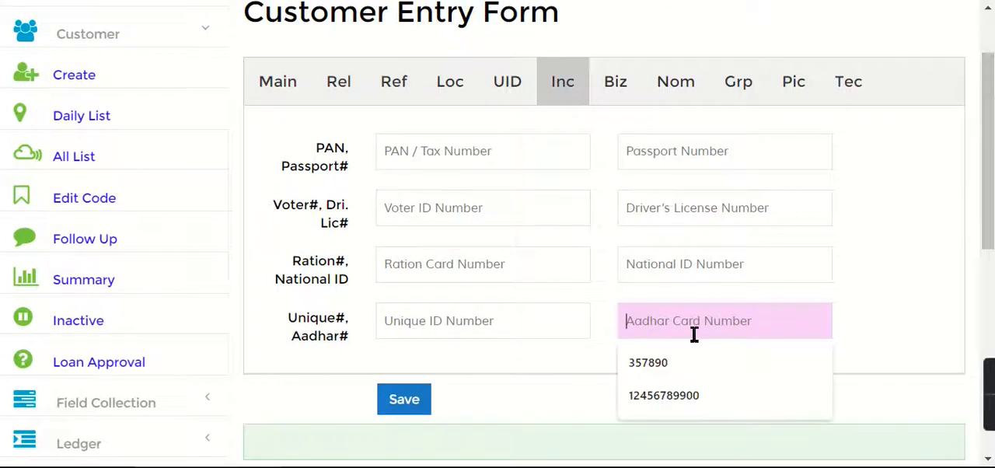
{"action": "left_click", "coordinate": [664, 395]}
{"action": "left_click", "coordinate": [393, 408]}
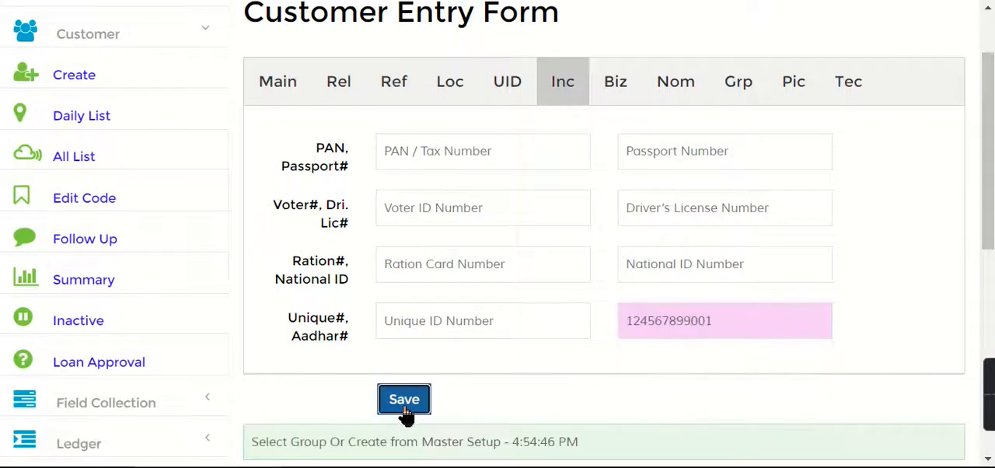
Assign the new customer to the Mumbai group, try to save the record again, and read the validation message
{"action": "left_click", "coordinate": [277, 81]}
{"action": "left_click", "coordinate": [746, 151]}
{"action": "left_click", "coordinate": [668, 196]}
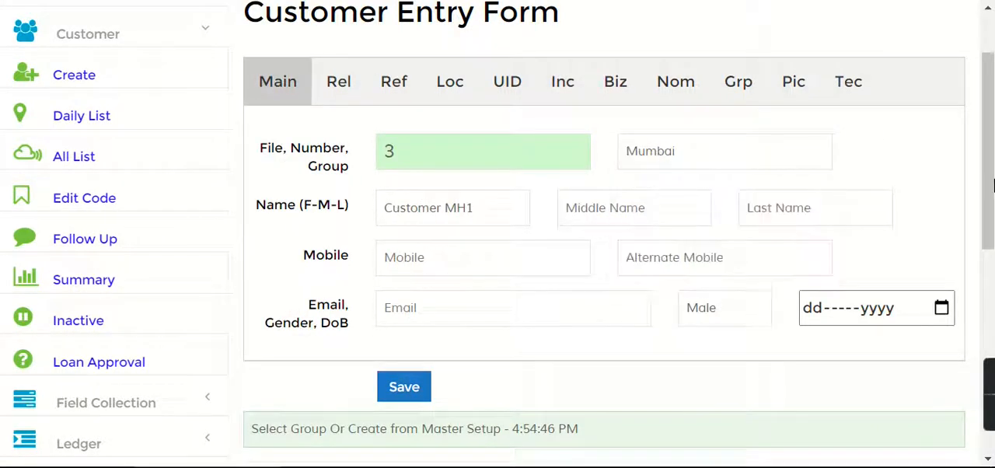
{"action": "scroll", "coordinate": [467, 306], "scroll_direction": "down", "scroll_amount": 3}
{"action": "left_click", "coordinate": [386, 273]}
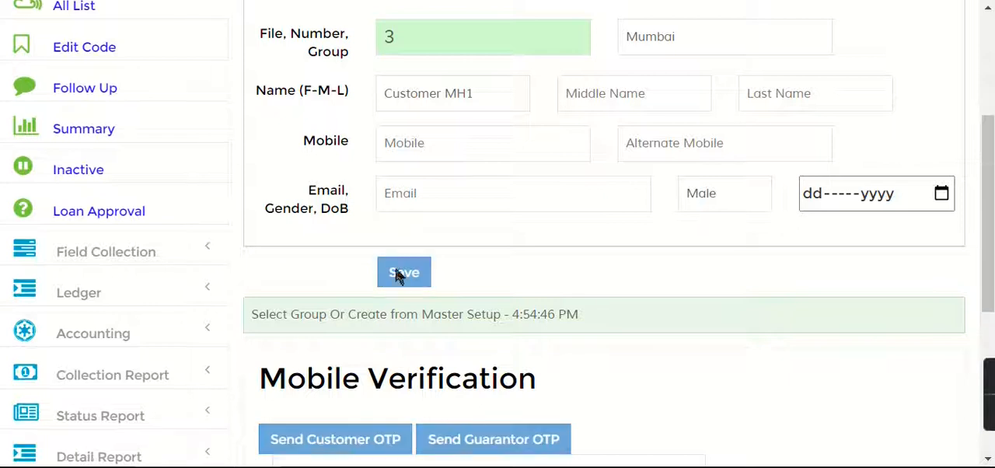
{"action": "left_click_drag", "start_coordinate": [250, 314], "coordinate": [486, 323]}
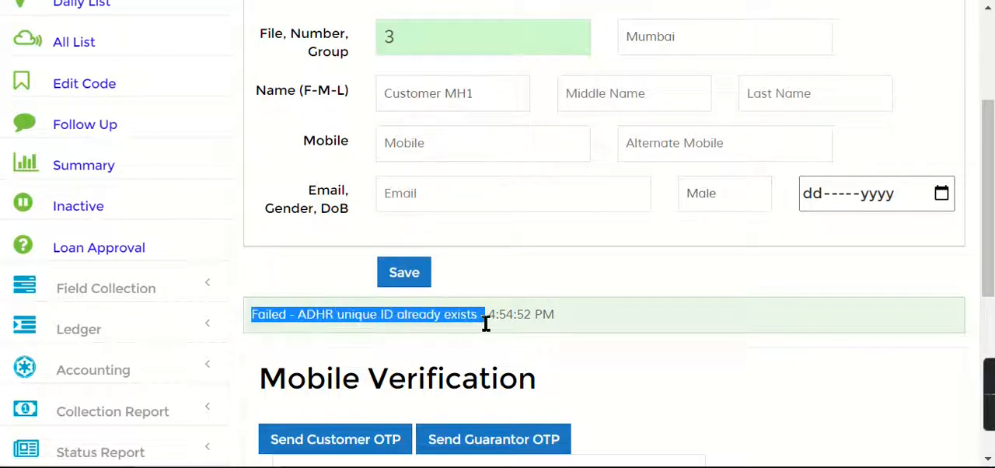
Enter a mobile number of more than 10 digits for the new customer, try to save, and read the validation message
{"action": "scroll", "coordinate": [496, 320], "scroll_direction": "up", "scroll_amount": 3}
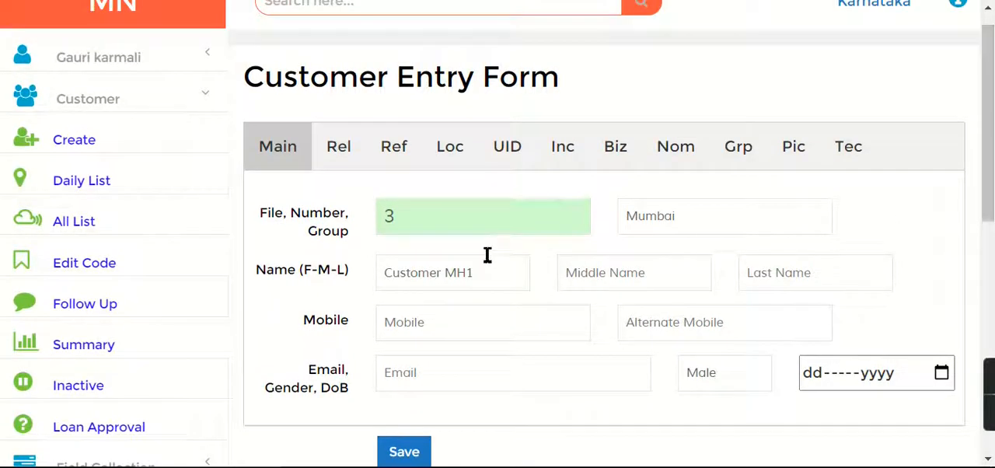
{"action": "left_click", "coordinate": [499, 159]}
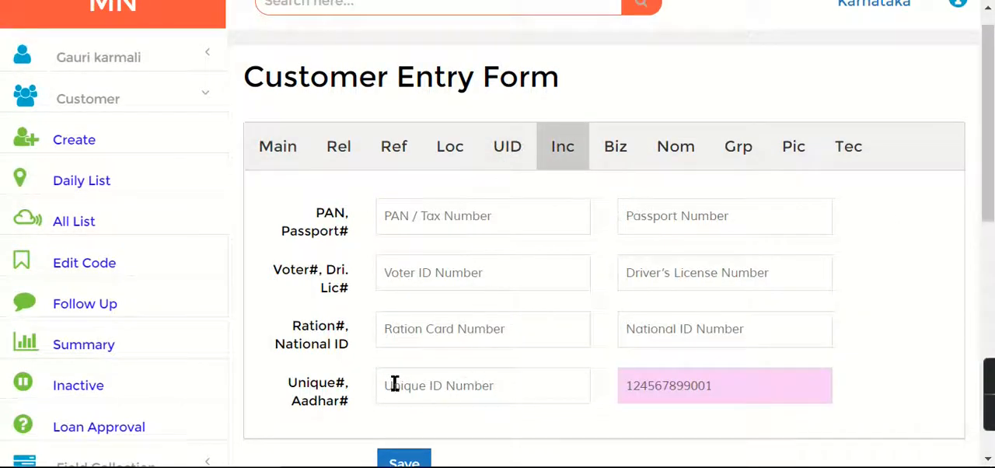
{"action": "left_click", "coordinate": [280, 152]}
{"action": "left_click", "coordinate": [488, 324]}
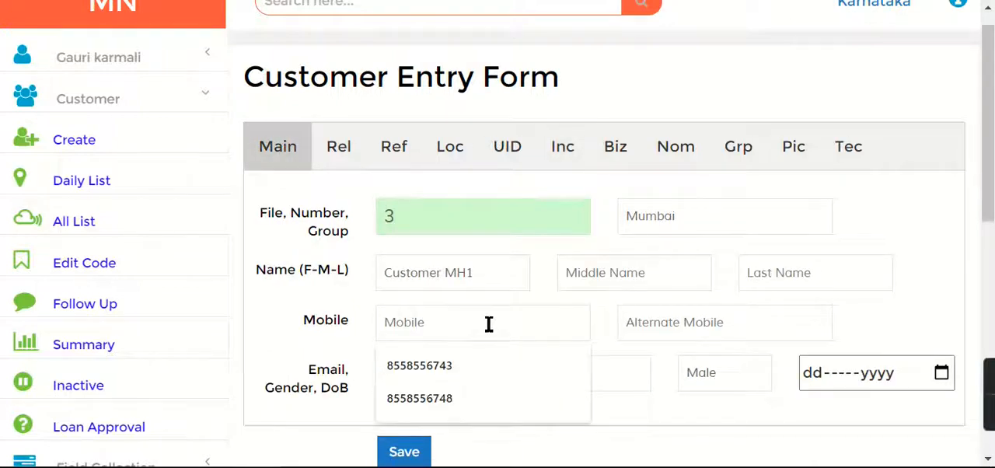
{"action": "type", "text": "1111111111111"}
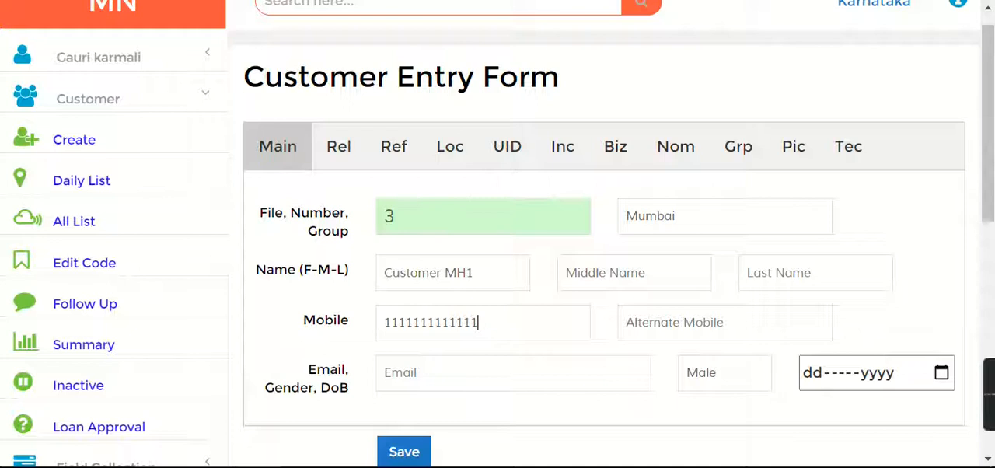
{"action": "left_click", "coordinate": [404, 453]}
{"action": "scroll", "coordinate": [992, 255], "scroll_direction": "down", "scroll_amount": 3}
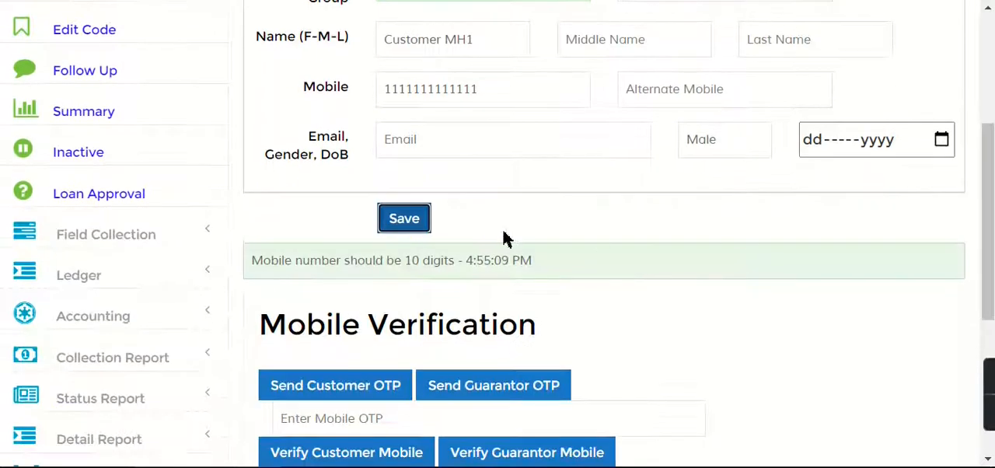
{"action": "left_click_drag", "start_coordinate": [250, 262], "coordinate": [541, 261]}
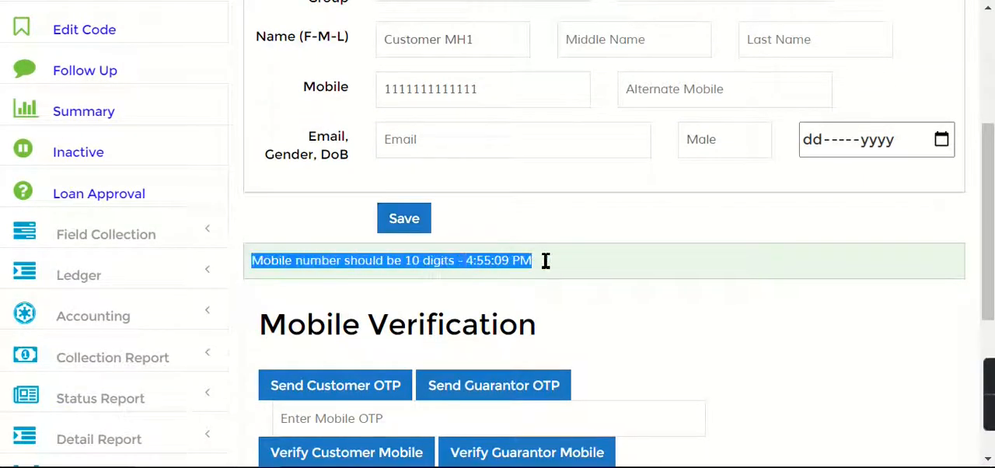
{"action": "left_click", "coordinate": [576, 261]}
Search the customer records for "Customer"
{"action": "left_click_drag", "start_coordinate": [992, 222], "coordinate": [993, 101]}
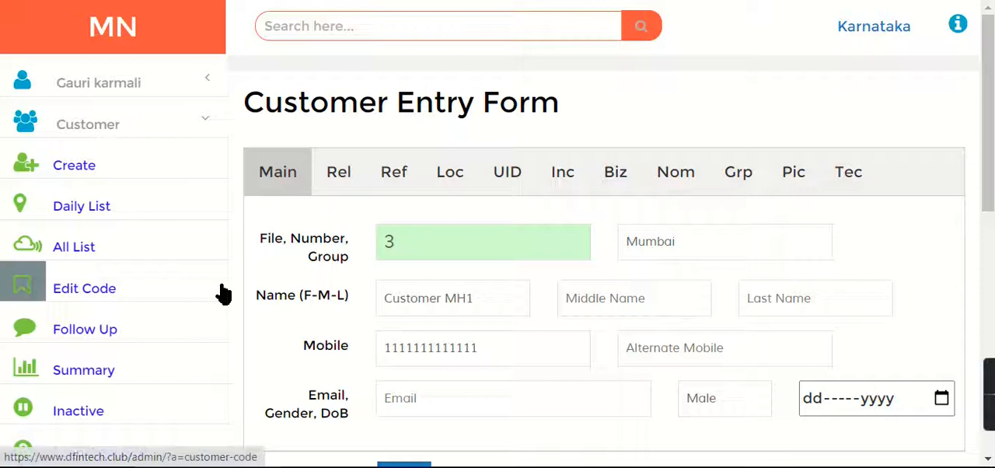
{"action": "left_click", "coordinate": [324, 38]}
{"action": "type", "text": "Customer"}
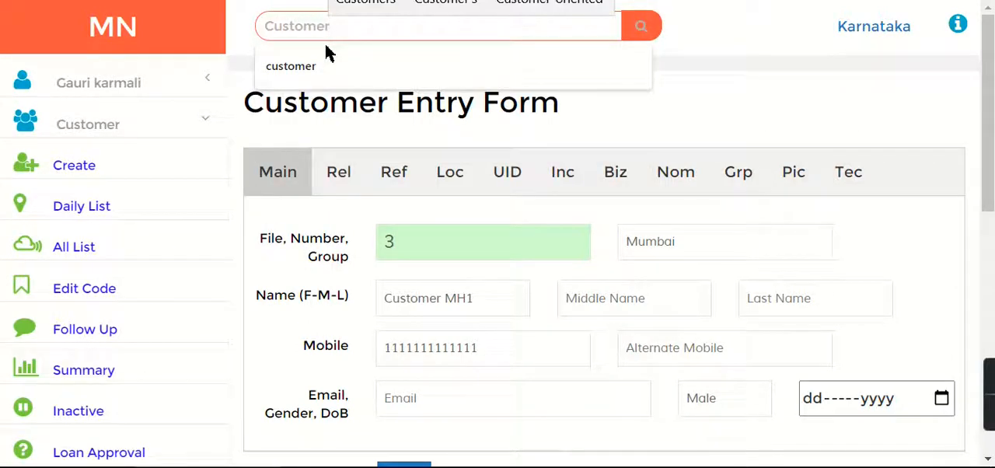
{"action": "key", "text": "Return"}
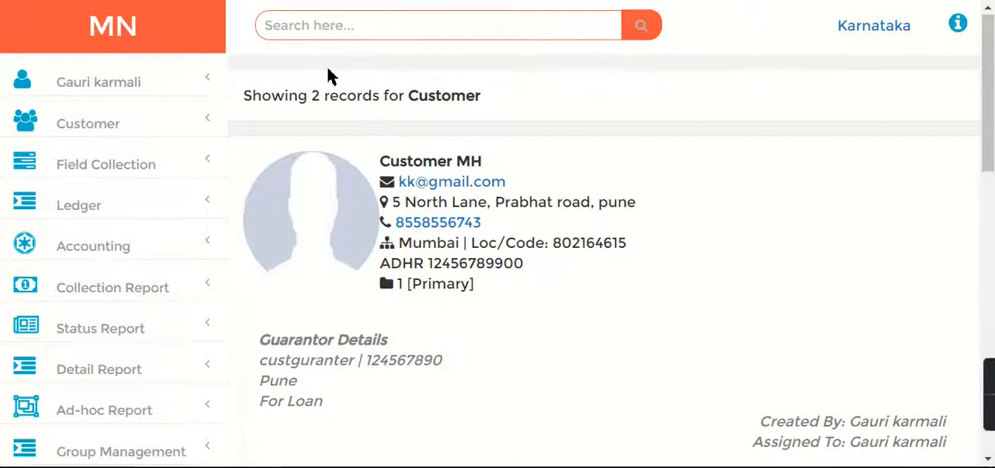
Search for the customer record by its file number f-1
{"action": "left_click", "coordinate": [310, 24]}
{"action": "left_click", "coordinate": [799, 194]}
{"action": "left_click", "coordinate": [308, 36]}
{"action": "type", "text": "f-1"}
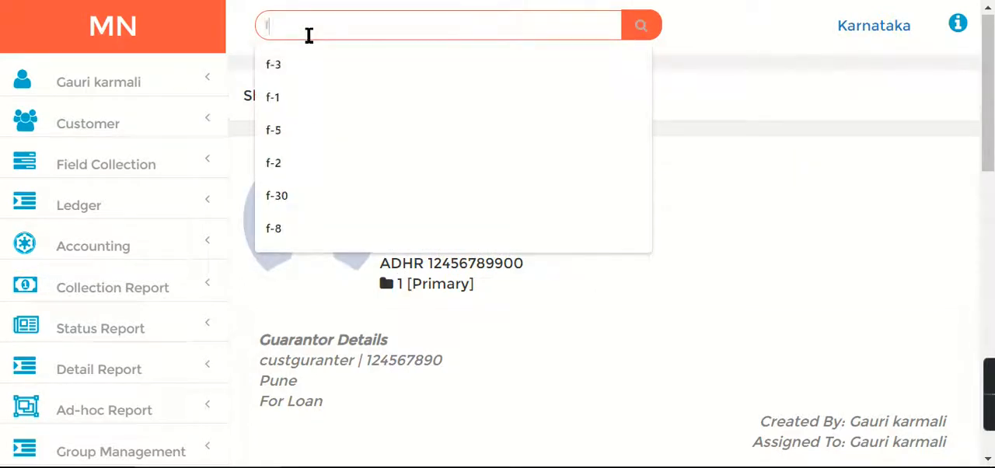
{"action": "left_click", "coordinate": [652, 30]}
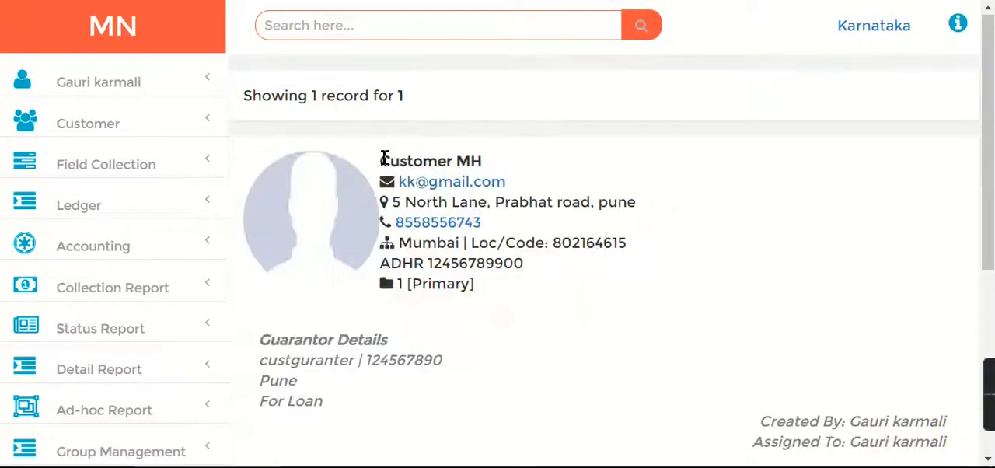
Copy the name Customer MH from the found record and search for the customer by that name
{"action": "left_click_drag", "start_coordinate": [384, 158], "coordinate": [485, 169]}
{"action": "key", "text": "ctrl+c"}
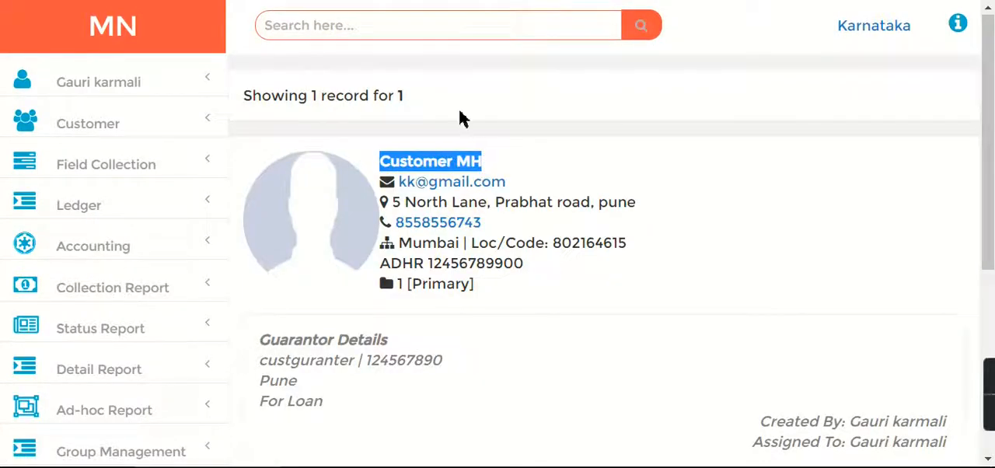
{"action": "left_click", "coordinate": [331, 33]}
{"action": "key", "text": "ctrl+v"}
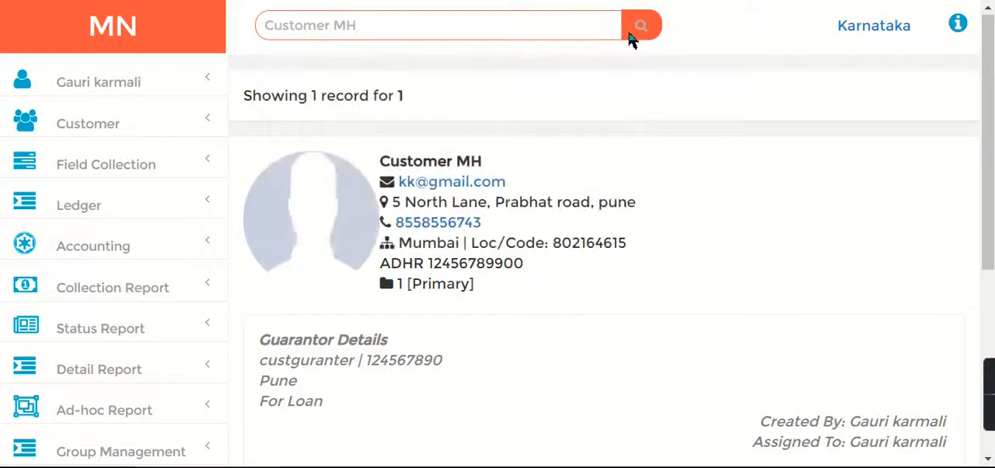
{"action": "left_click", "coordinate": [635, 35]}
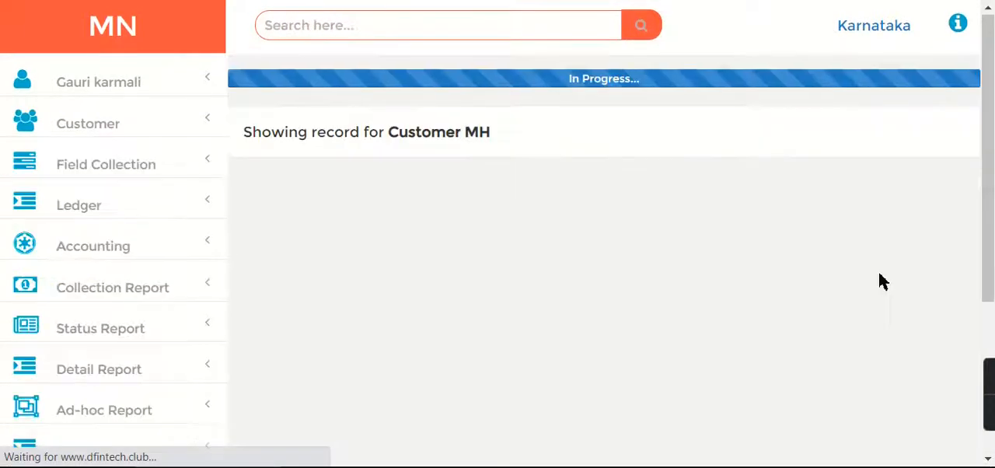
Open the document upload page for Customer MH and check its document type choices
{"action": "scroll", "coordinate": [968, 221], "scroll_direction": "down", "scroll_amount": 1}
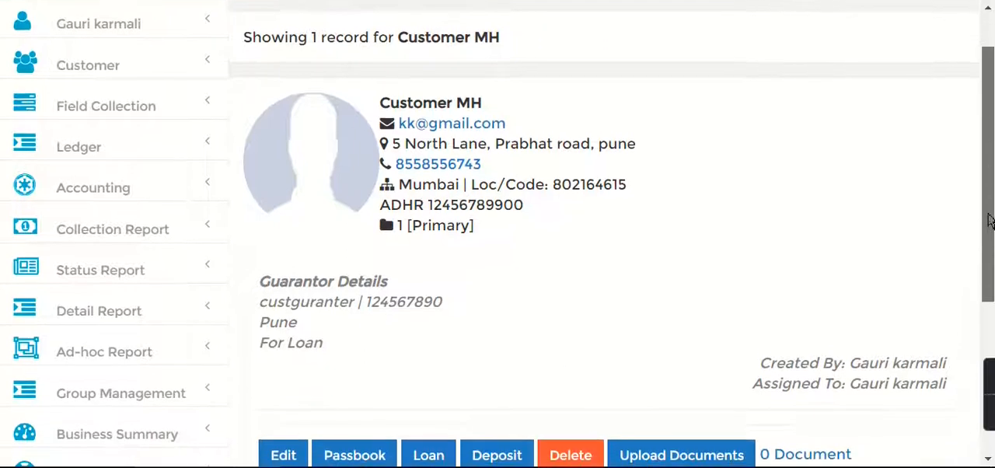
{"action": "scroll", "coordinate": [956, 309], "scroll_direction": "down", "scroll_amount": 1}
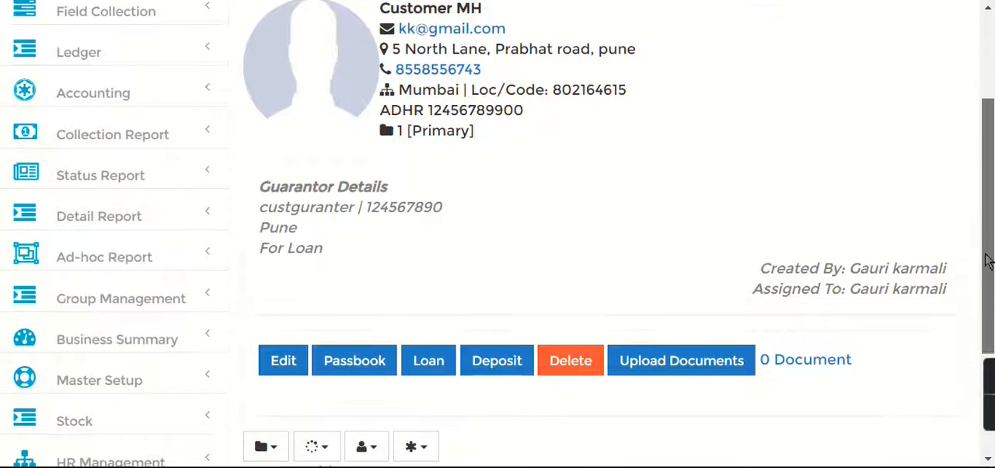
{"action": "left_click", "coordinate": [662, 371]}
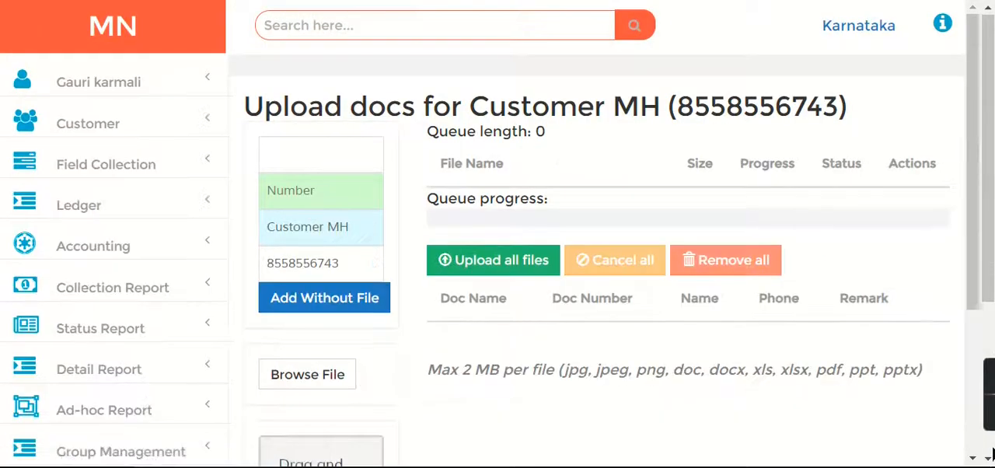
{"action": "left_click", "coordinate": [326, 167]}
{"action": "left_click_drag", "start_coordinate": [972, 162], "coordinate": [974, 307]}
{"action": "left_click_drag", "start_coordinate": [992, 128], "coordinate": [994, 314]}
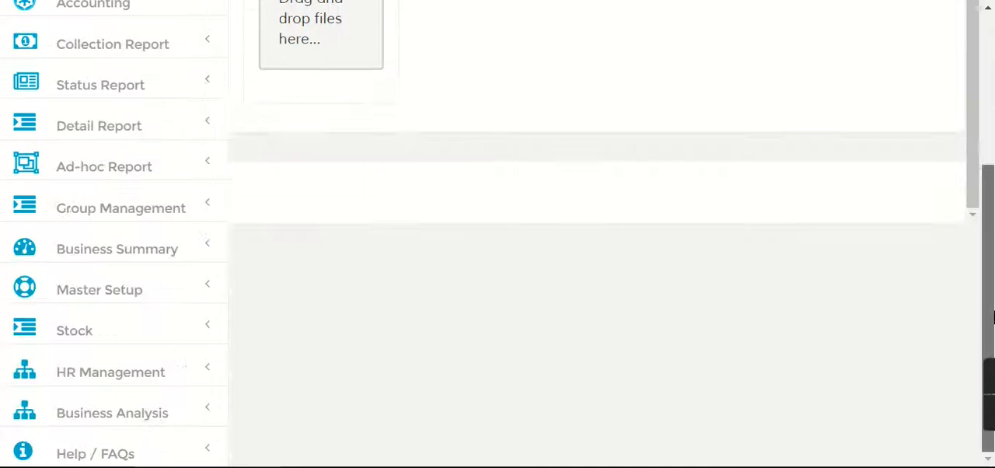
Add Permanent Account Number (PAN) and Aadhar Card to the master setup's document list
{"action": "left_click", "coordinate": [117, 292]}
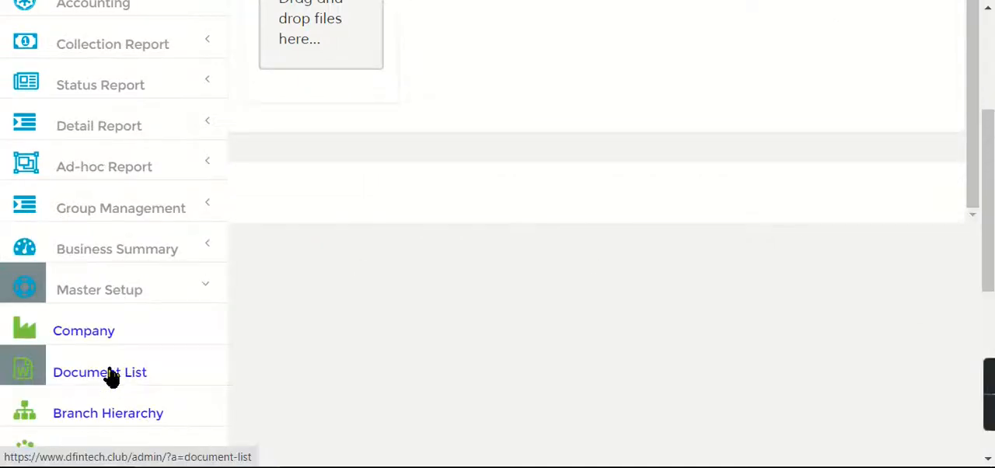
{"action": "left_click", "coordinate": [111, 376]}
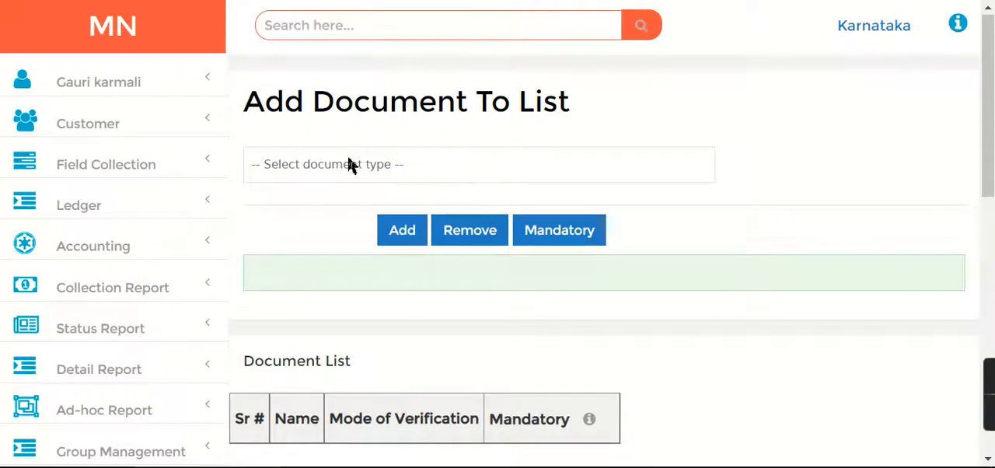
{"action": "left_click", "coordinate": [350, 167]}
{"action": "left_click", "coordinate": [349, 206]}
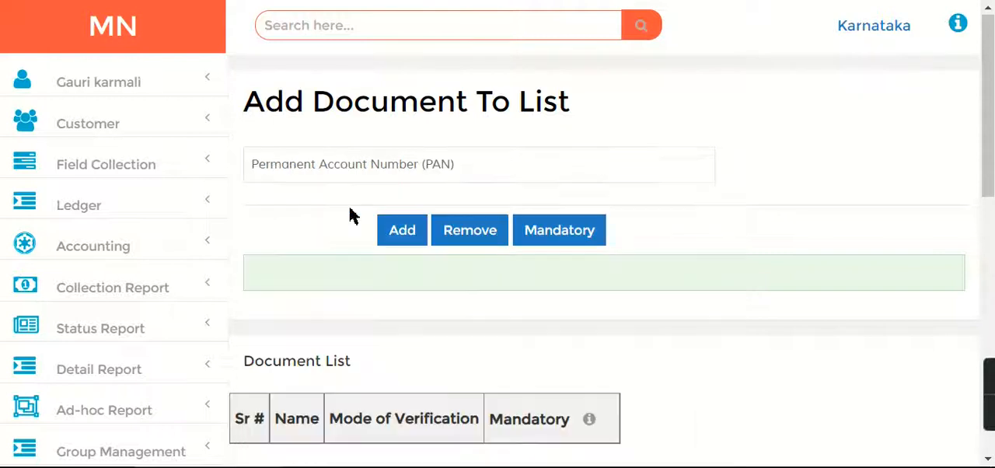
{"action": "left_click", "coordinate": [402, 230]}
{"action": "left_click", "coordinate": [406, 165]}
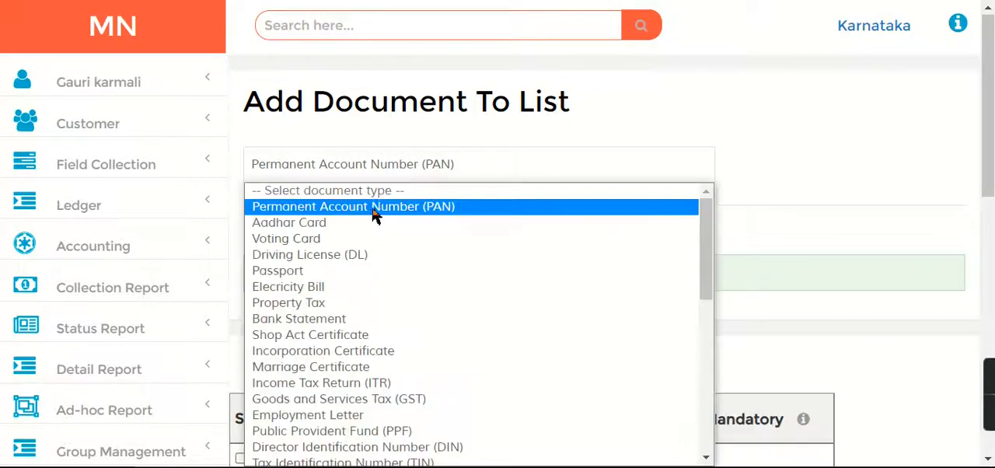
{"action": "left_click", "coordinate": [339, 226]}
{"action": "left_click", "coordinate": [402, 230]}
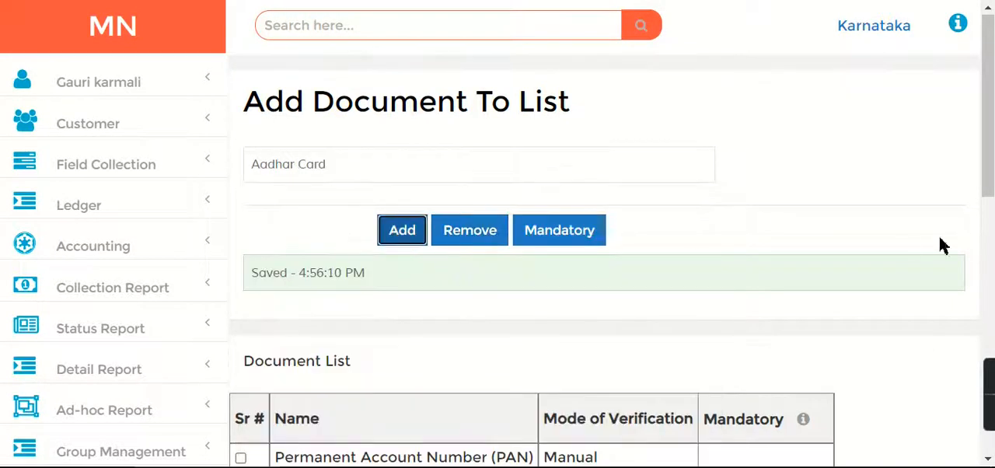
Mark both Permanent Account Number (PAN) and Aadhar Card as mandatory in the document list
{"action": "scroll", "coordinate": [991, 241], "scroll_direction": "down", "scroll_amount": 3}
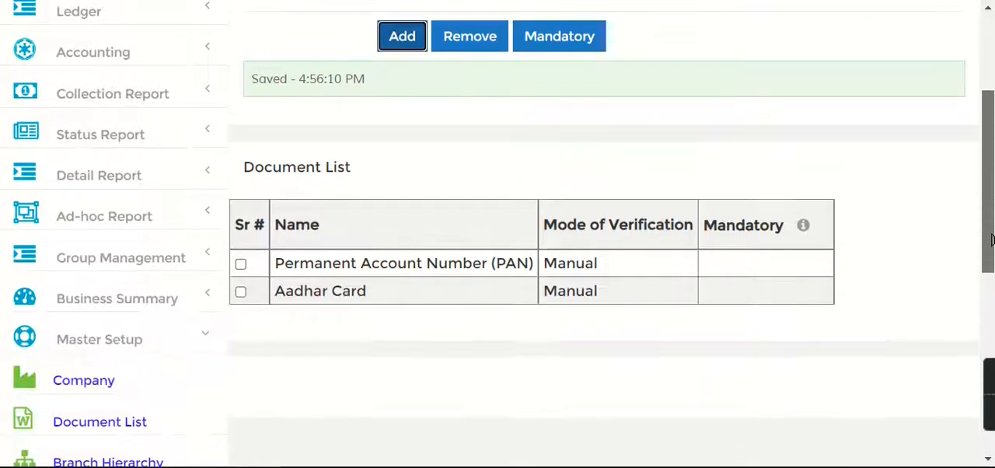
{"action": "left_click", "coordinate": [240, 263]}
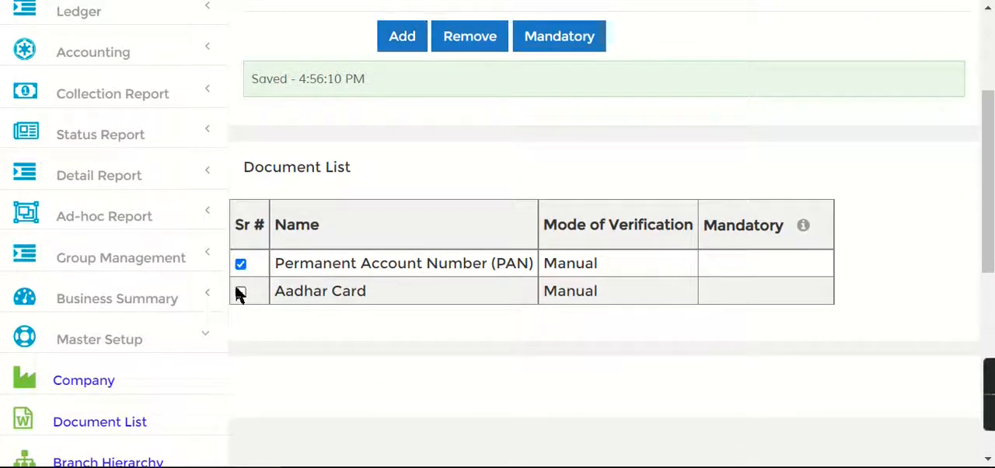
{"action": "left_click", "coordinate": [548, 45]}
Search for the customer record by file number f-1
{"action": "left_click_drag", "start_coordinate": [989, 244], "coordinate": [991, 166]}
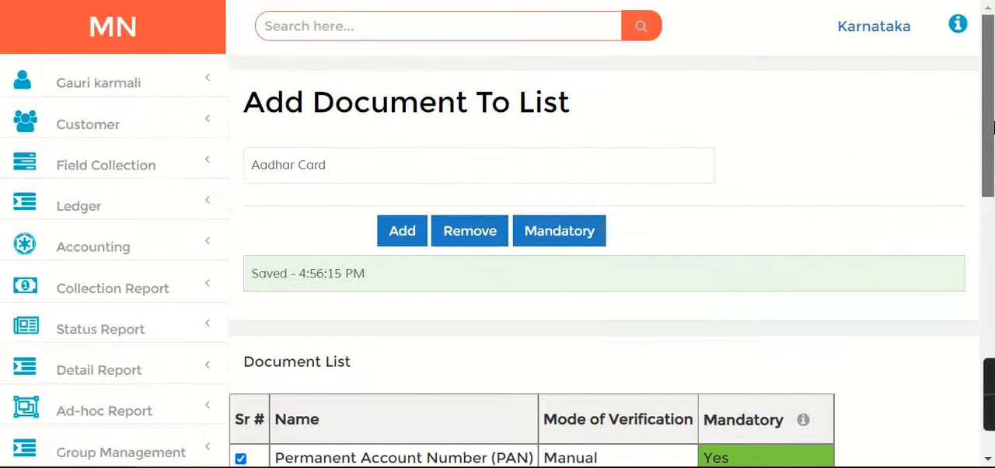
{"action": "left_click", "coordinate": [290, 35]}
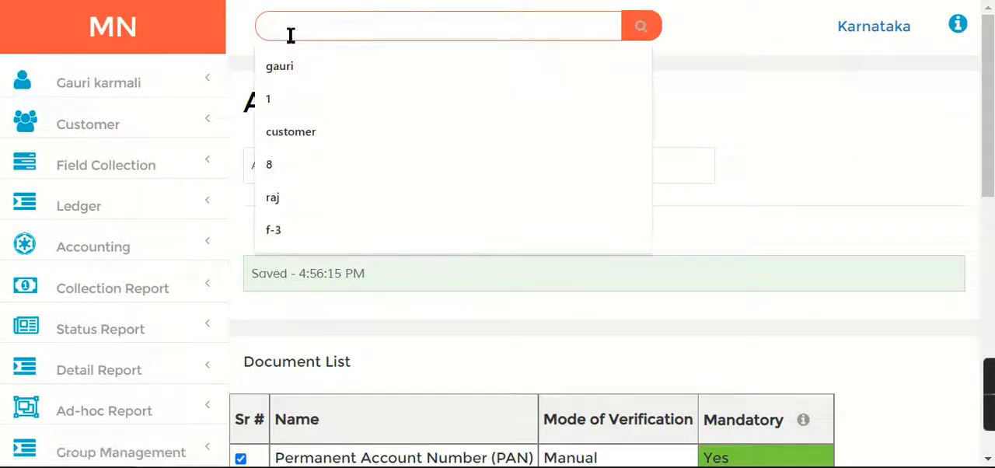
{"action": "type", "text": "v"}
{"action": "key", "text": "BackSpace"}
{"action": "type", "text": "f-1"}
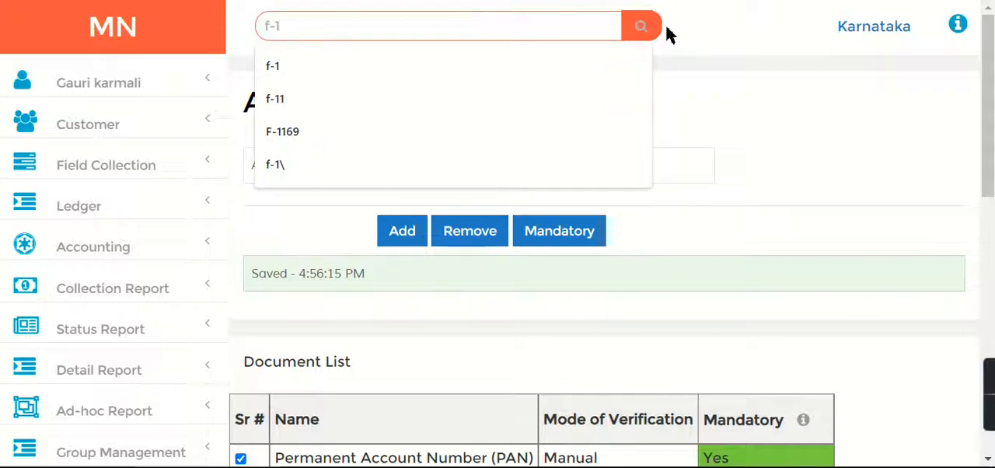
{"action": "left_click", "coordinate": [639, 35]}
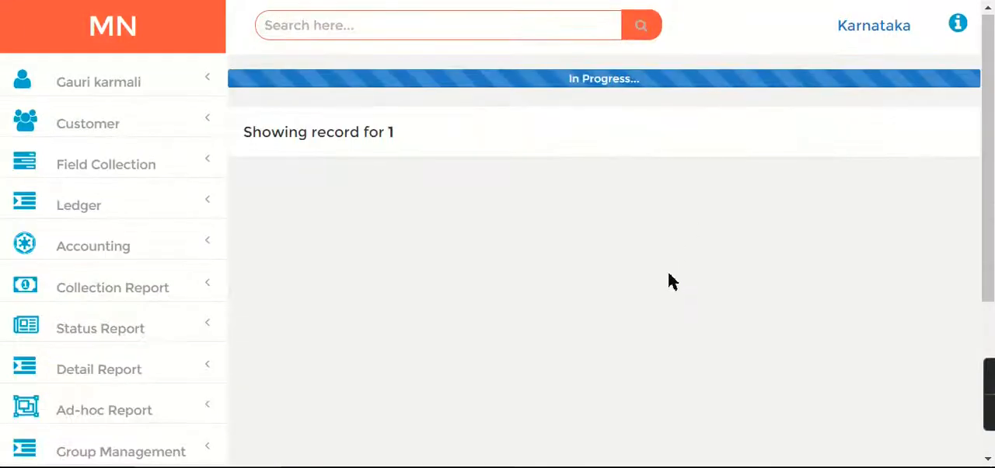
Open the document upload page for Customer MH, choose Permanent Account Number (PAN) as document type and fill in the document number
{"action": "scroll", "coordinate": [666, 233], "scroll_direction": "down", "scroll_amount": 3}
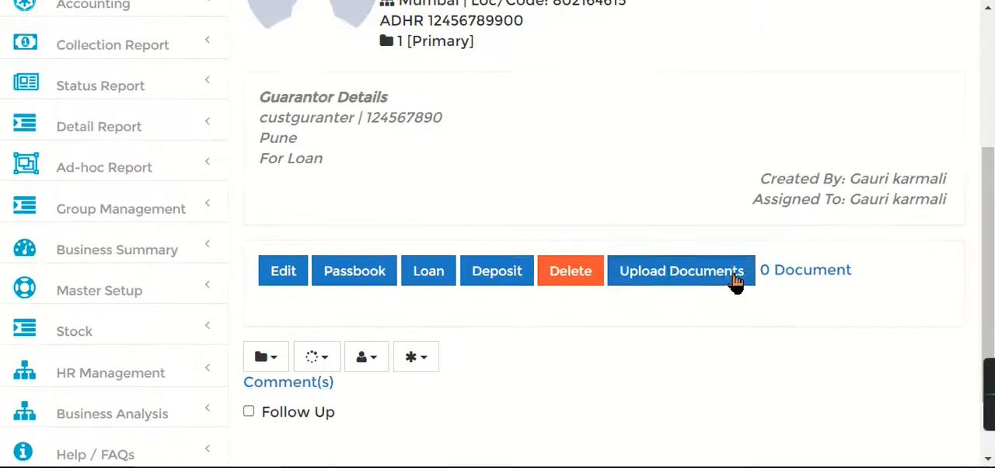
{"action": "left_click", "coordinate": [664, 272]}
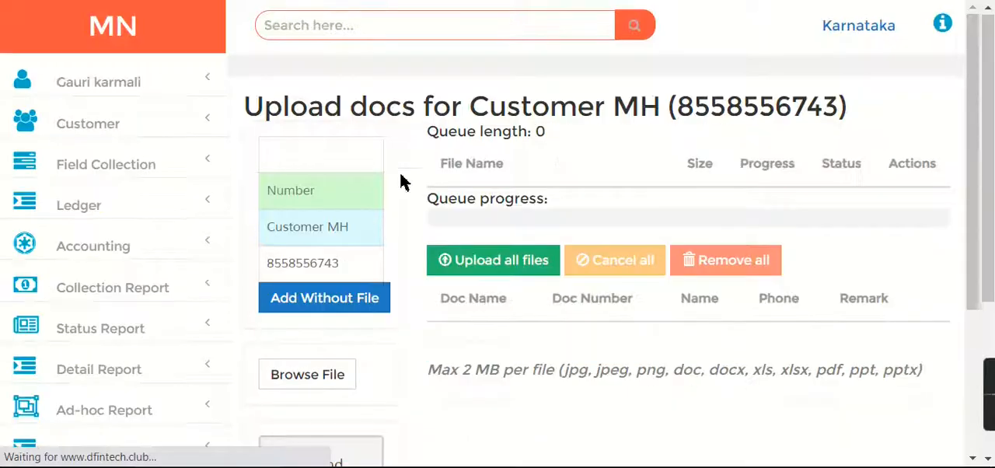
{"action": "left_click", "coordinate": [337, 152]}
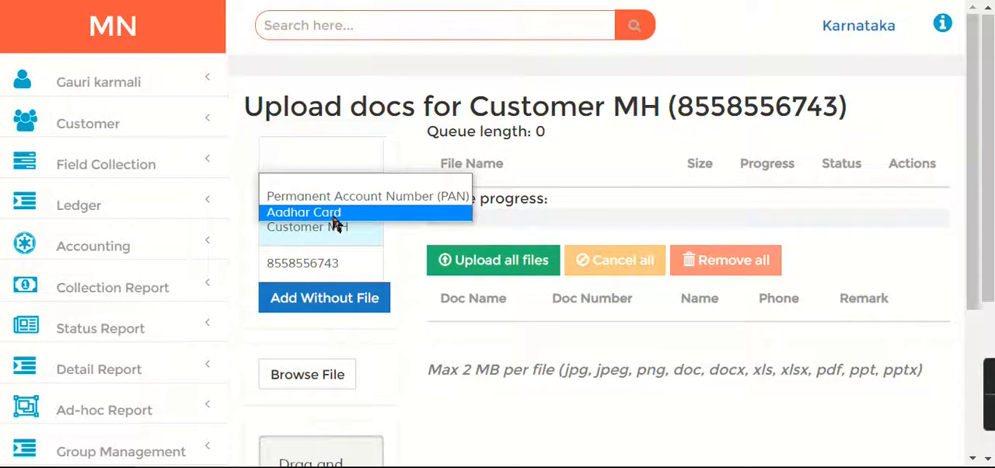
{"action": "left_click", "coordinate": [337, 196]}
{"action": "left_click", "coordinate": [331, 199]}
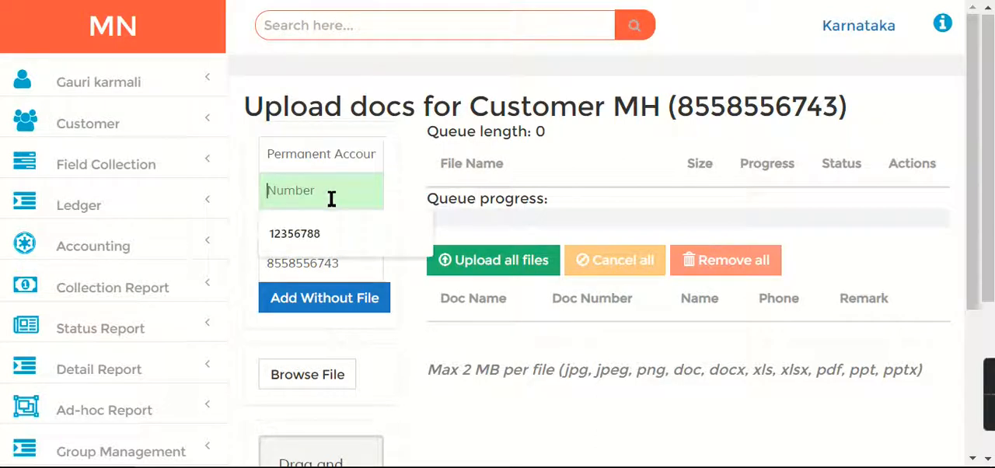
{"action": "left_click", "coordinate": [339, 233]}
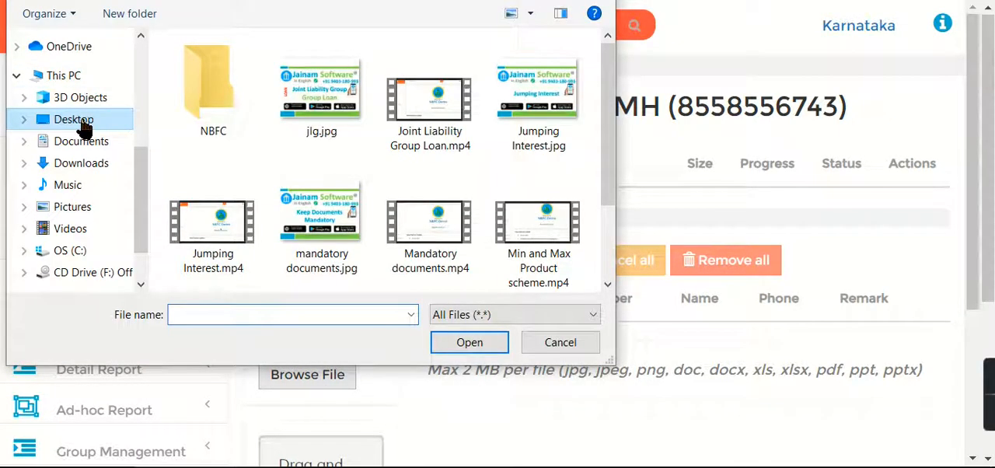
Add the image pan (1).jpg from the Desktop's PAN folder to the upload queue
{"action": "left_click", "coordinate": [74, 120]}
{"action": "left_click", "coordinate": [256, 88]}
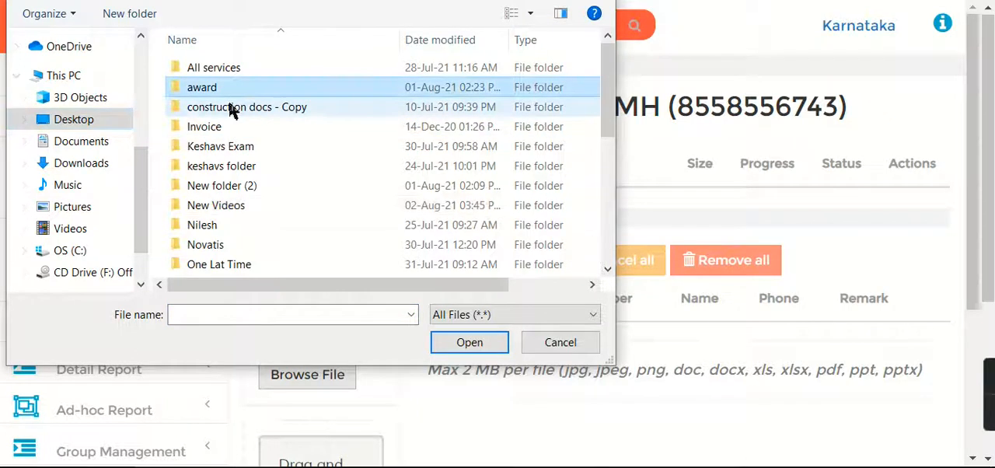
{"action": "key", "text": "p"}
{"action": "left_click", "coordinate": [227, 62]}
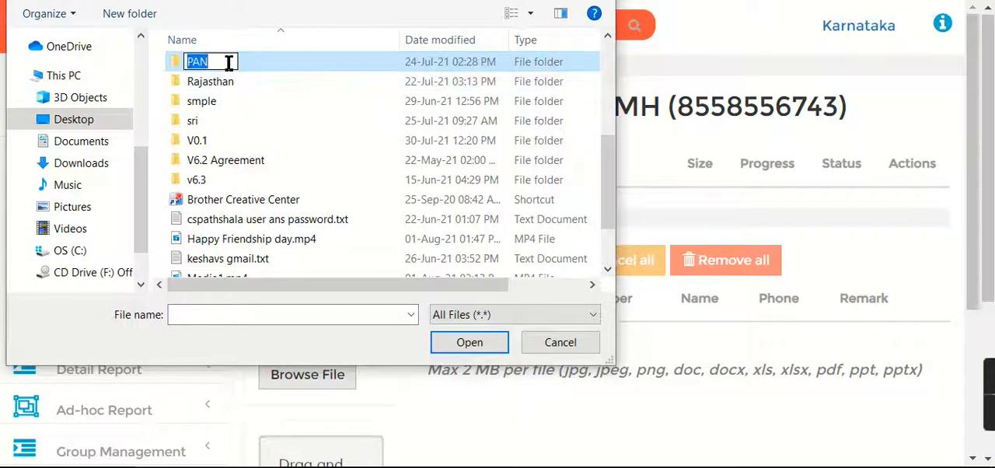
{"action": "left_click", "coordinate": [216, 82]}
{"action": "left_click", "coordinate": [216, 62]}
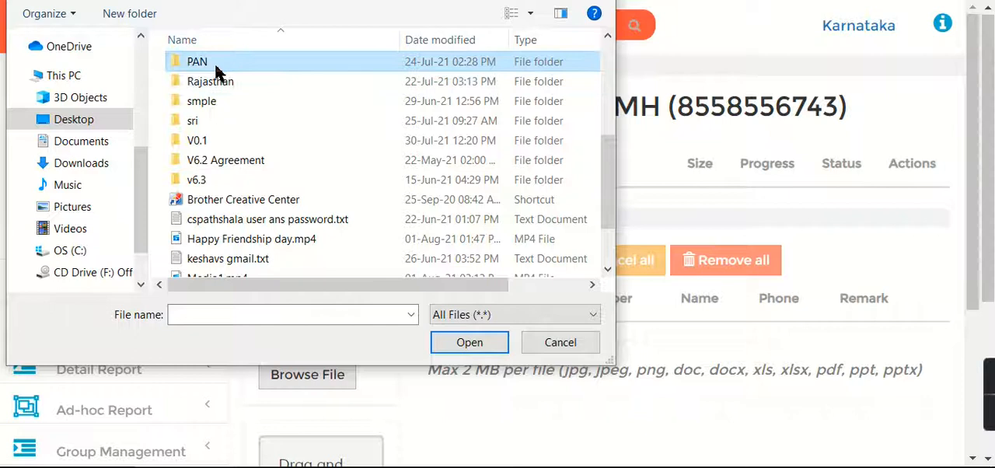
{"action": "double_click", "coordinate": [214, 64]}
{"action": "left_click", "coordinate": [334, 97]}
{"action": "left_click", "coordinate": [461, 341]}
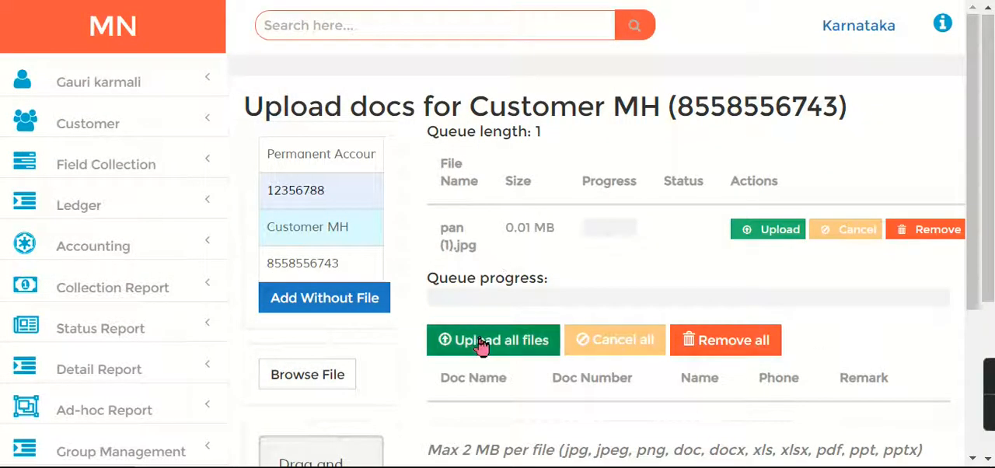
Queue aadhar.jpg as the Aadhar Card document and upload all queued files
{"action": "left_click", "coordinate": [342, 161]}
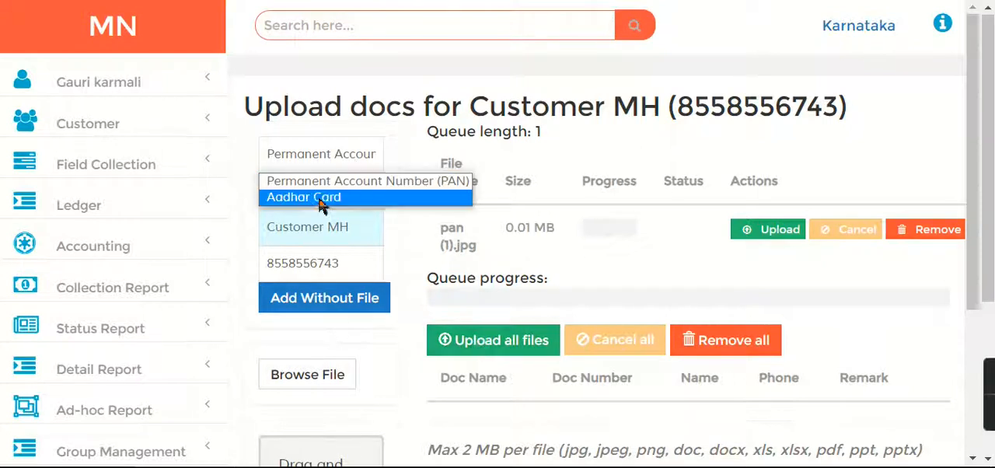
{"action": "left_click", "coordinate": [314, 199]}
{"action": "left_click", "coordinate": [329, 376]}
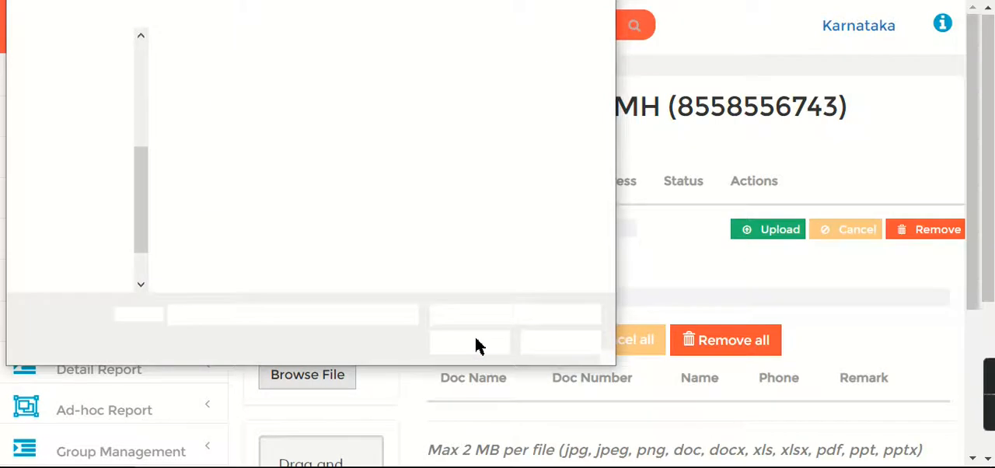
{"action": "left_click", "coordinate": [206, 102]}
{"action": "left_click", "coordinate": [466, 345]}
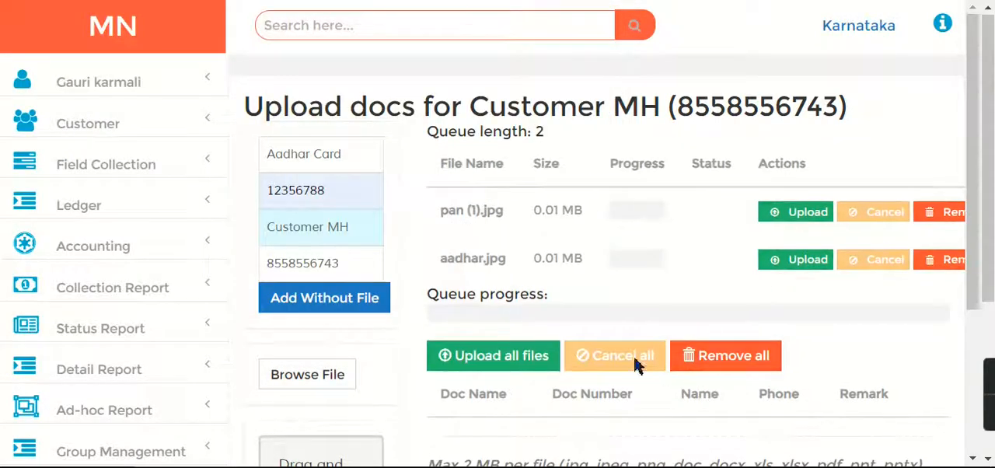
{"action": "left_click", "coordinate": [516, 367]}
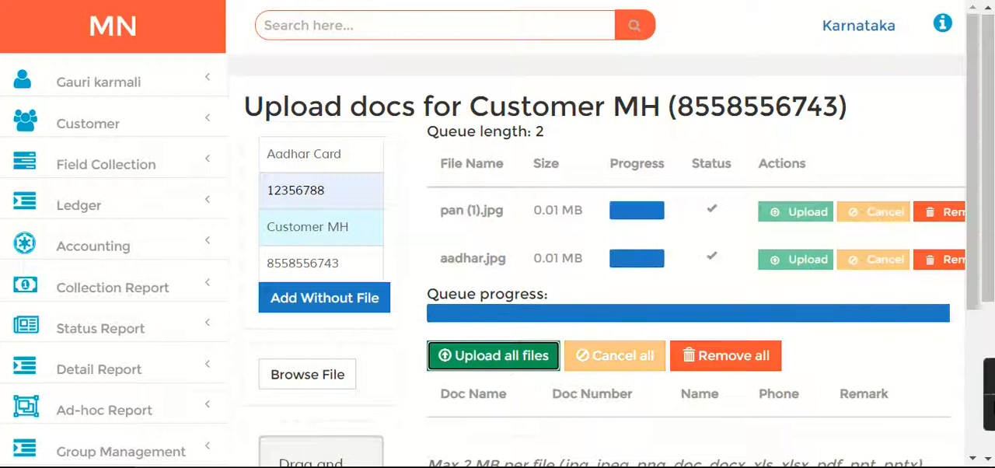
Search for Customer MH and open the list of documents uploaded for that record
{"action": "left_click", "coordinate": [335, 25]}
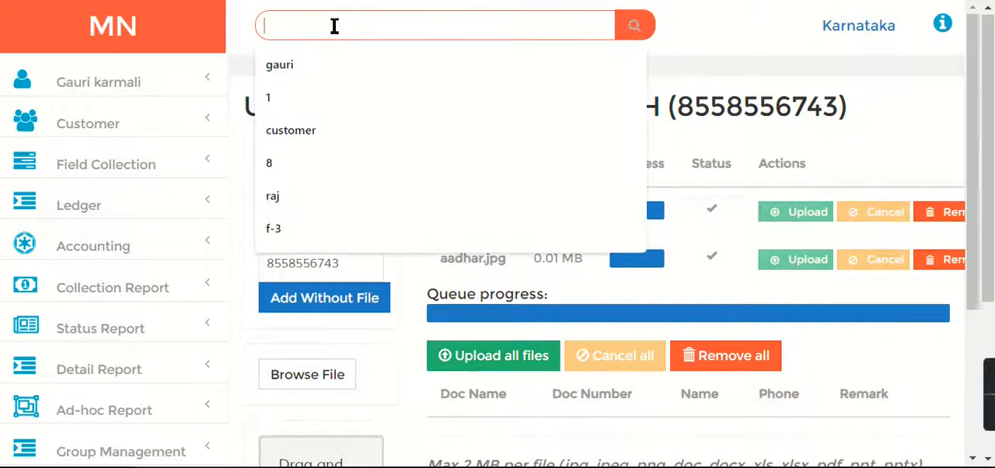
{"action": "type", "text": "Customer MH"}
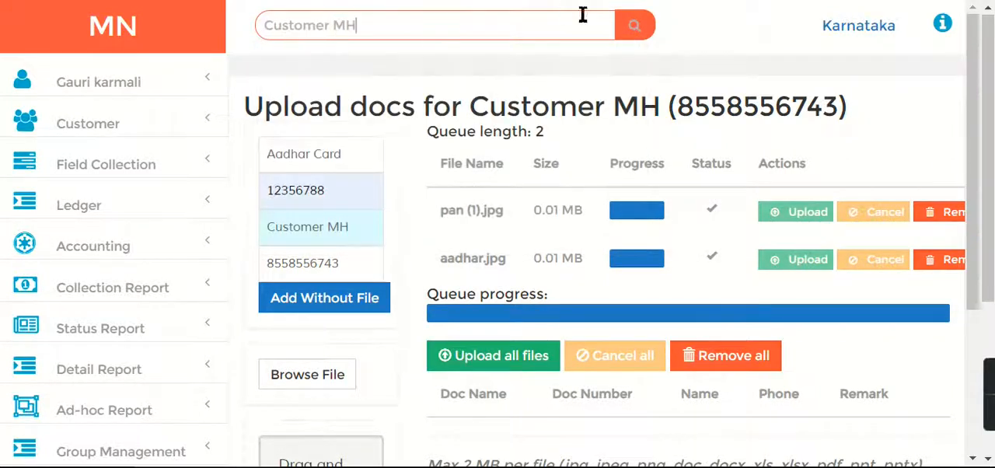
{"action": "left_click", "coordinate": [636, 27]}
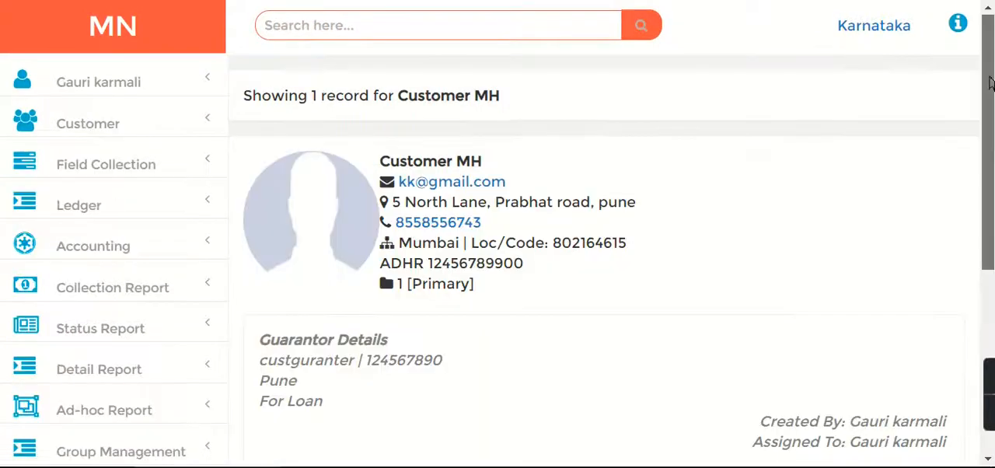
{"action": "left_click_drag", "start_coordinate": [989, 80], "coordinate": [992, 226]}
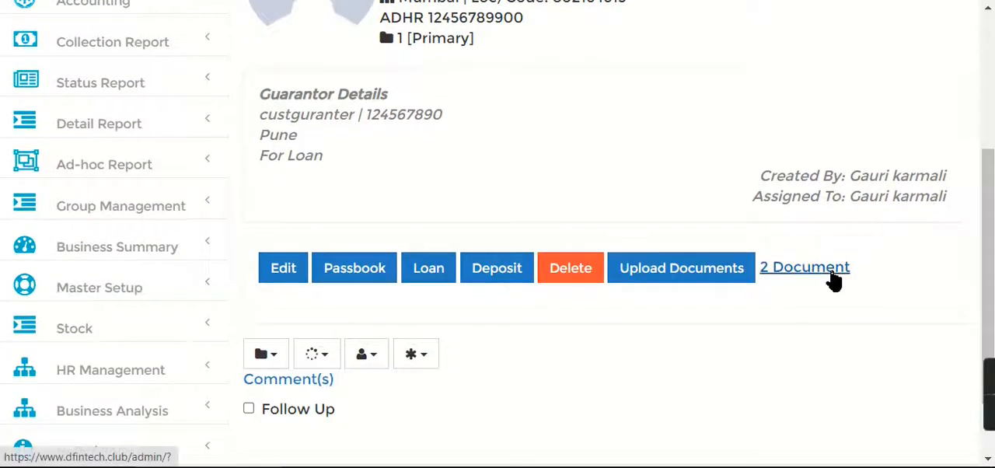
{"action": "left_click", "coordinate": [835, 276]}
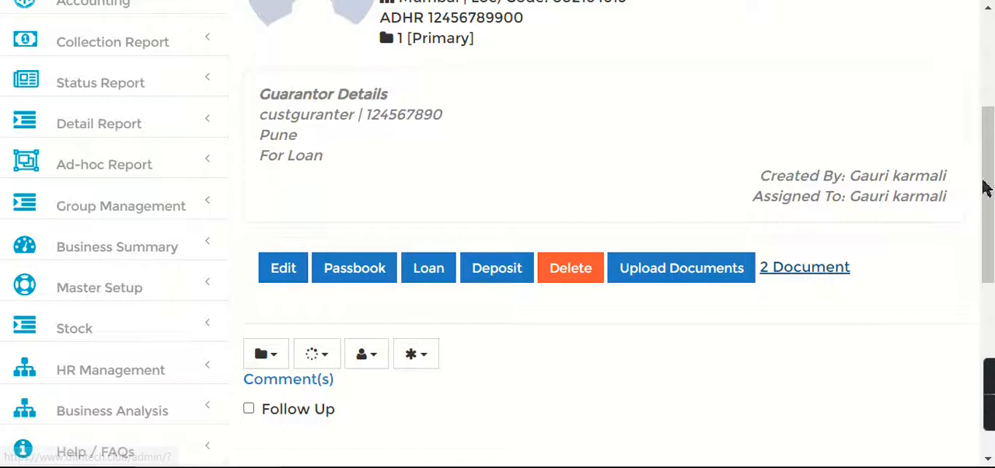
{"action": "left_click_drag", "start_coordinate": [993, 163], "coordinate": [982, 300]}
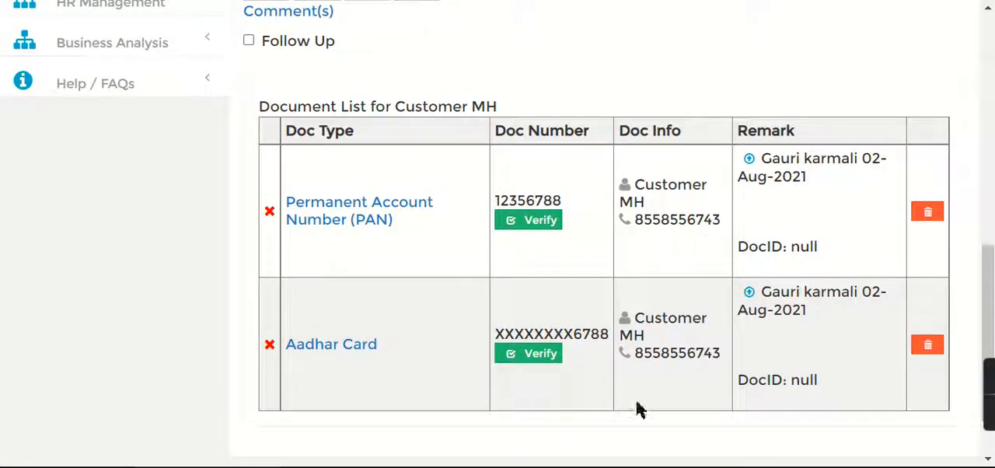
Verify the uploaded Permanent Account Number (PAN) and Aadhar Card documents of Customer MH
{"action": "left_click", "coordinate": [538, 226]}
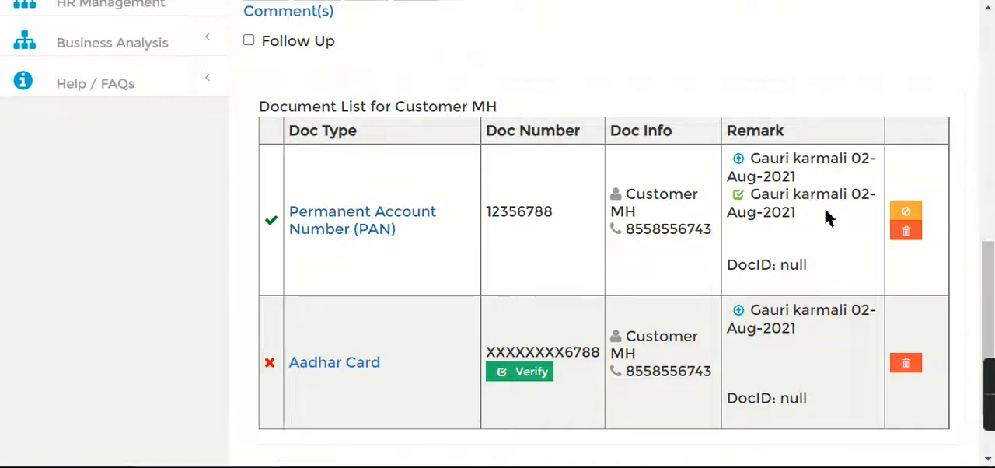
{"action": "left_click_drag", "start_coordinate": [768, 169], "coordinate": [860, 278]}
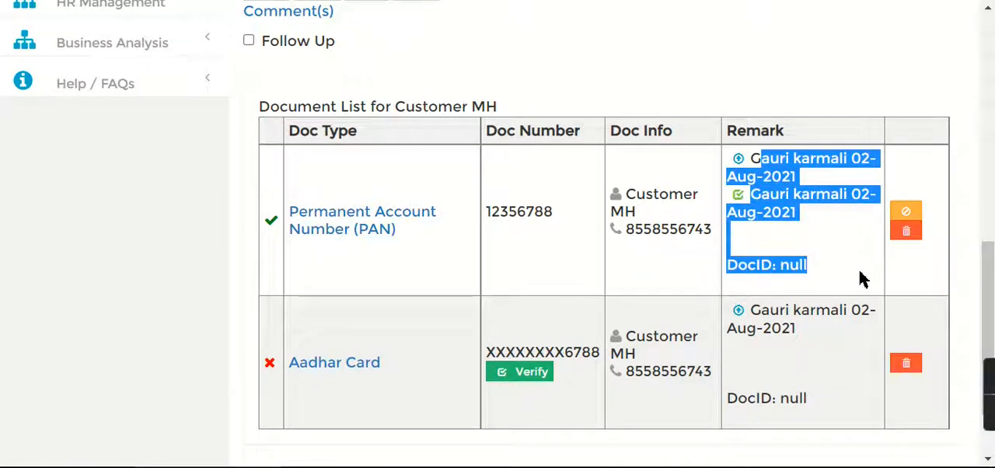
{"action": "left_click", "coordinate": [795, 294]}
{"action": "left_click", "coordinate": [545, 380]}
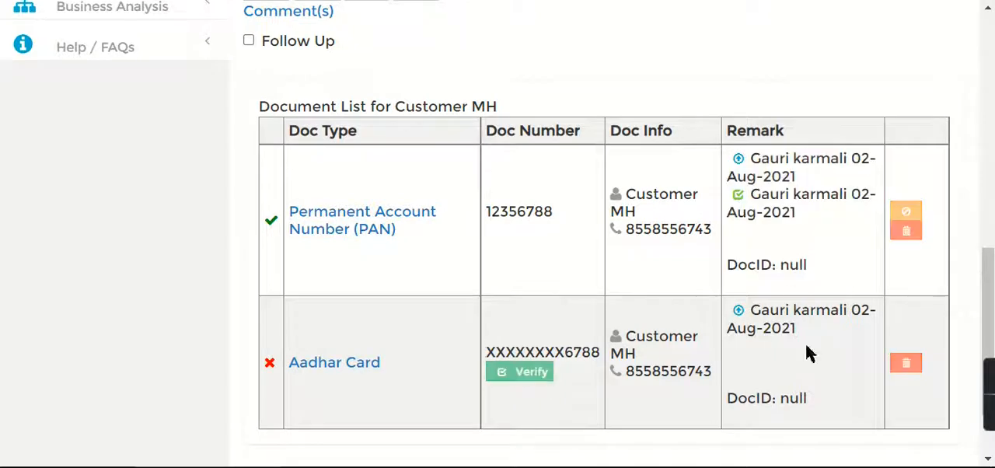
Open the ledger creation form, choose the type Ledger and place it under the parent group Capital Account
{"action": "left_click_drag", "start_coordinate": [992, 340], "coordinate": [992, 105]}
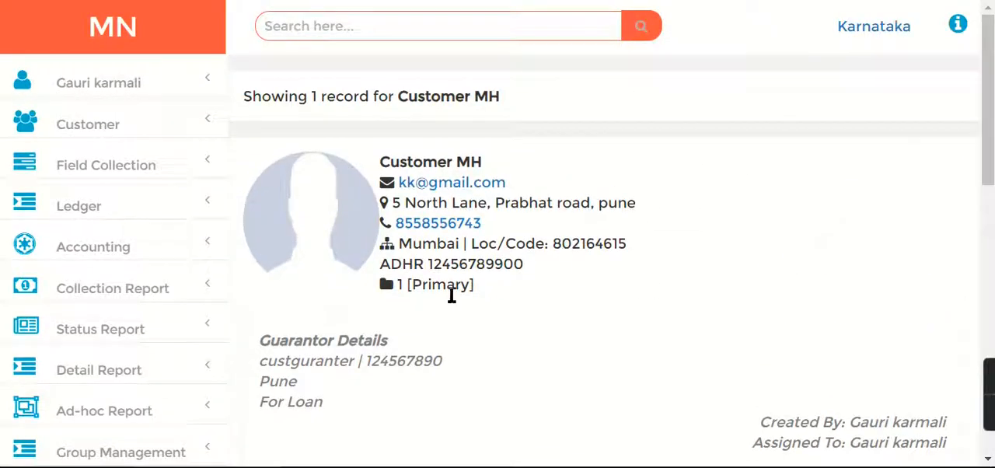
{"action": "left_click", "coordinate": [80, 215]}
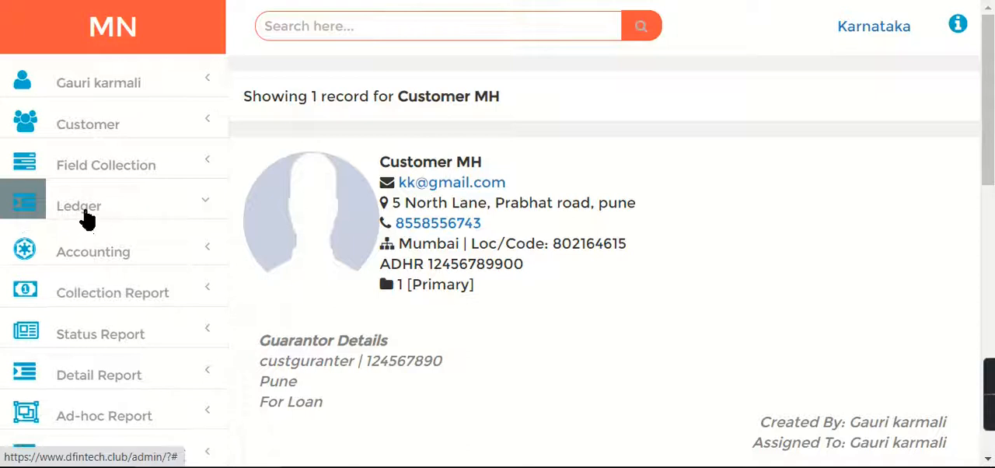
{"action": "left_click", "coordinate": [78, 249]}
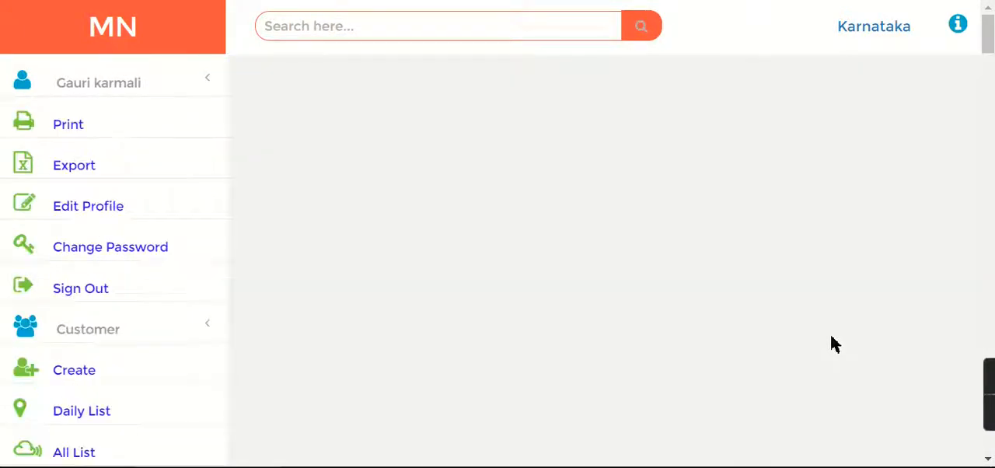
{"action": "left_click", "coordinate": [325, 166]}
{"action": "left_click", "coordinate": [329, 223]}
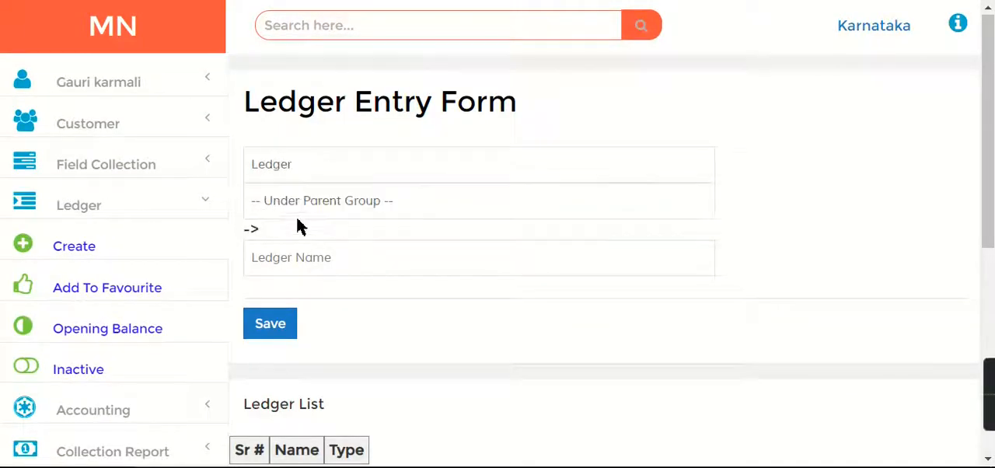
{"action": "left_click", "coordinate": [302, 204]}
{"action": "mouse_move", "coordinate": [707, 70]}
{"action": "left_mouse_down"}
{"action": "mouse_move", "coordinate": [714, 40]}
{"action": "mouse_move", "coordinate": [711, 67]}
{"action": "left_mouse_up"}
{"action": "left_click", "coordinate": [298, 2]}
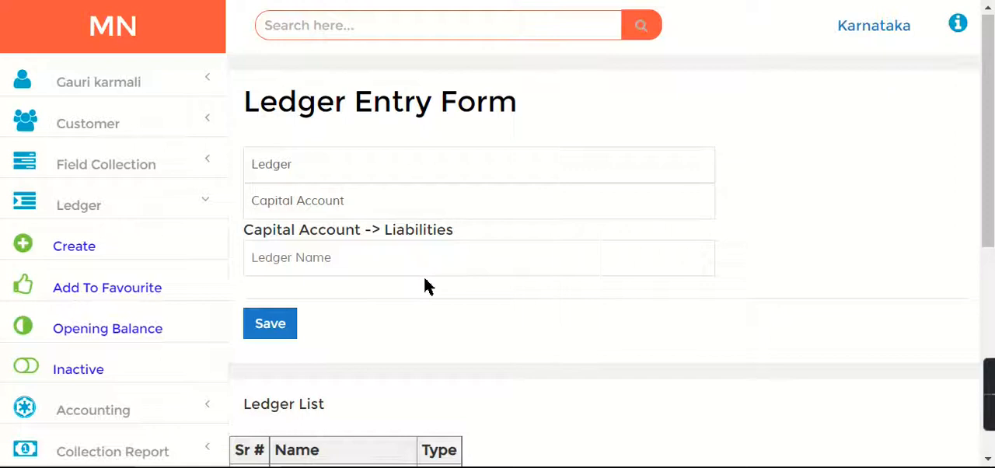
Name the new ledger MN Capital Account and save it
{"action": "type", "text": "MN Capital Account"}
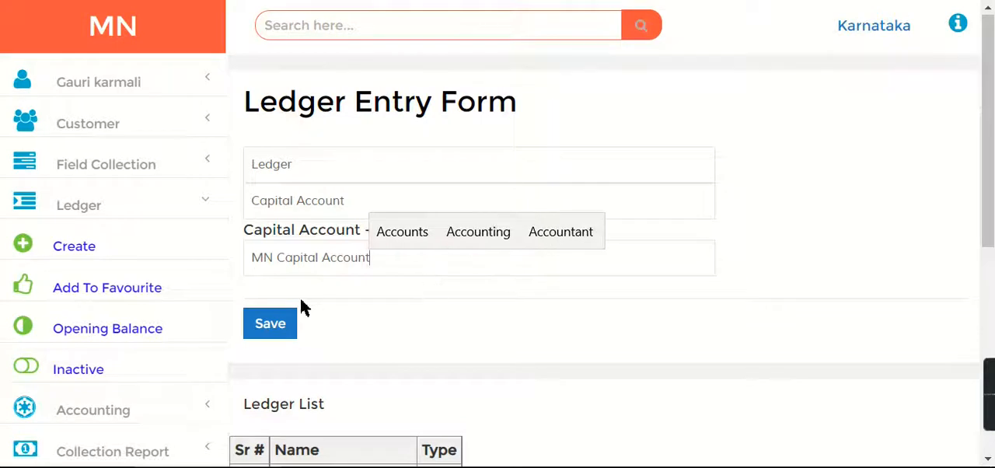
{"action": "left_click", "coordinate": [270, 323]}
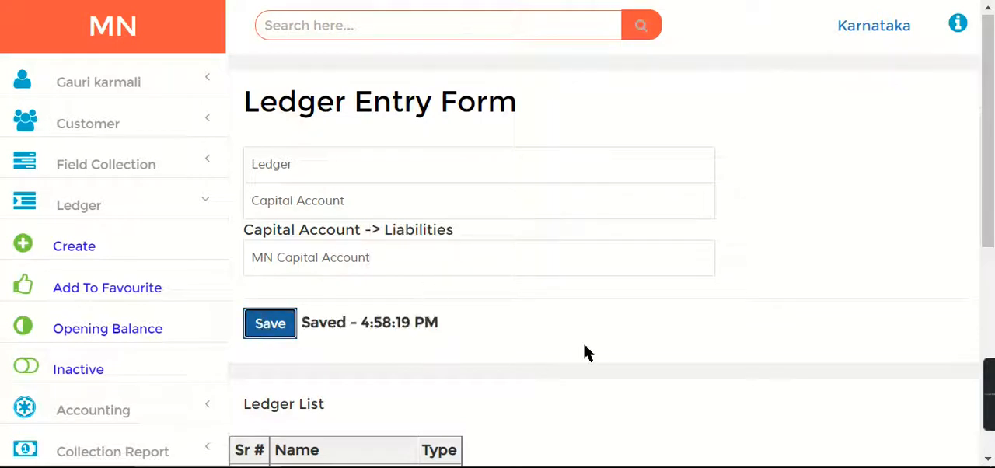
Open the page for adding ledgers to favourites and check the favourite ledger list for the MN Capital Account entry
{"action": "left_click", "coordinate": [78, 294]}
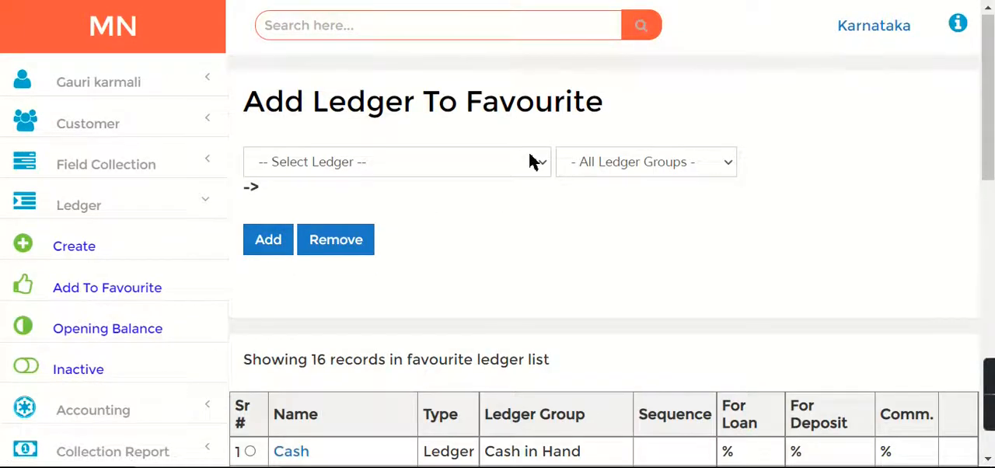
{"action": "left_click", "coordinate": [532, 161]}
{"action": "left_click_drag", "start_coordinate": [541, 202], "coordinate": [559, 190]}
{"action": "left_click", "coordinate": [703, 223]}
{"action": "left_click_drag", "start_coordinate": [992, 140], "coordinate": [993, 208]}
{"action": "left_click_drag", "start_coordinate": [430, 165], "coordinate": [580, 174]}
{"action": "left_click", "coordinate": [439, 165]}
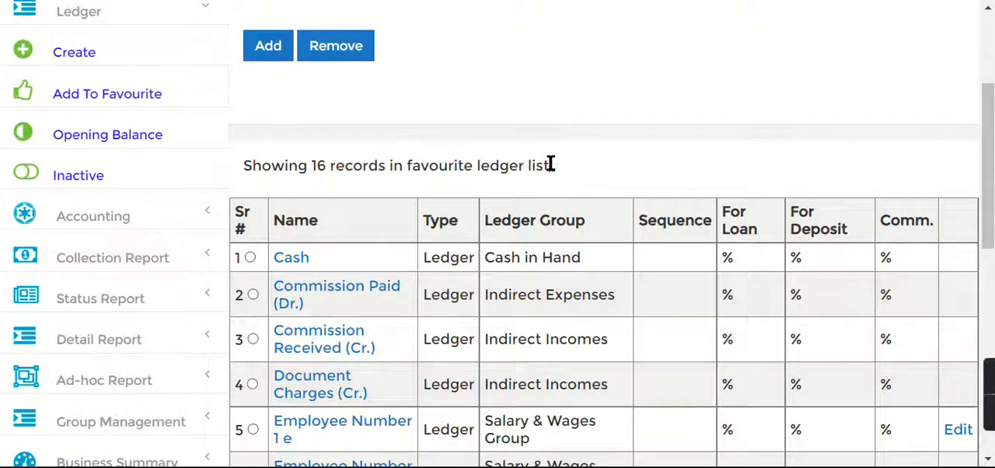
{"action": "left_click_drag", "start_coordinate": [992, 148], "coordinate": [993, 305]}
{"action": "left_click_drag", "start_coordinate": [347, 319], "coordinate": [276, 294]}
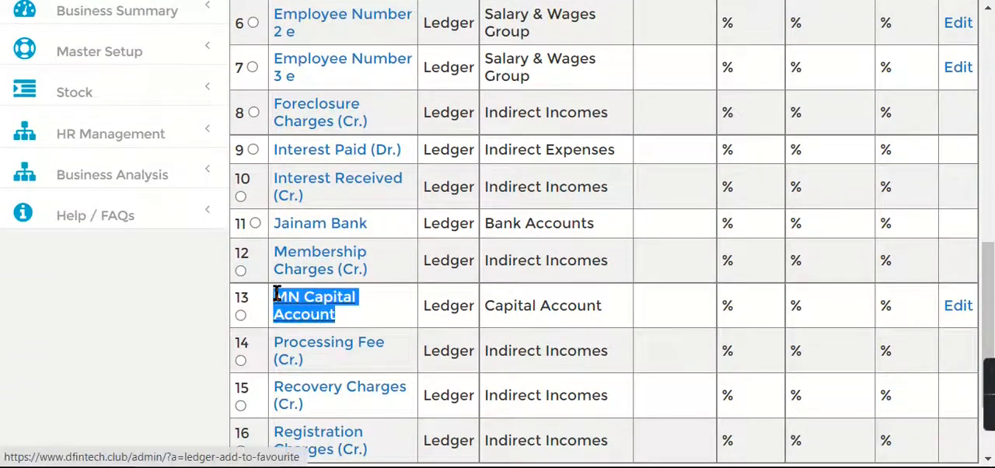
Find the CGST ledger among the available ledgers and add it to the favourite list
{"action": "left_click_drag", "start_coordinate": [993, 313], "coordinate": [994, 100]}
{"action": "left_click", "coordinate": [393, 121]}
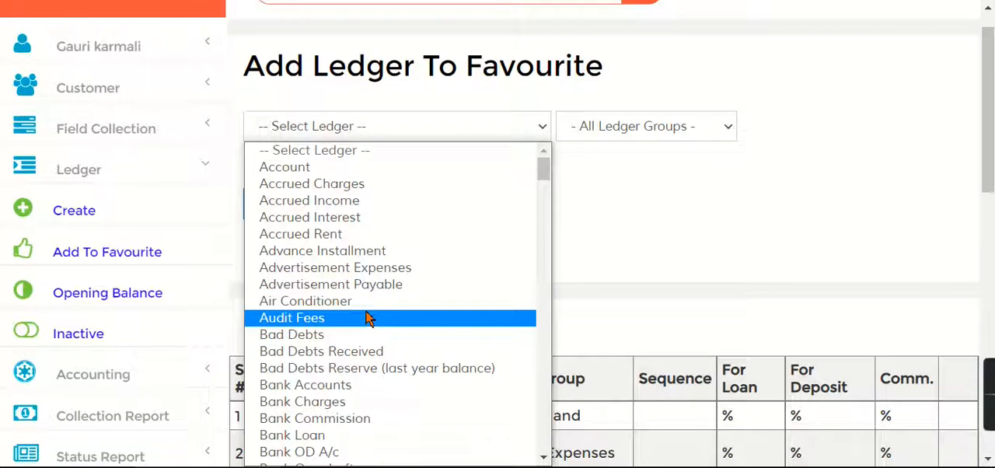
{"action": "key", "text": "c"}
{"action": "key", "text": "c"}
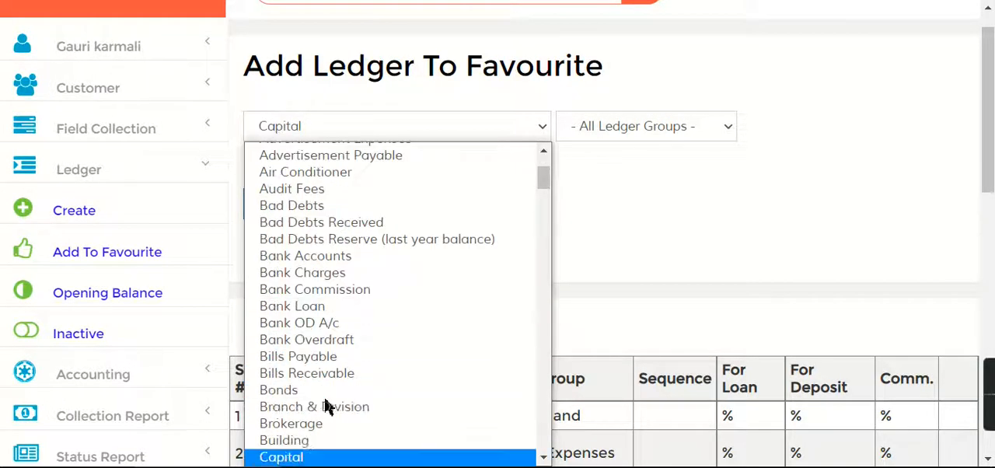
{"action": "key", "text": "c"}
{"action": "key", "text": "c"}
{"action": "key", "text": "c"}
{"action": "key", "text": "c"}
{"action": "key", "text": "c"}
{"action": "key", "text": "c"}
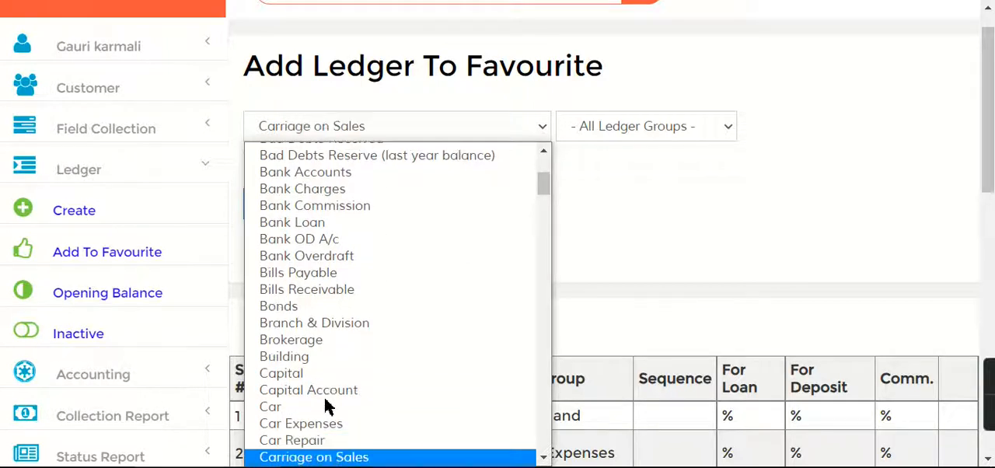
{"action": "key", "text": "c"}
{"action": "key", "text": "c"}
{"action": "key", "text": "c"}
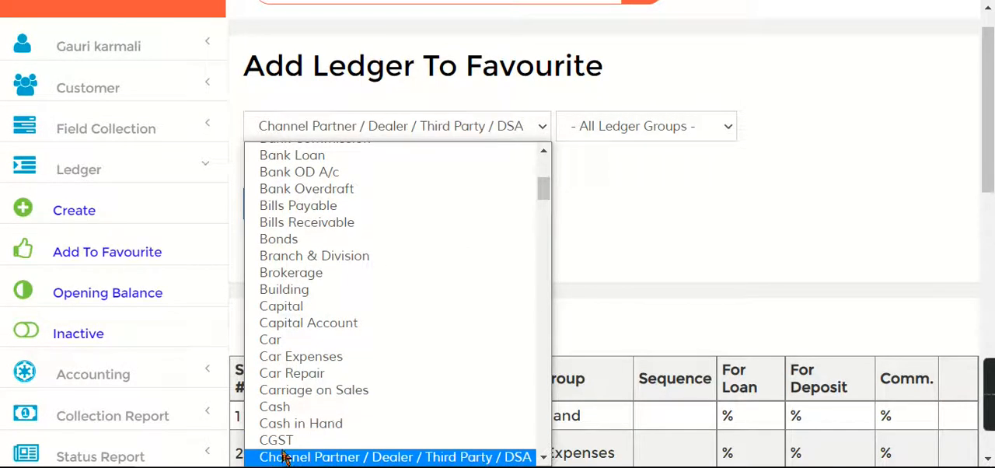
{"action": "left_click", "coordinate": [285, 440]}
{"action": "left_click", "coordinate": [281, 218]}
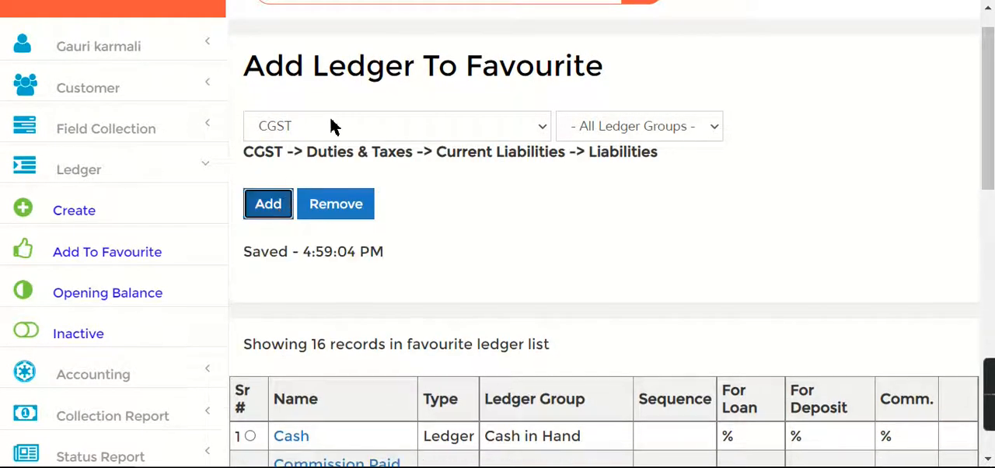
Choose the SGST ledger and add it to the favourite list
{"action": "left_click", "coordinate": [395, 127]}
{"action": "key", "text": "s"}
{"action": "key", "text": "Down"}
{"action": "key", "text": "Down"}
{"action": "key", "text": "Down"}
{"action": "key", "text": "Down"}
{"action": "key", "text": "Down"}
{"action": "key", "text": "Down"}
{"action": "key", "text": "Down"}
{"action": "key", "text": "Down"}
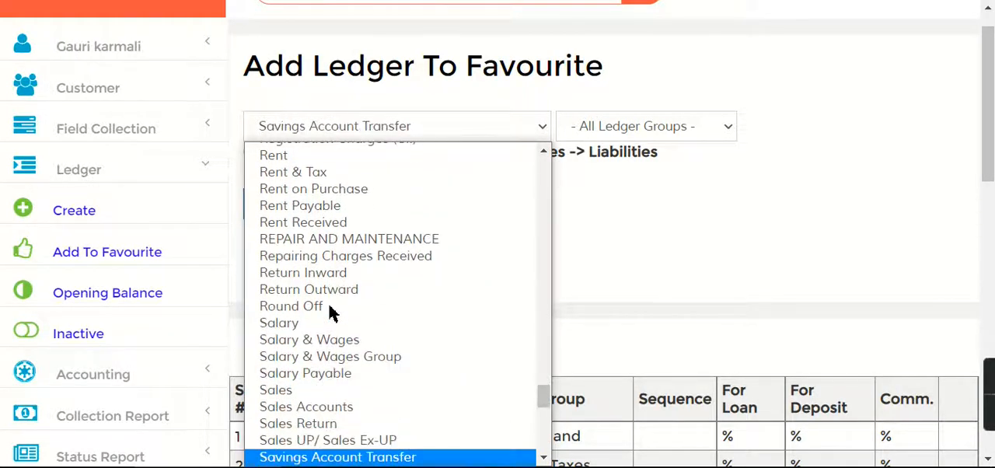
{"action": "key", "text": "Down"}
{"action": "left_click", "coordinate": [282, 456]}
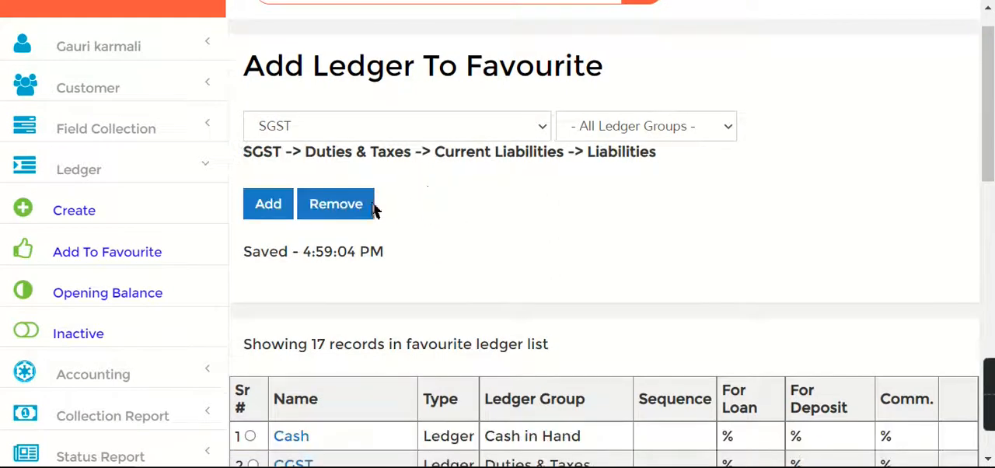
{"action": "left_click", "coordinate": [283, 213]}
Choose the IGST ledger, review its group path and add it to the favourite list
{"action": "left_click", "coordinate": [321, 128]}
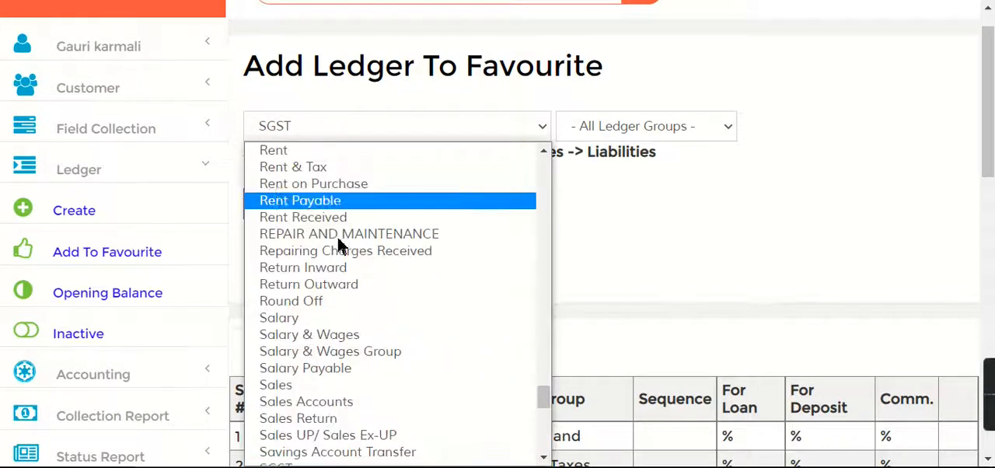
{"action": "key", "text": "i"}
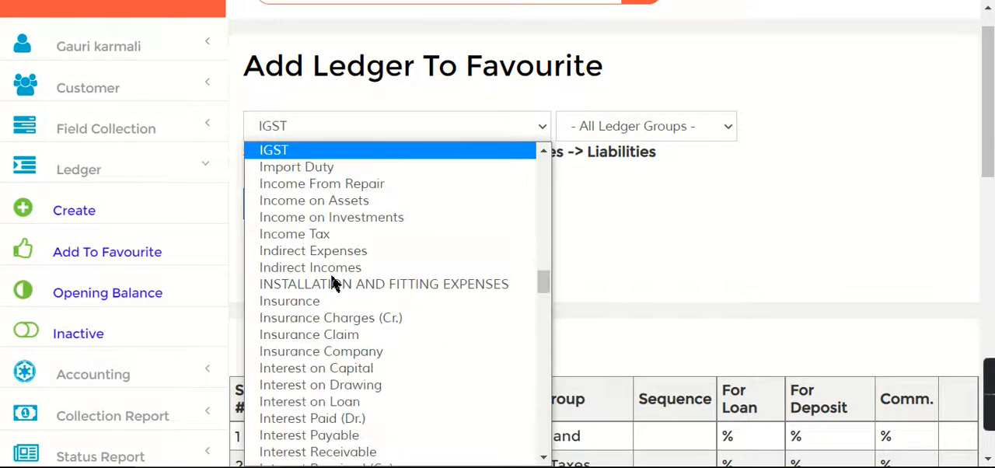
{"action": "left_click", "coordinate": [320, 154]}
{"action": "left_click_drag", "start_coordinate": [249, 161], "coordinate": [660, 160]}
{"action": "left_click", "coordinate": [257, 203]}
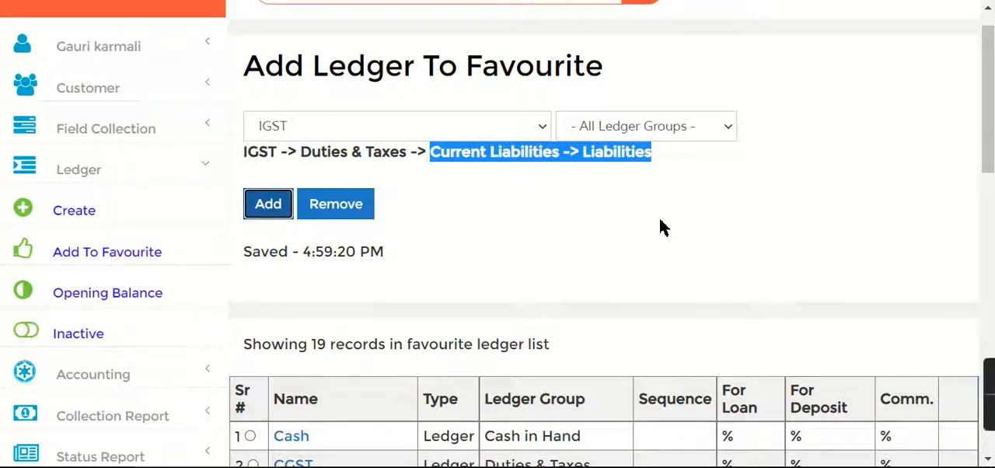
Set the loan auto configuration of the Document Charges (Cr.) ledger to 5% with tax applicable, save it and close its settings
{"action": "left_click_drag", "start_coordinate": [992, 102], "coordinate": [992, 204]}
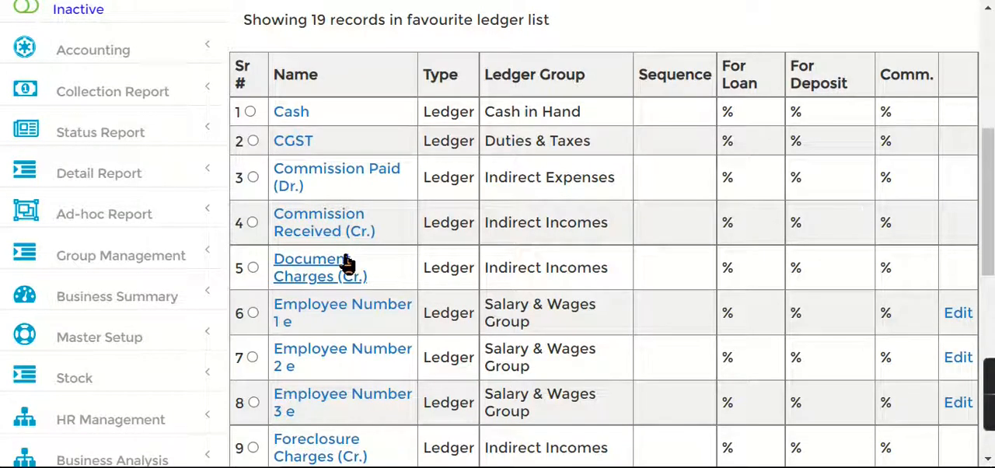
{"action": "left_click", "coordinate": [317, 282]}
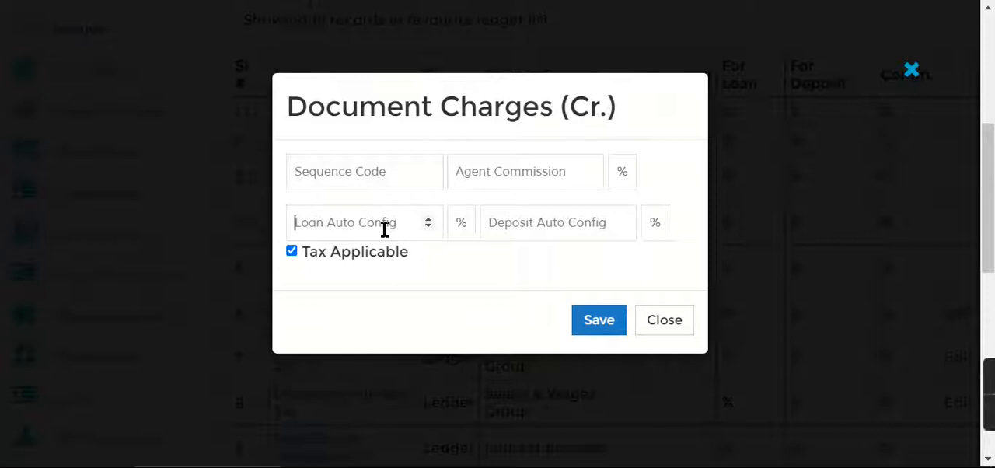
{"action": "left_click", "coordinate": [386, 232]}
{"action": "type", "text": "5"}
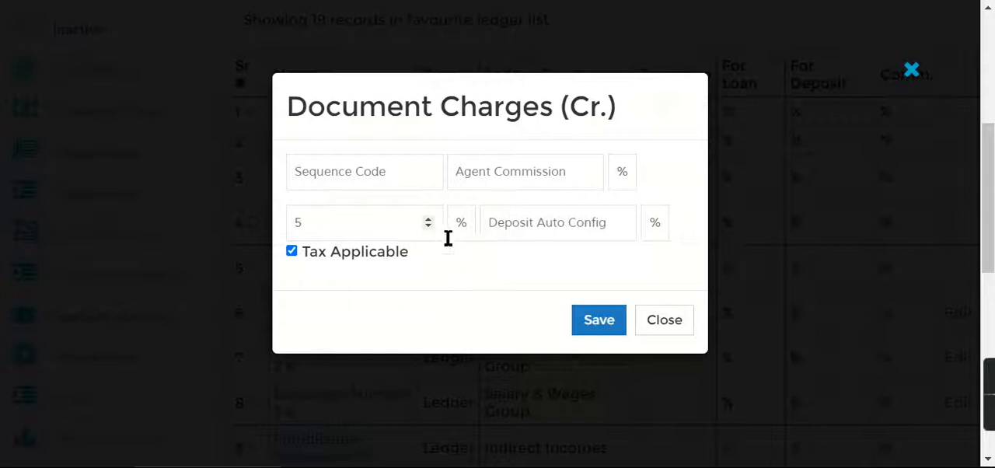
{"action": "left_click", "coordinate": [292, 251]}
{"action": "left_click", "coordinate": [607, 325]}
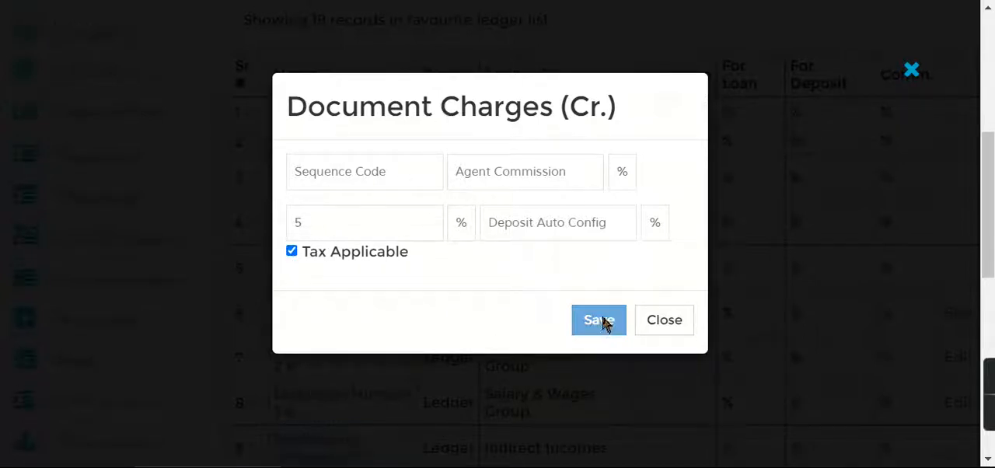
{"action": "left_click", "coordinate": [657, 327]}
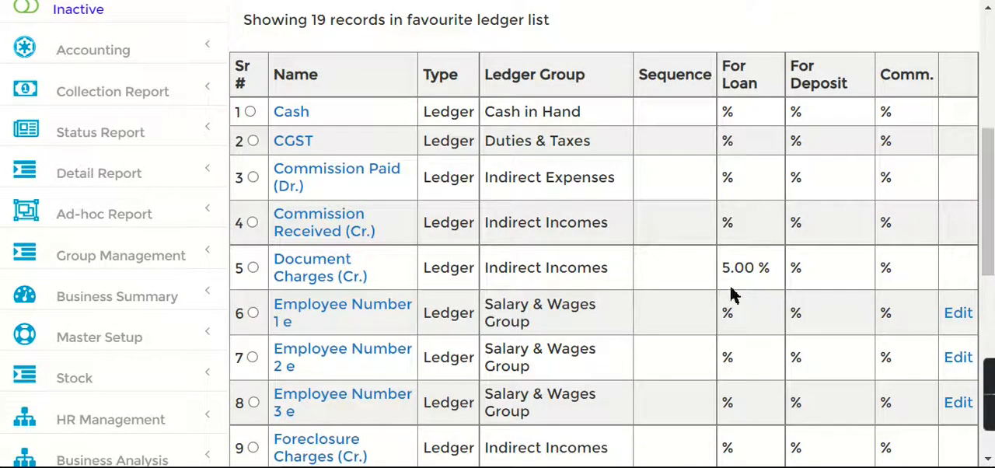
Set the loan auto configuration of the CGST ledger to 8%, save it and close its settings
{"action": "mouse_move", "coordinate": [989, 187]}
{"action": "left_mouse_down"}
{"action": "mouse_move", "coordinate": [991, 237]}
{"action": "mouse_move", "coordinate": [991, 183]}
{"action": "left_mouse_up"}
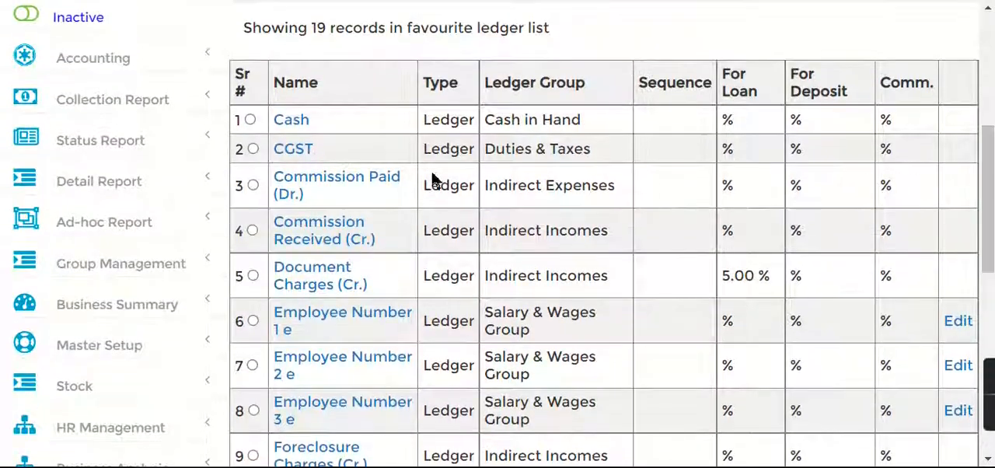
{"action": "left_click", "coordinate": [292, 149]}
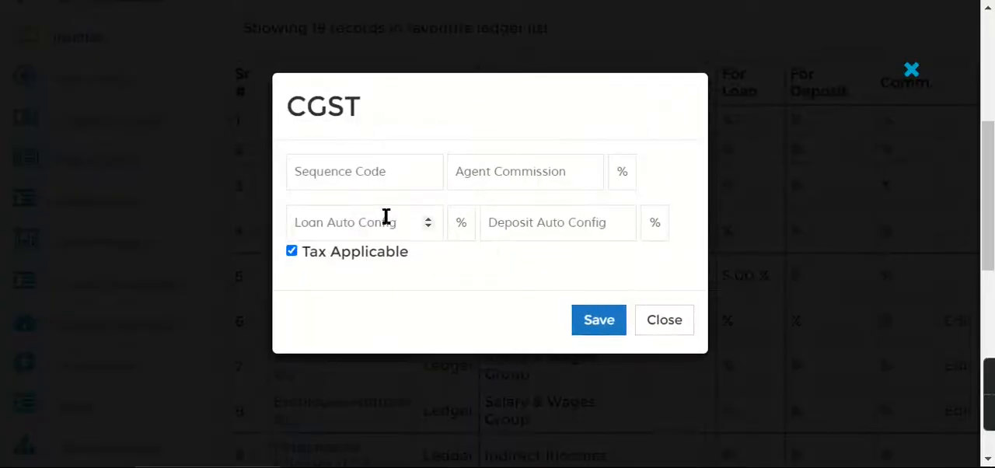
{"action": "type", "text": "8"}
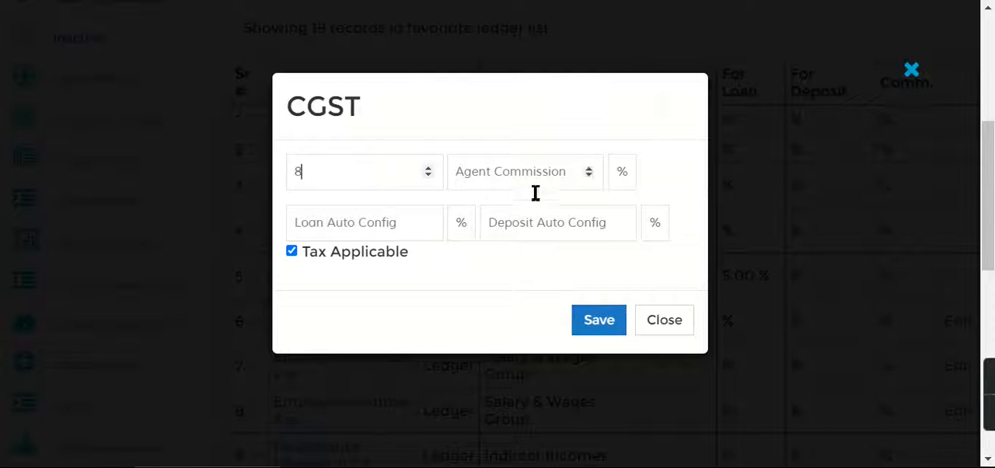
{"action": "left_click", "coordinate": [588, 320]}
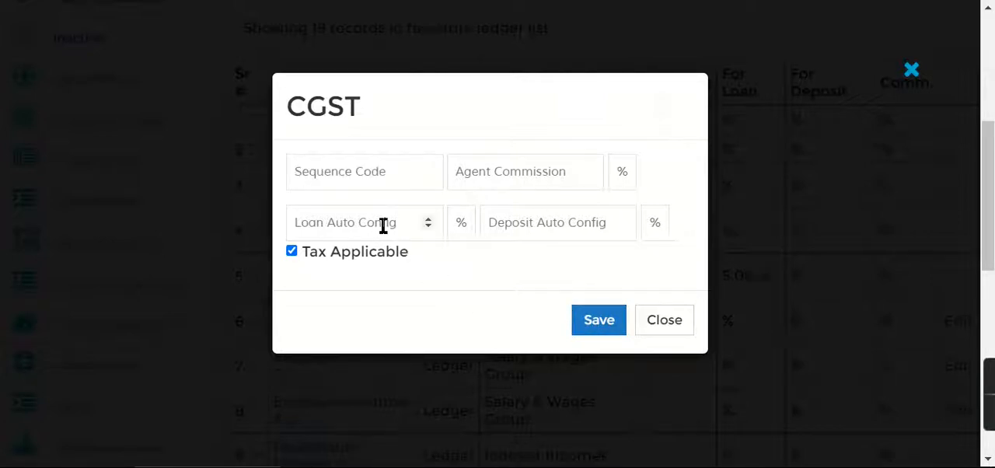
{"action": "left_click", "coordinate": [321, 222]}
{"action": "type", "text": "8"}
{"action": "left_click", "coordinate": [583, 325]}
{"action": "left_click", "coordinate": [666, 322]}
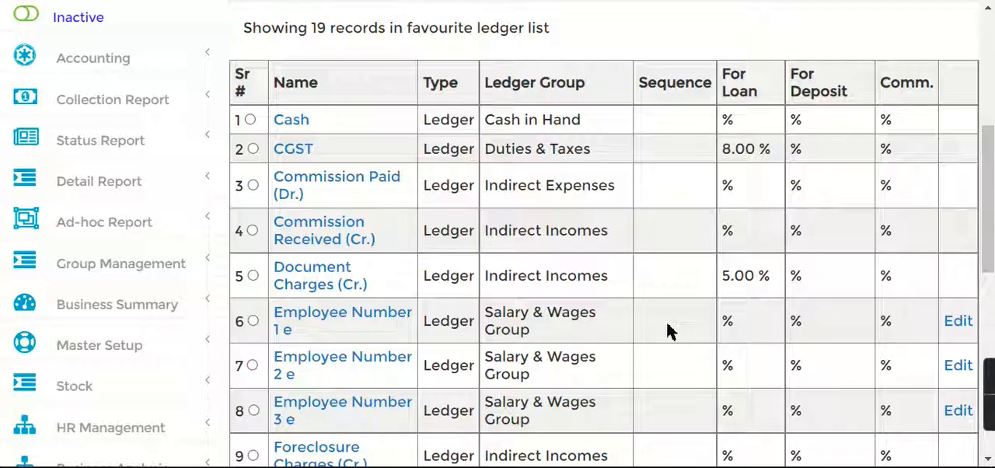
Set the loan auto configuration of the SGST ledger to 8%, save it and close its settings
{"action": "left_click_drag", "start_coordinate": [991, 209], "coordinate": [992, 385]}
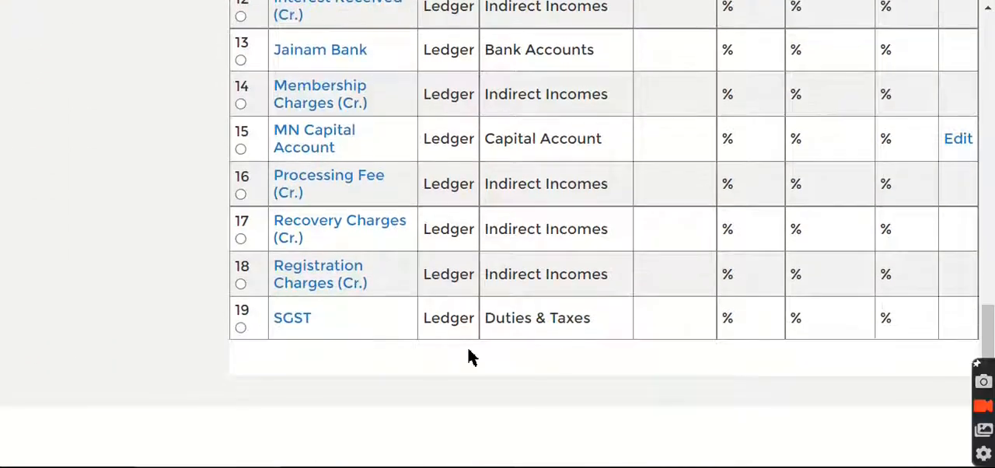
{"action": "left_click", "coordinate": [287, 319]}
{"action": "left_click", "coordinate": [378, 180]}
{"action": "left_click", "coordinate": [364, 220]}
{"action": "type", "text": "8"}
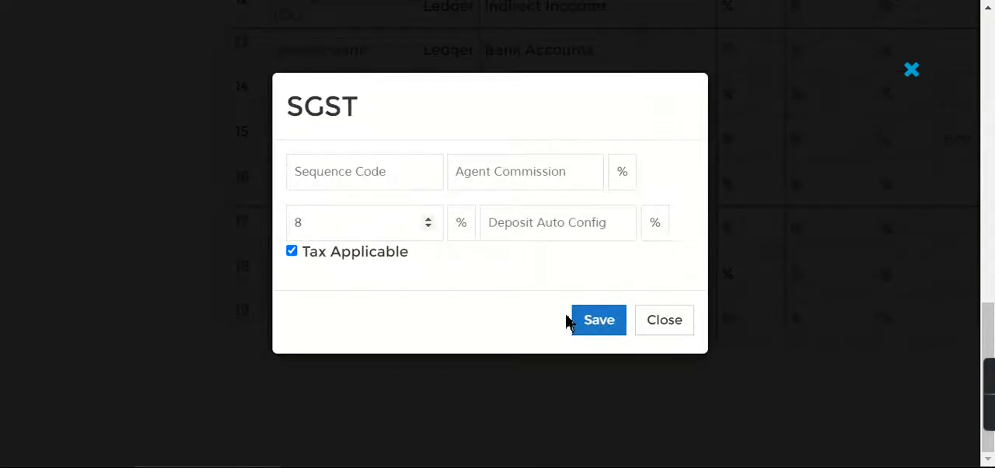
{"action": "left_click", "coordinate": [599, 322]}
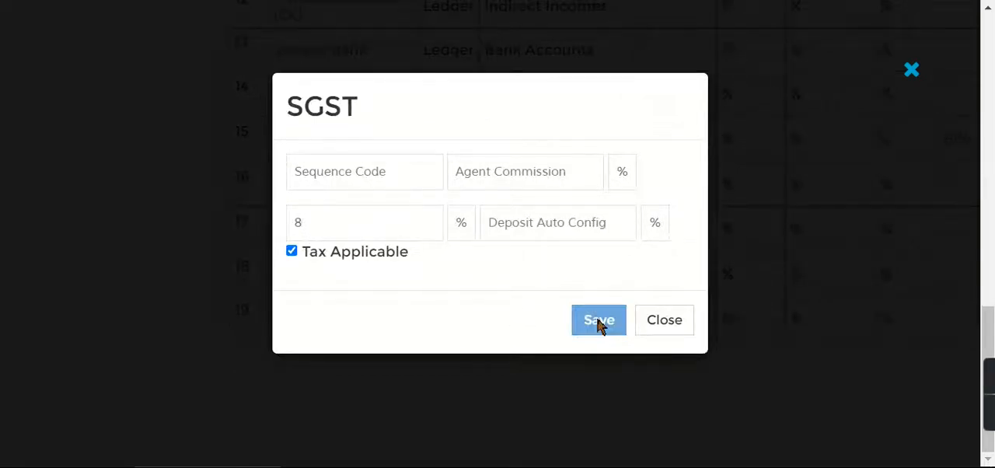
{"action": "left_click", "coordinate": [666, 333]}
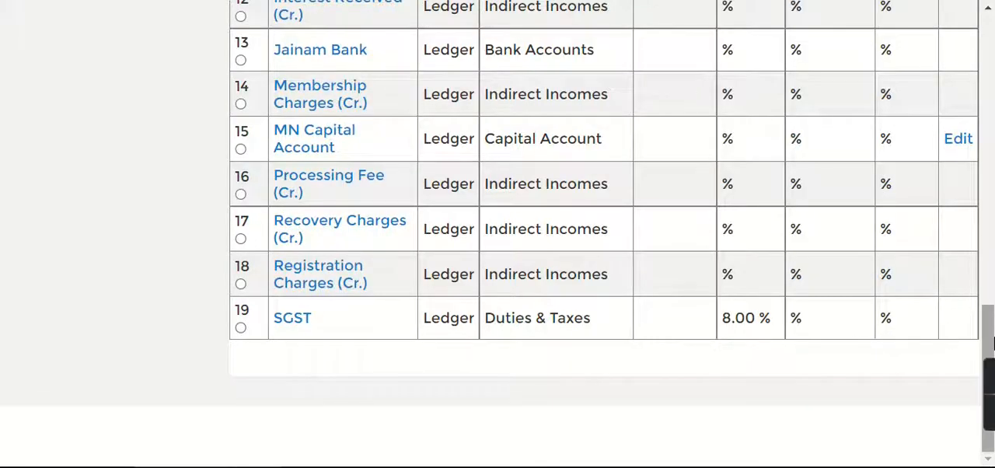
Set the loan auto configuration of the IGST ledger to 18%, save it and close its settings
{"action": "left_click_drag", "start_coordinate": [991, 342], "coordinate": [992, 238]}
{"action": "left_click", "coordinate": [295, 236]}
{"action": "left_click", "coordinate": [410, 231]}
{"action": "type", "text": "18"}
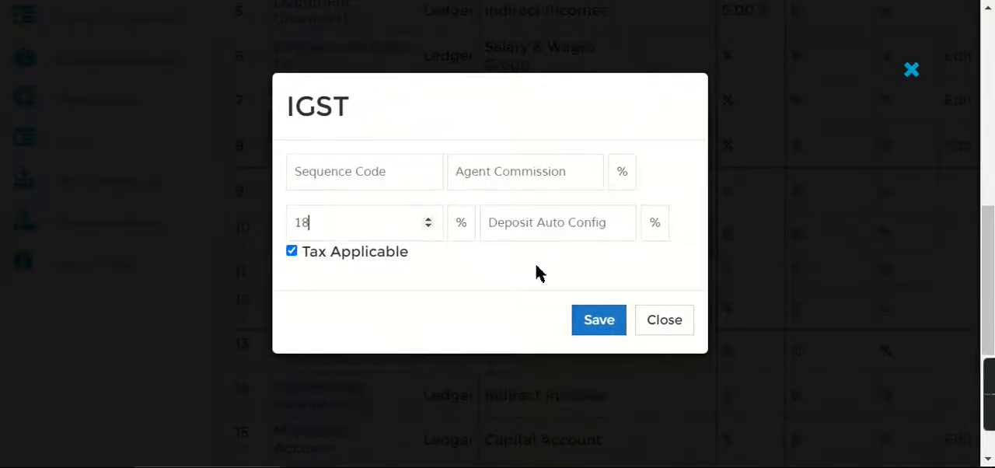
{"action": "left_click", "coordinate": [595, 320]}
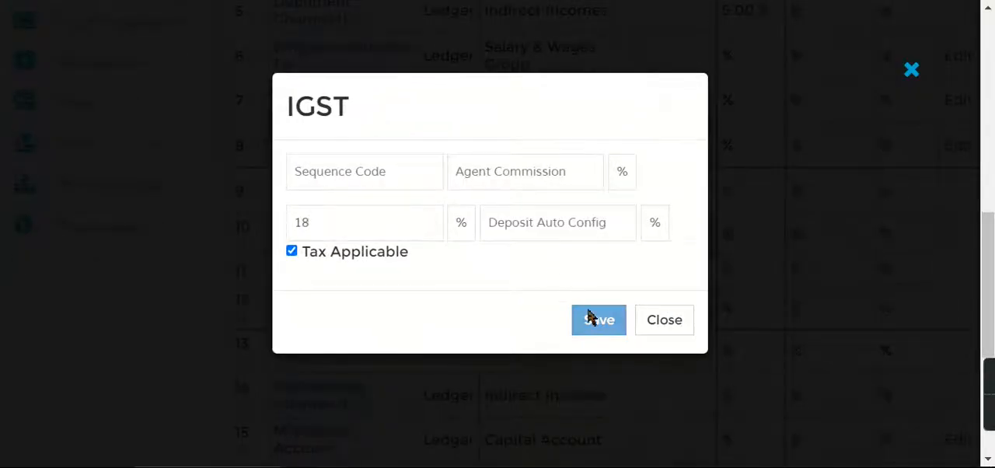
{"action": "left_click", "coordinate": [670, 321]}
Open the branch ledger configuration of the Maharashtra branch from the branch hierarchy
{"action": "left_click_drag", "start_coordinate": [989, 249], "coordinate": [991, 193]}
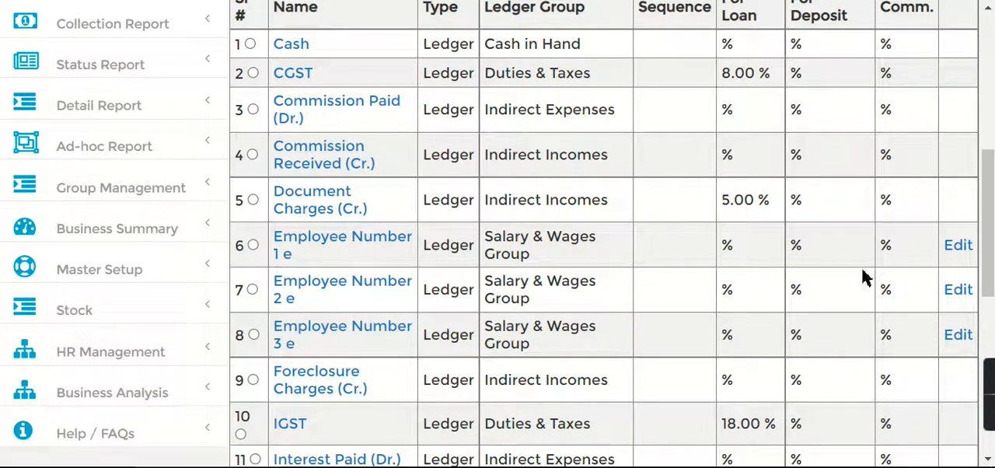
{"action": "scroll", "coordinate": [992, 299], "scroll_direction": "down", "scroll_amount": 1}
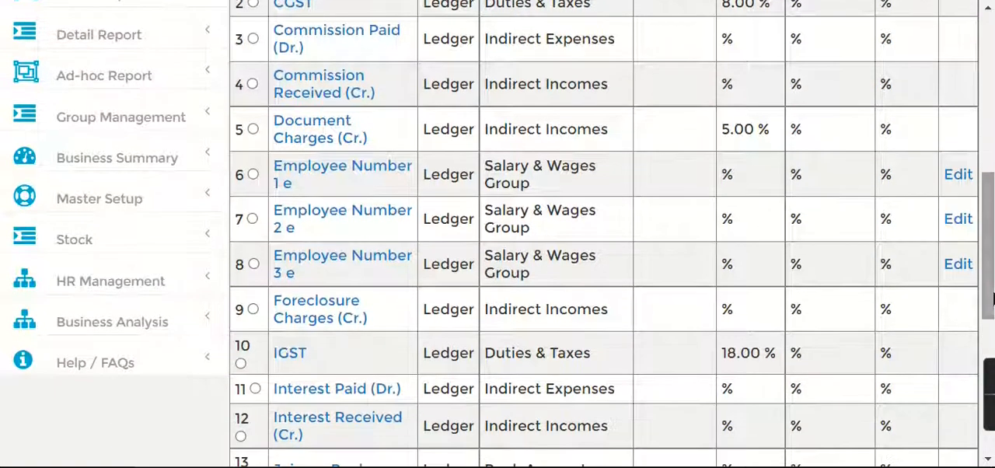
{"action": "left_click", "coordinate": [112, 204]}
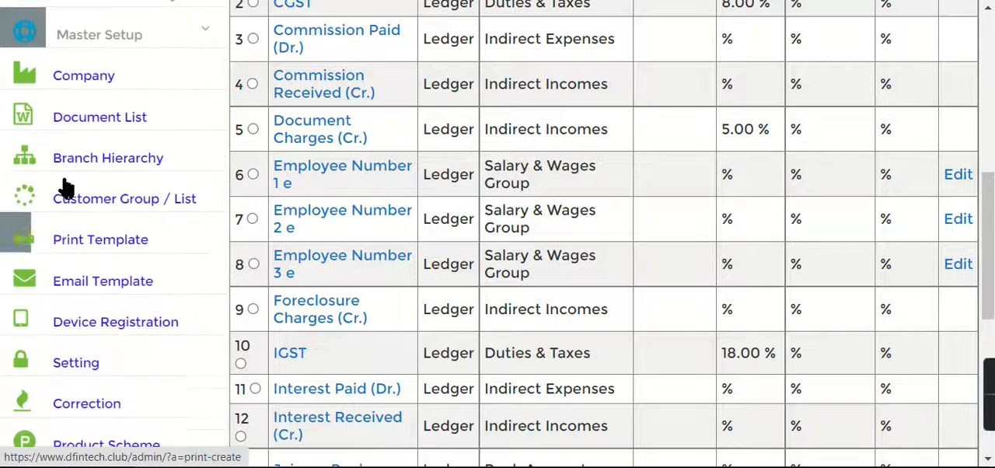
{"action": "left_click", "coordinate": [99, 153]}
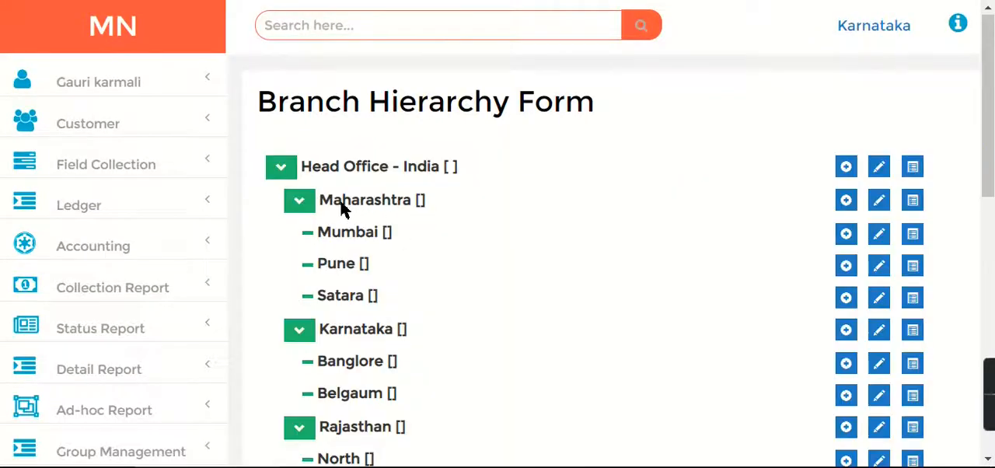
{"action": "left_click_drag", "start_coordinate": [340, 202], "coordinate": [434, 206]}
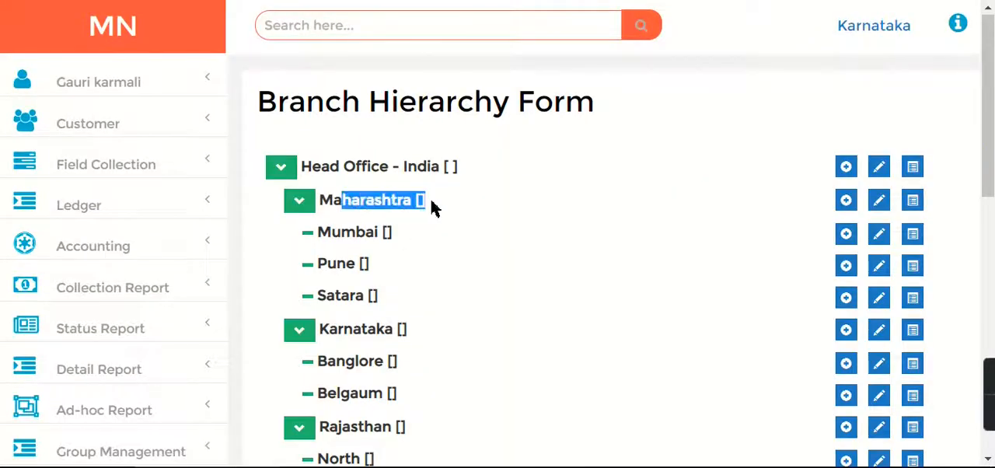
{"action": "left_click", "coordinate": [914, 204]}
Review the ledgers selectable for the Maharashtra branch and close its ledger configuration without adding any
{"action": "left_click", "coordinate": [356, 159]}
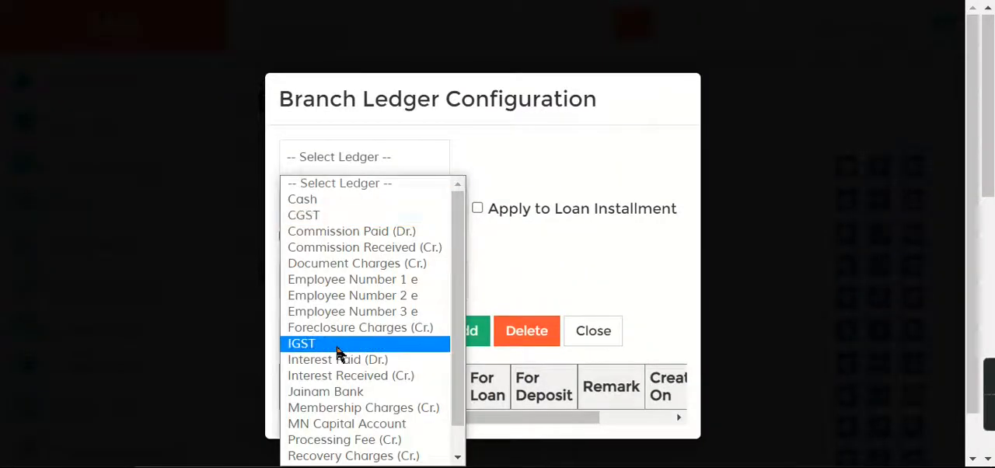
{"action": "left_click_drag", "start_coordinate": [456, 277], "coordinate": [457, 317]}
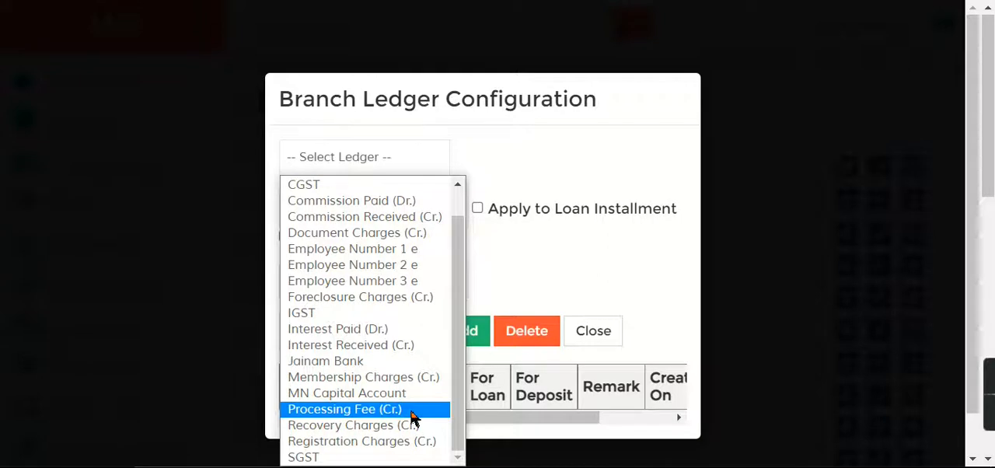
{"action": "scroll", "coordinate": [465, 366], "scroll_direction": "up", "scroll_amount": 1}
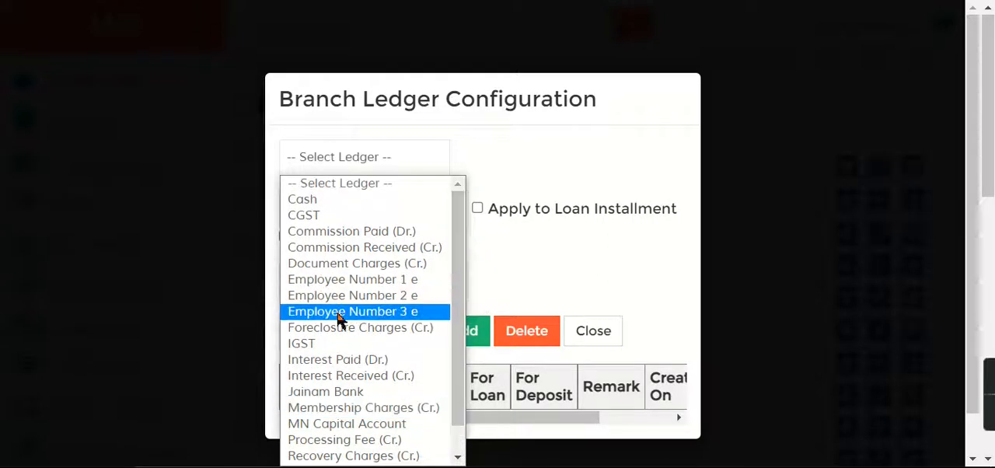
{"action": "left_click", "coordinate": [572, 146]}
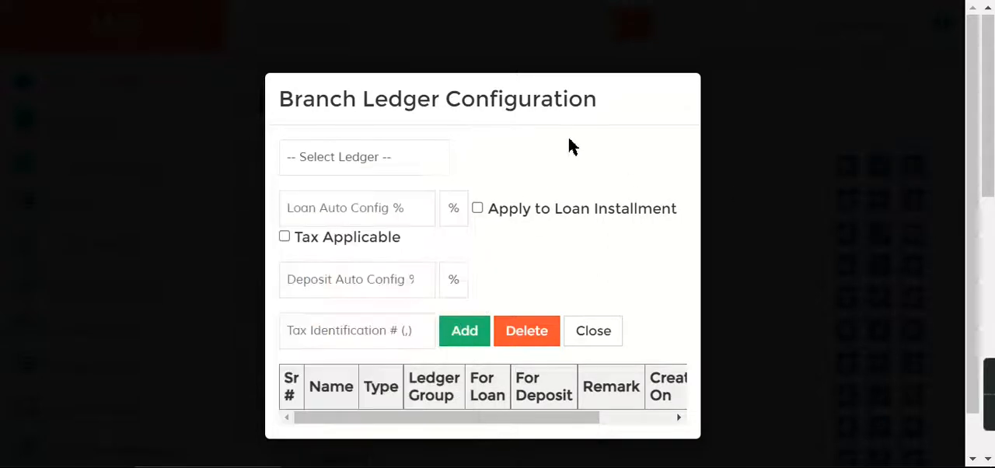
{"action": "left_click", "coordinate": [604, 335]}
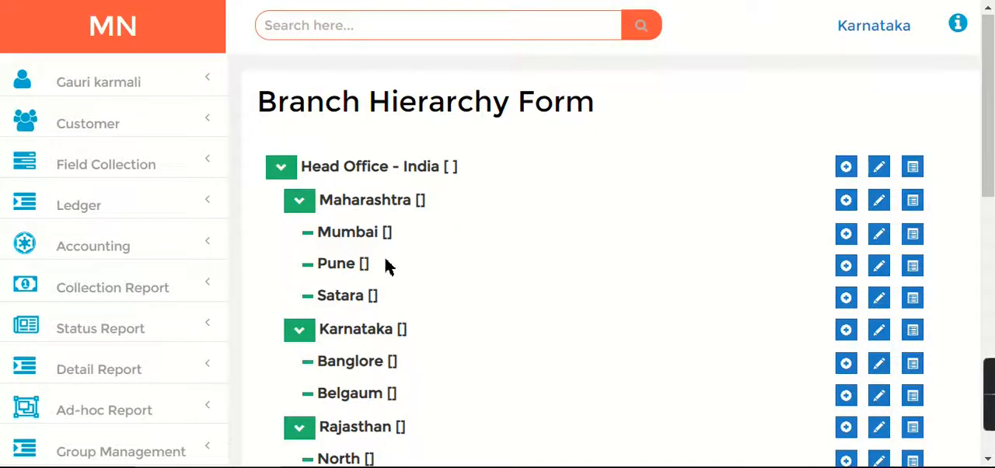
Start a new accounting journal entry with the voucher type Journal and the date 02-Aug-2011
{"action": "left_click", "coordinate": [83, 218]}
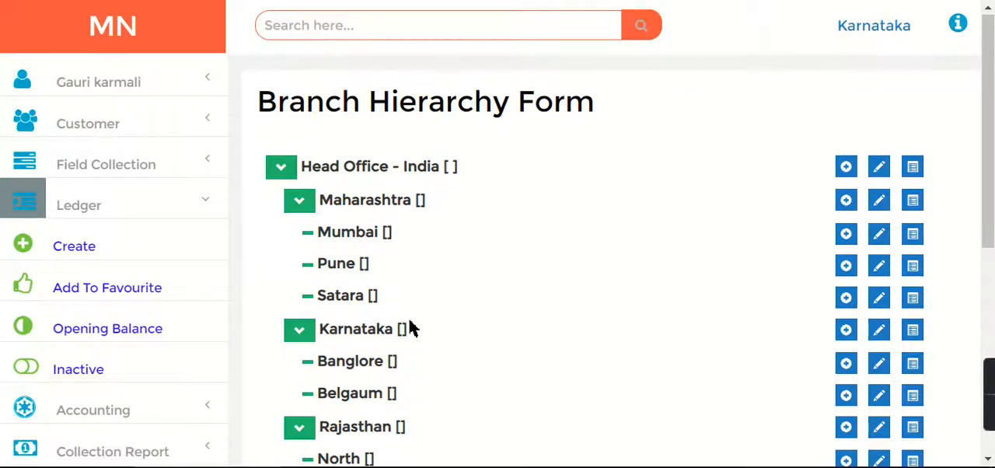
{"action": "left_click", "coordinate": [108, 207]}
{"action": "left_click", "coordinate": [101, 250]}
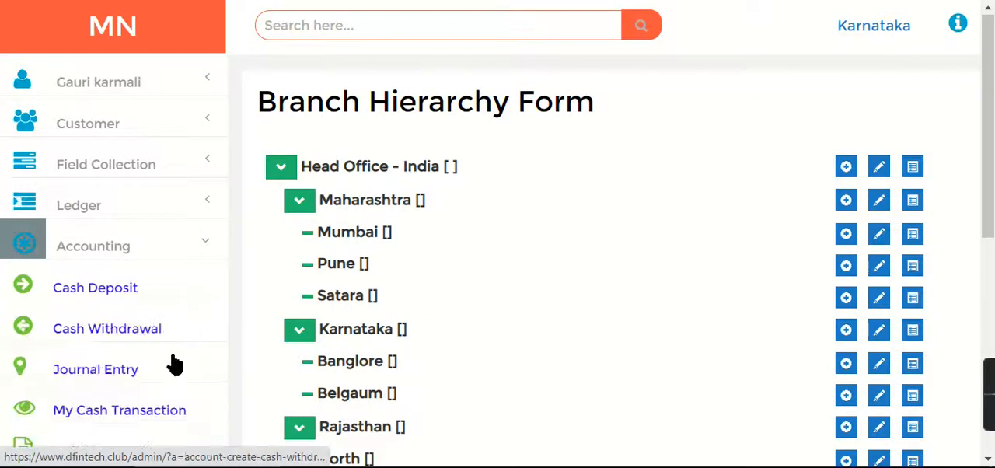
{"action": "left_click", "coordinate": [80, 372]}
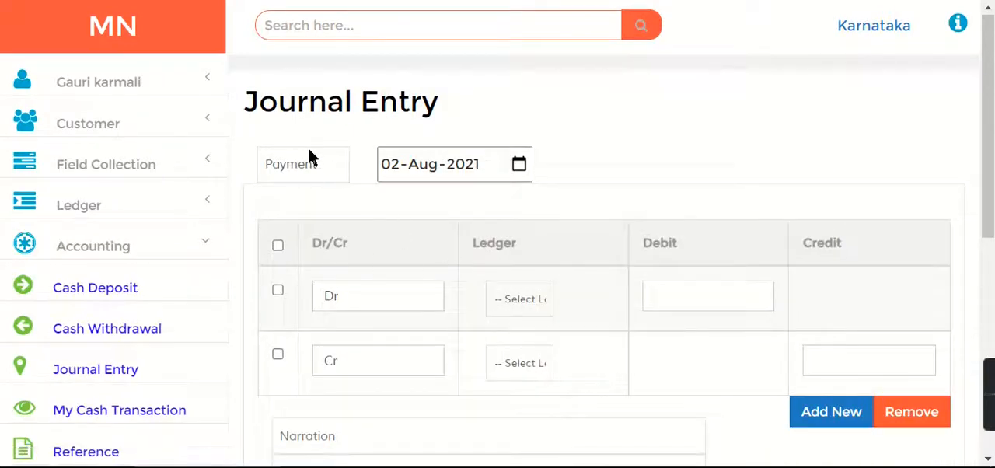
{"action": "left_click", "coordinate": [308, 156]}
{"action": "left_click", "coordinate": [311, 206]}
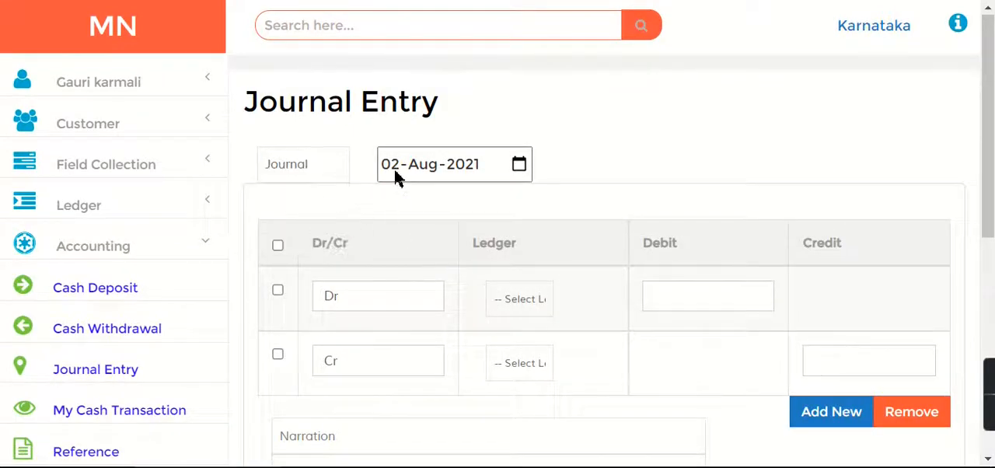
{"action": "left_click", "coordinate": [395, 177]}
{"action": "left_click", "coordinate": [465, 171]}
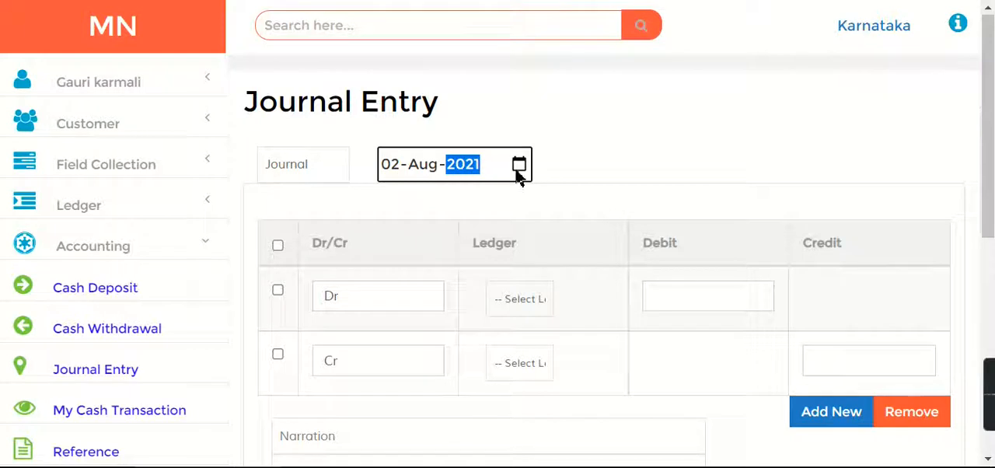
{"action": "type", "text": "2011"}
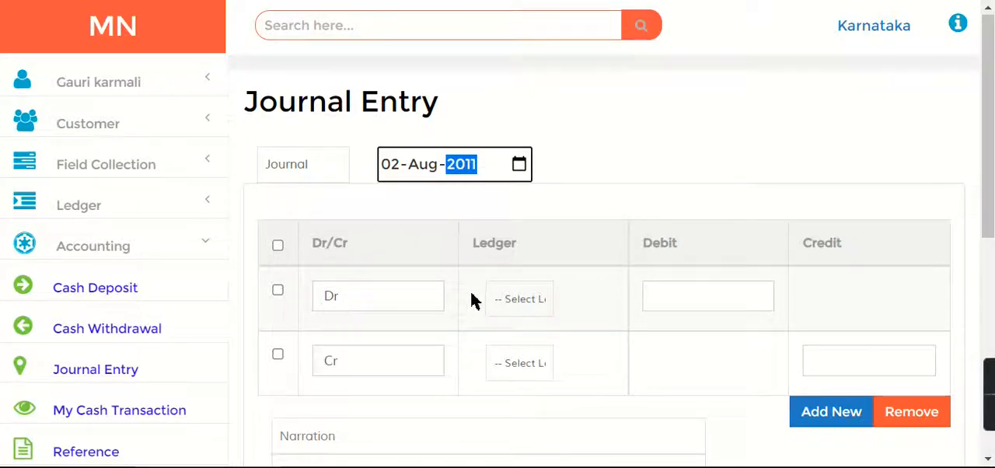
Assign the Cash ledger to the journal entry's debit line with an amount of 1000000
{"action": "left_click", "coordinate": [520, 300]}
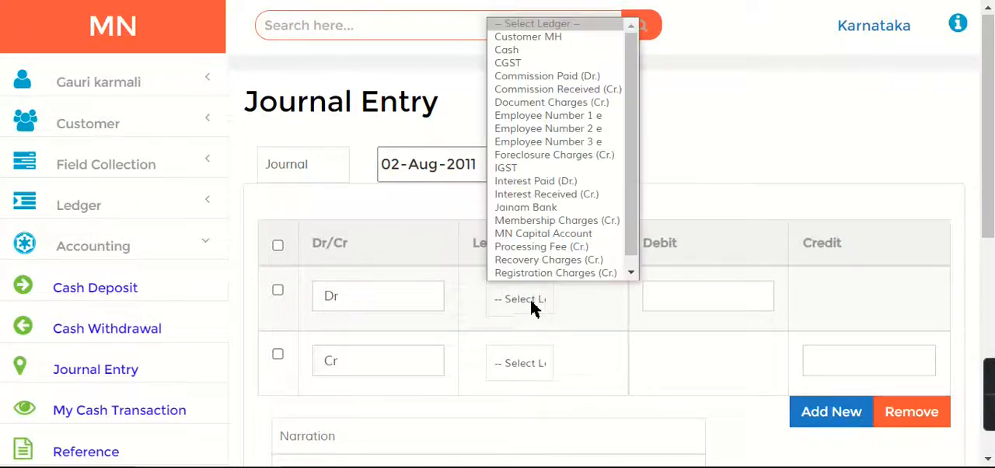
{"action": "left_click", "coordinate": [522, 50]}
{"action": "left_click", "coordinate": [688, 308]}
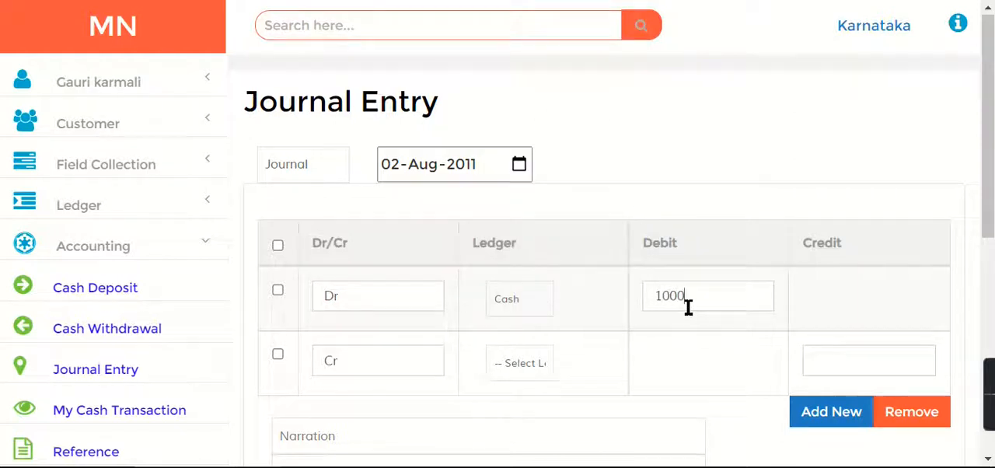
Assign MN Capital Account to the credit line and copy the debit amount of 1000000 into its credit amount
{"action": "left_click", "coordinate": [534, 362]}
{"action": "scroll", "coordinate": [636, 225], "scroll_direction": "down", "scroll_amount": 1}
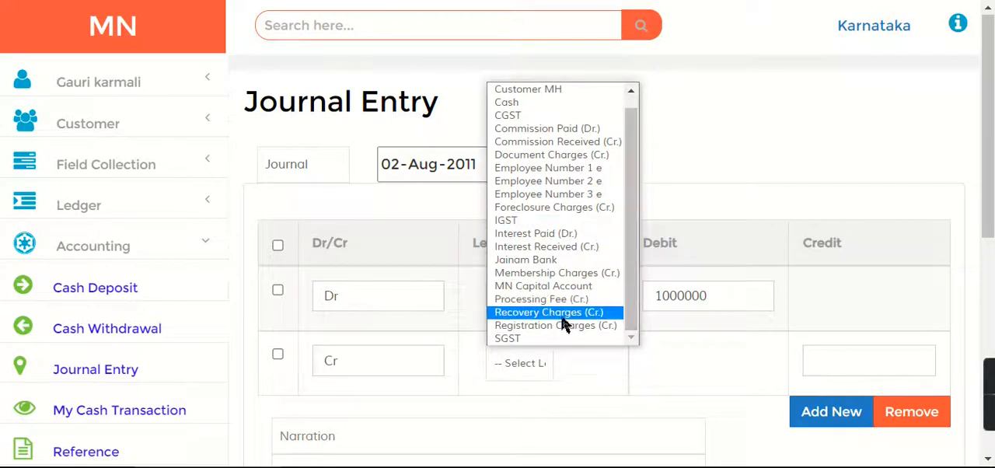
{"action": "left_click", "coordinate": [544, 285]}
{"action": "left_click_drag", "start_coordinate": [718, 291], "coordinate": [508, 285]}
{"action": "key", "text": "ctrl+c"}
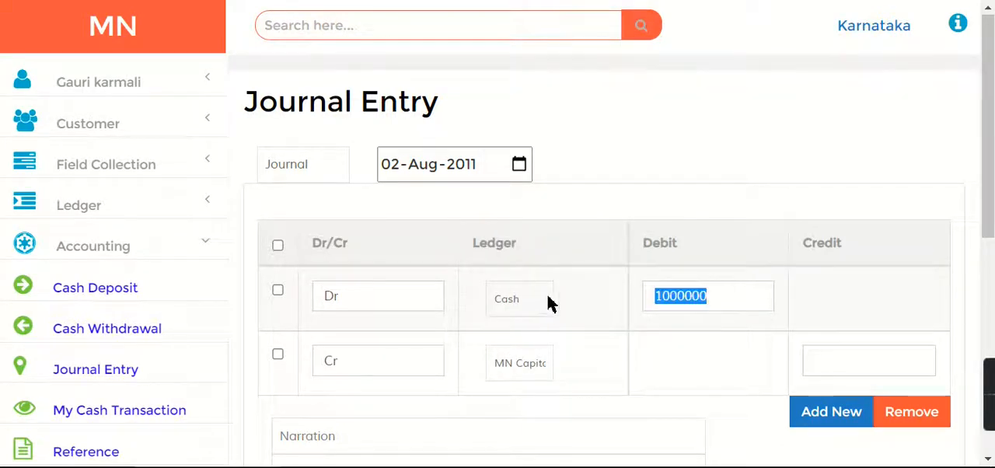
{"action": "left_click", "coordinate": [835, 370]}
{"action": "key", "text": "ctrl+v"}
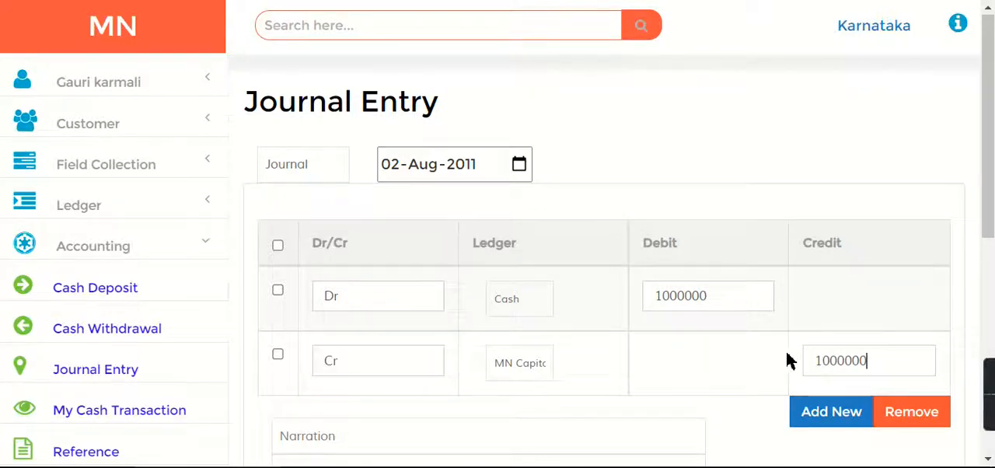
Enter the narration "Added for business investment" and the mode "cash", and save the journal entry
{"action": "scroll", "coordinate": [336, 239], "scroll_direction": "down", "scroll_amount": 2}
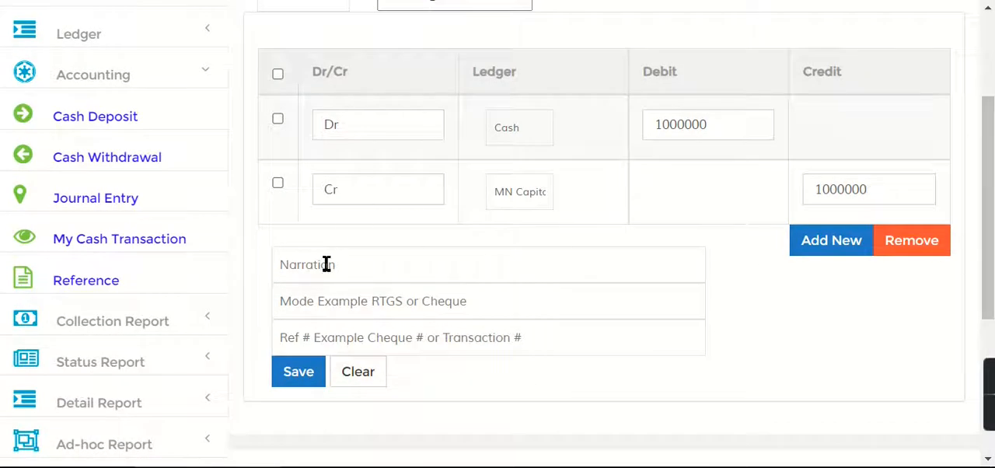
{"action": "type", "text": "Added fp"}
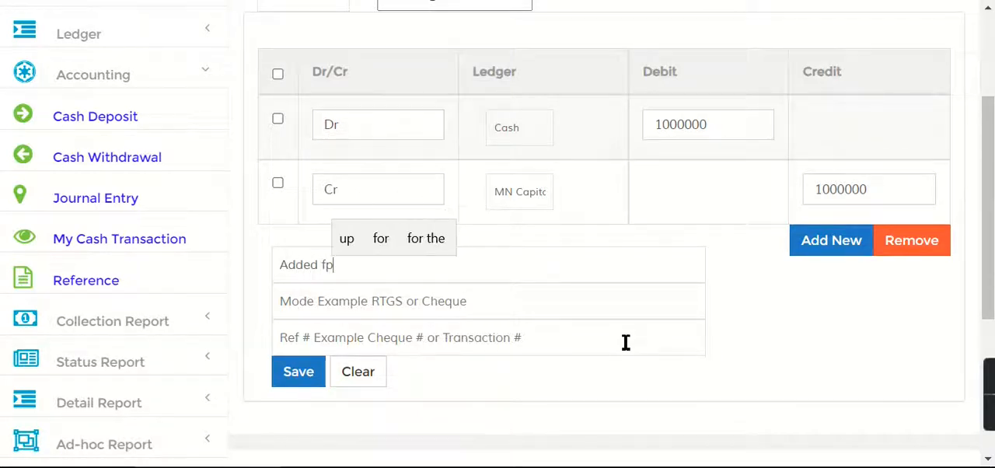
{"action": "scroll", "coordinate": [625, 346], "scroll_direction": "up", "scroll_amount": 2}
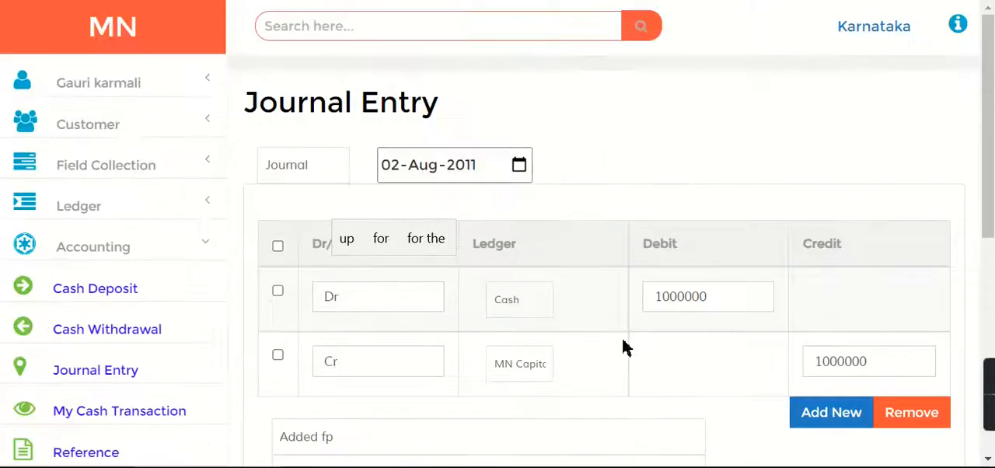
{"action": "left_click_drag", "start_coordinate": [989, 148], "coordinate": [992, 291]}
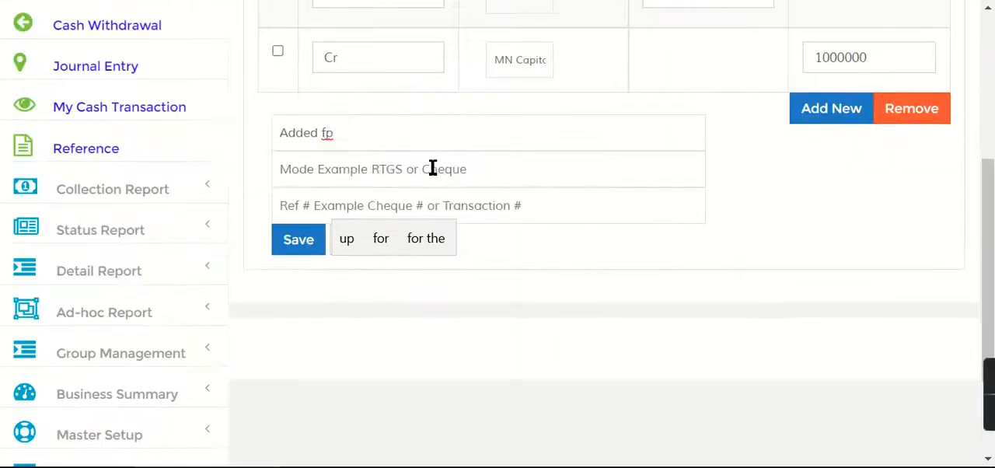
{"action": "key", "text": "BackSpace"}
{"action": "type", "text": "or busime"}
{"action": "type", "text": "ssinvestme"}
{"action": "type", "text": "nt"}
{"action": "type", "text": "cash"}
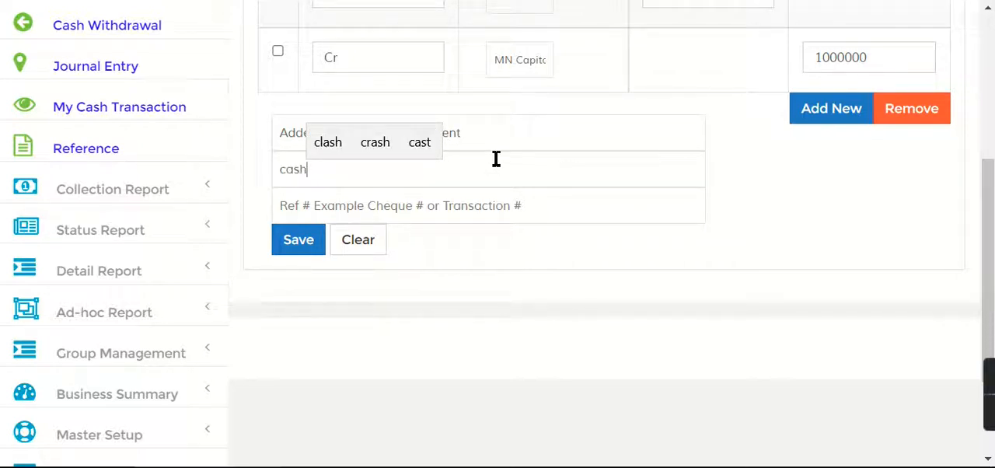
{"action": "left_click", "coordinate": [530, 142]}
{"action": "left_click", "coordinate": [399, 133]}
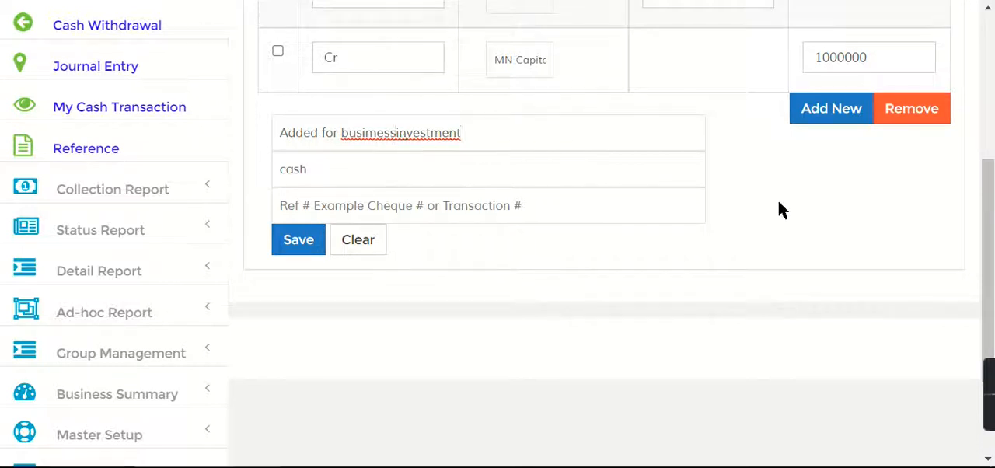
{"action": "left_click", "coordinate": [315, 247]}
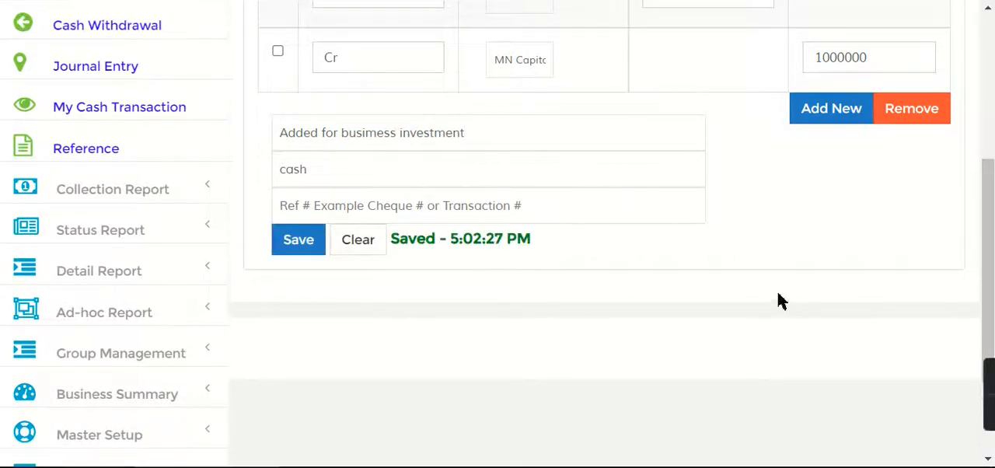
Open the dashboard, check the cash in hand, bank and total balance figures, and reload the dashboard
{"action": "left_click_drag", "start_coordinate": [991, 176], "coordinate": [991, 283]}
{"action": "left_click", "coordinate": [111, 259]}
{"action": "left_click", "coordinate": [78, 84]}
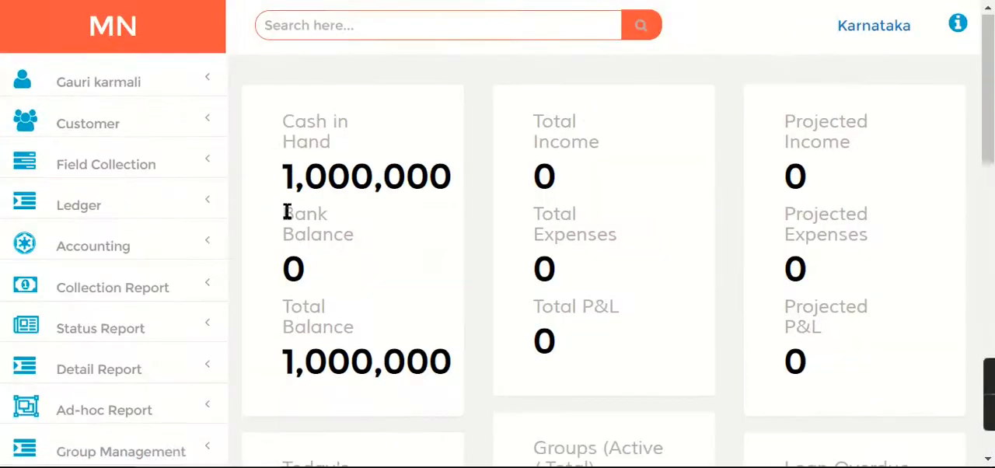
{"action": "triple_click", "coordinate": [340, 189]}
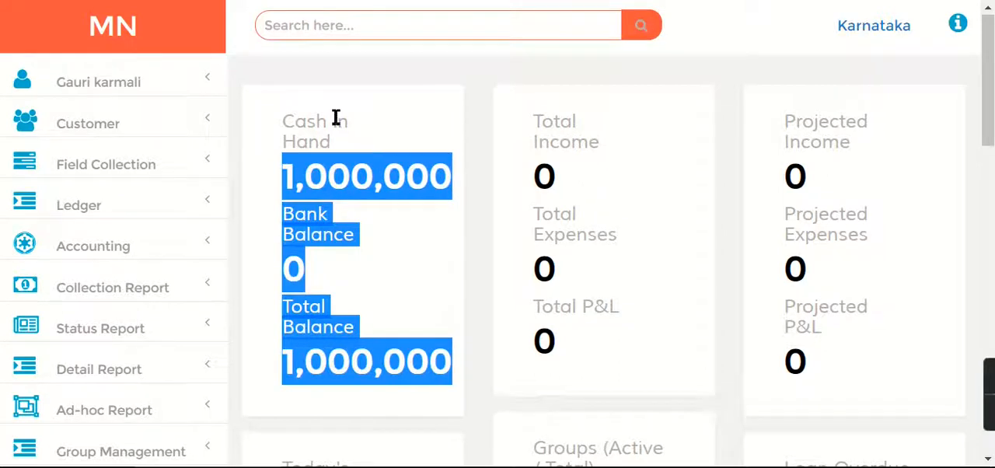
{"action": "left_click", "coordinate": [152, 42]}
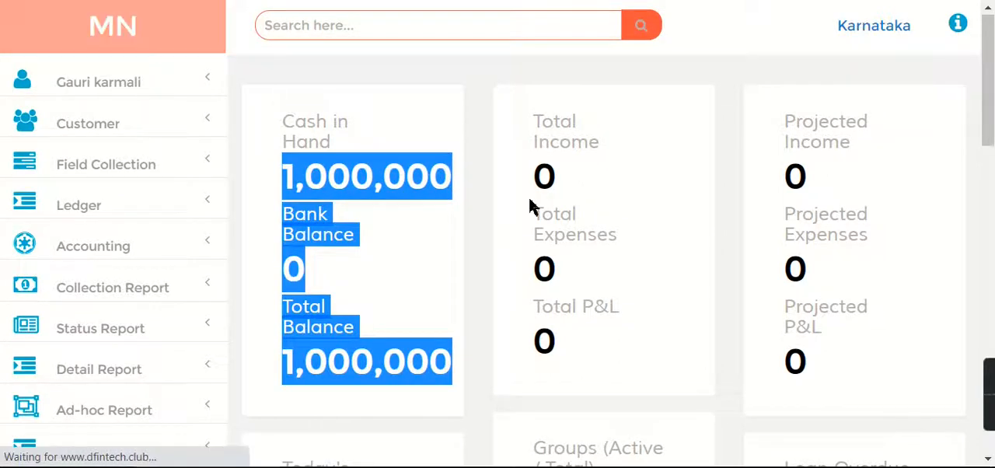